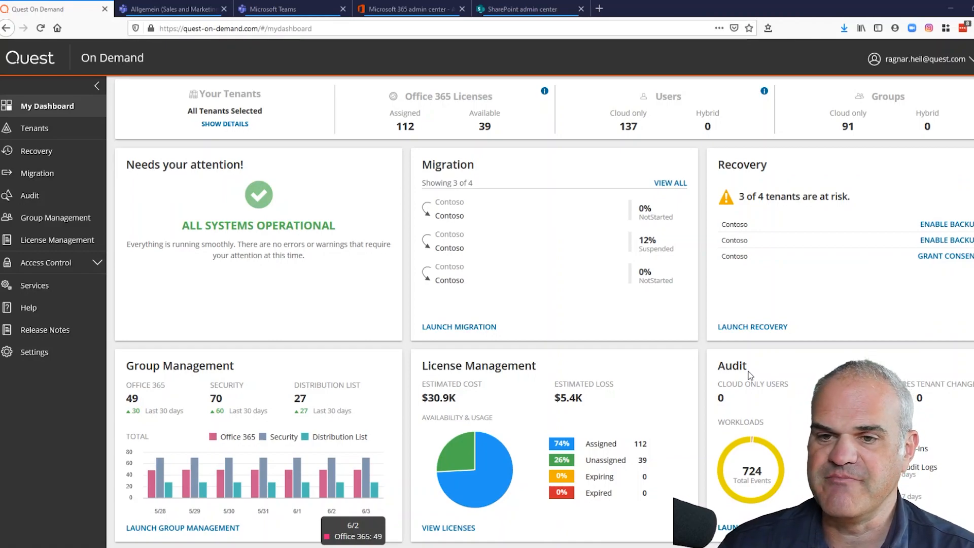
- Scroll up to the Dashboard header showing tenants, licenses, users, groups and migrations
scroll(644, 342, "up", 2)
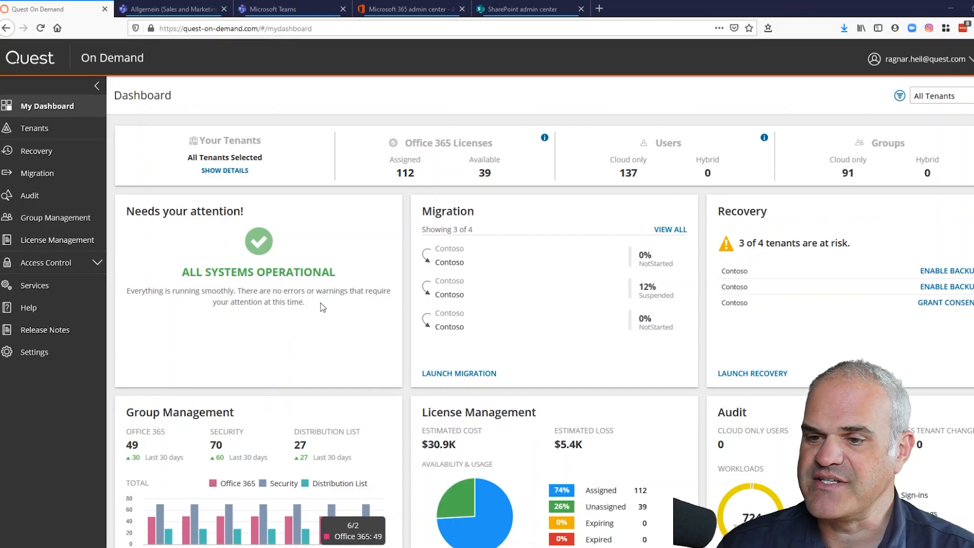
- Start a new migration project, open its source tenant list, then view the Sales and Marketing notebook
left_click(464, 374)
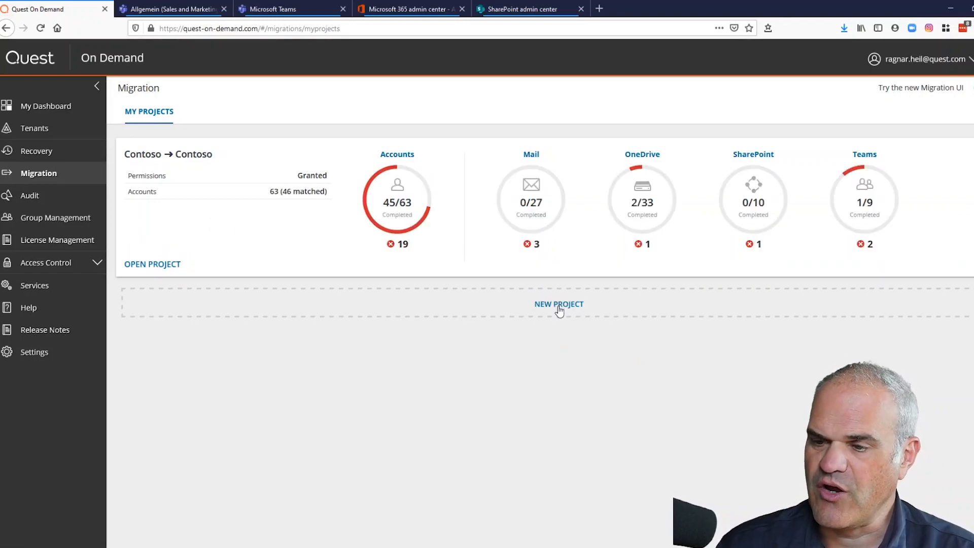
left_click(558, 306)
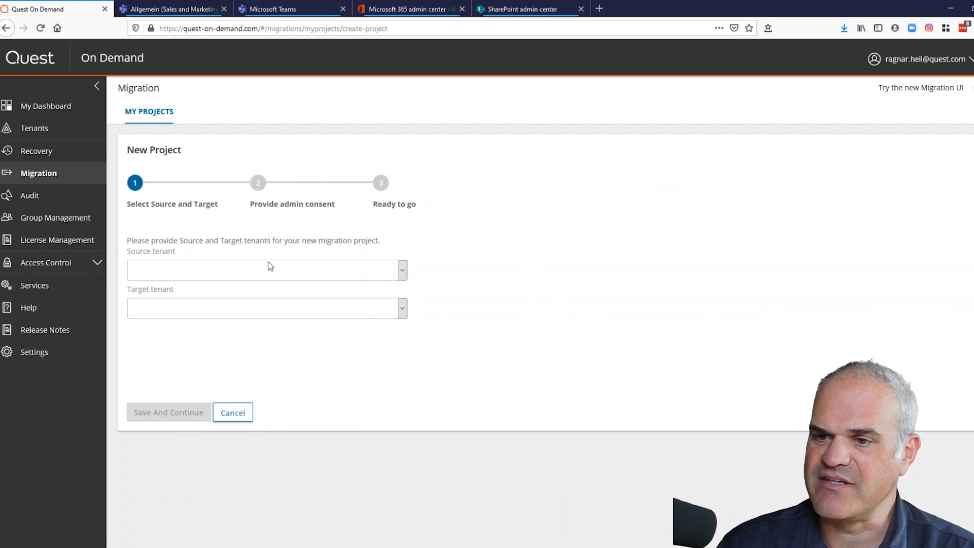
left_click(274, 274)
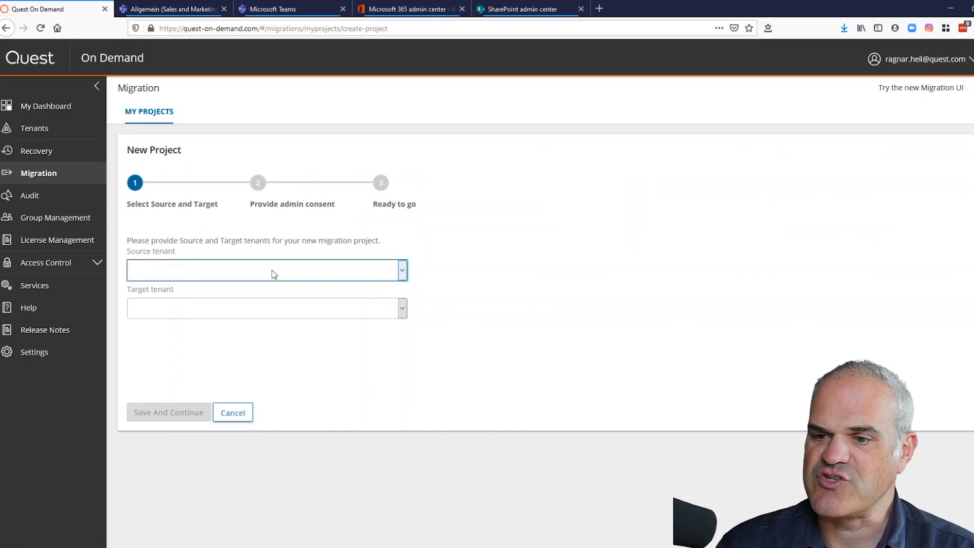
left_click(474, 233)
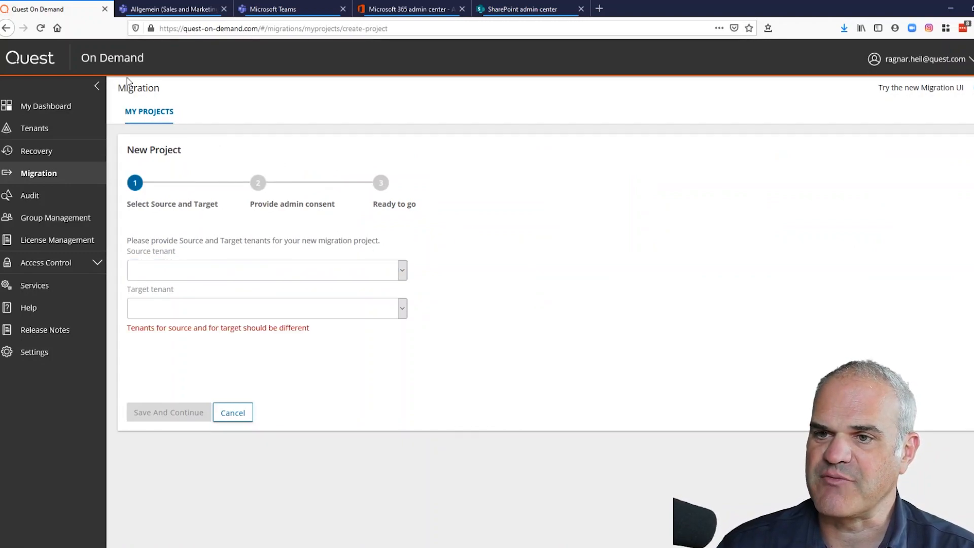
left_click(192, 17)
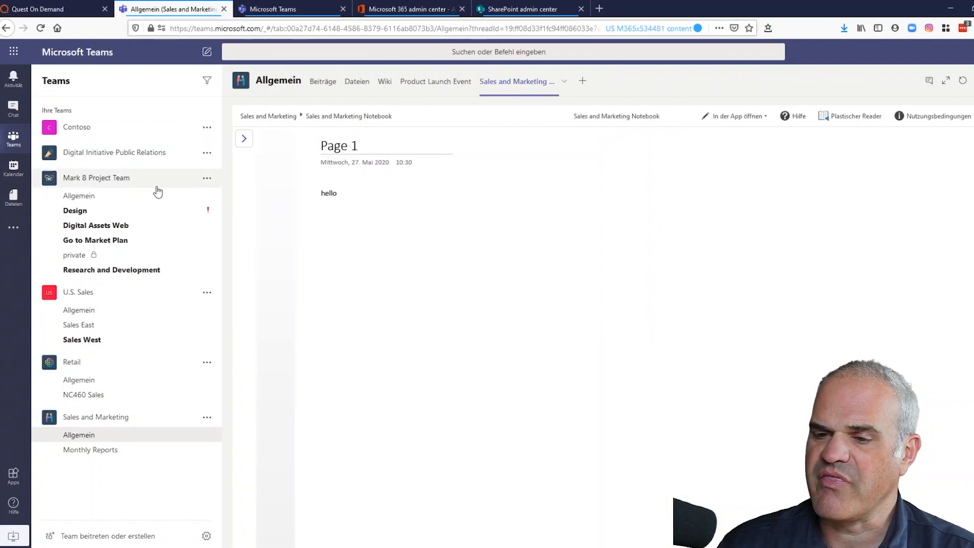
- Confirm the target tenant's Teams page lists no teams, then open SharePoint admin center
left_click(272, 10)
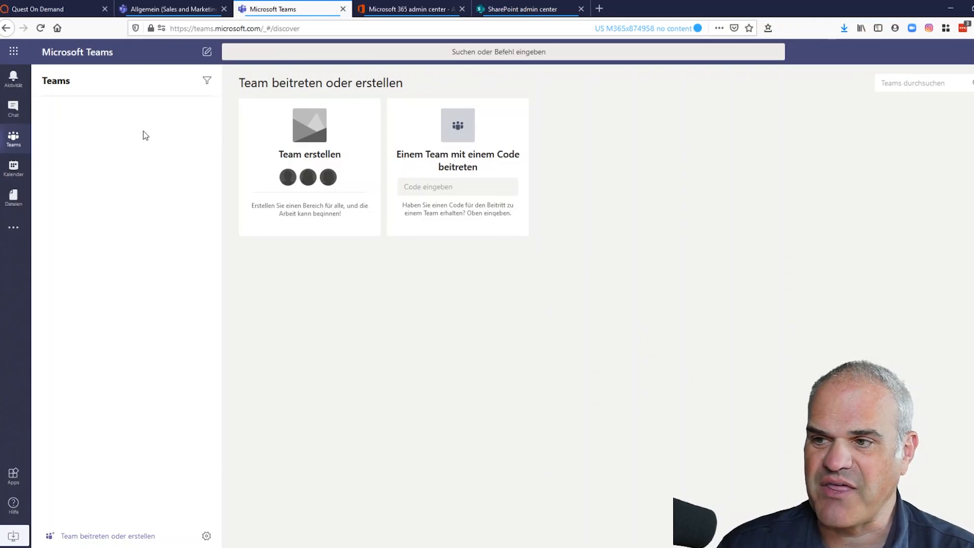
left_click(505, 10)
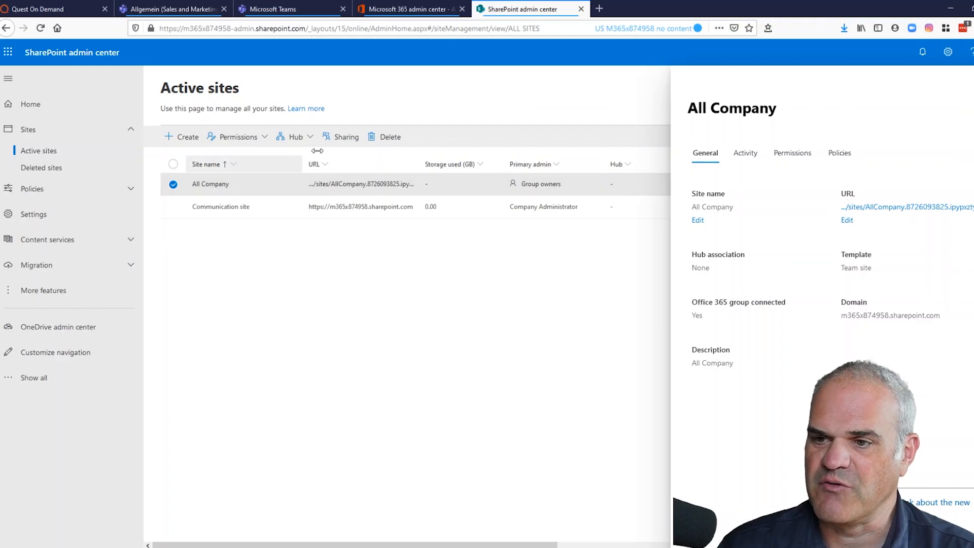
- Review the target tenant's active users and the Sales and Marketing team, then return to New Project
left_click(420, 14)
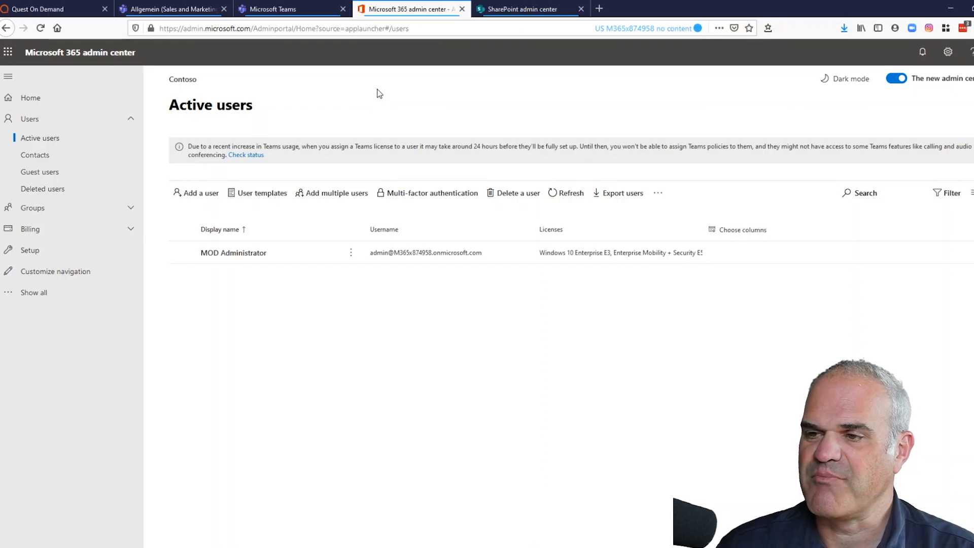
left_click(79, 15)
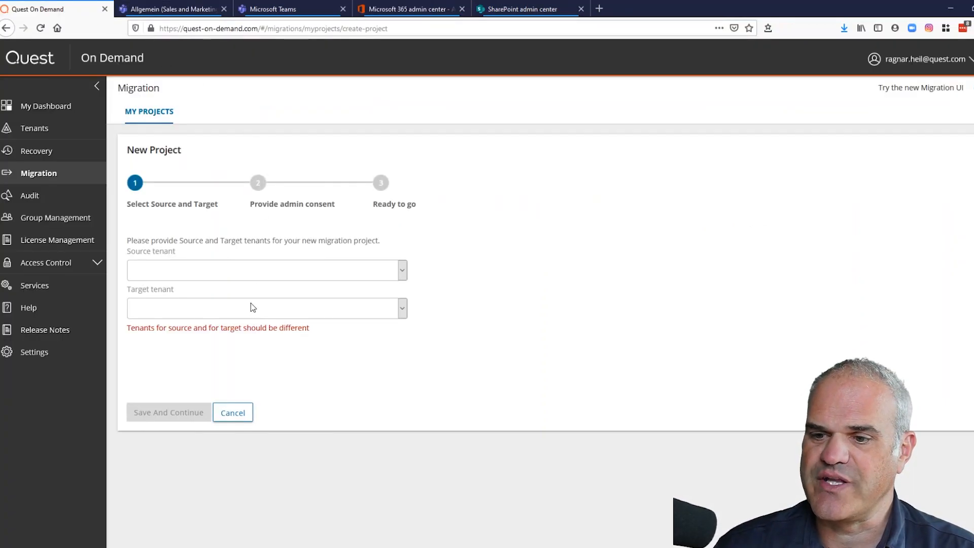
left_click(172, 10)
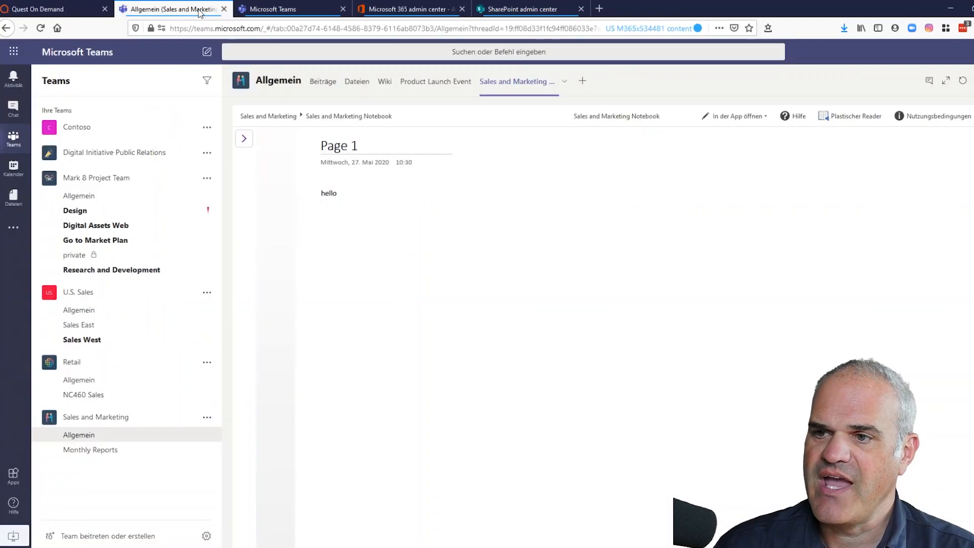
left_click(81, 14)
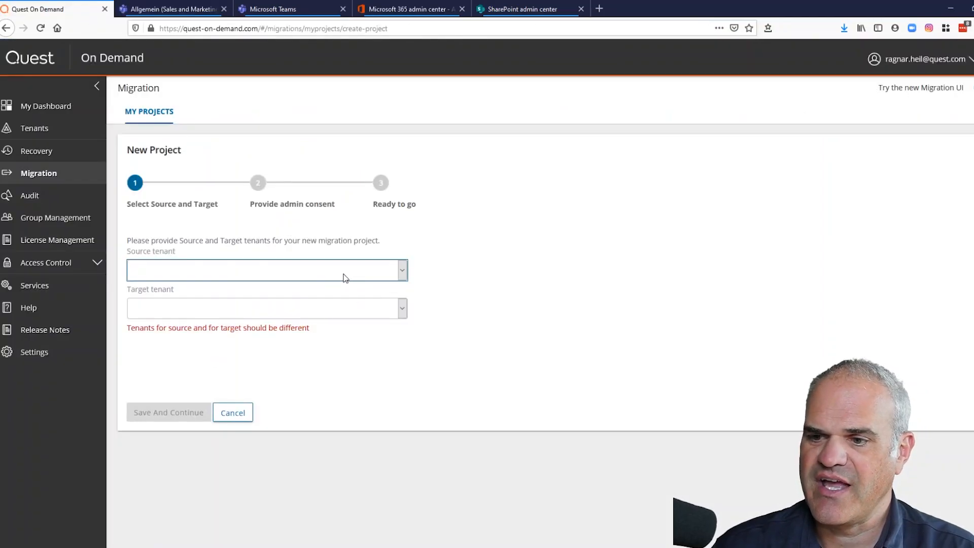
- Set the first Contoso tenant as source and the other Contoso tenant as target, then save
left_click(285, 300)
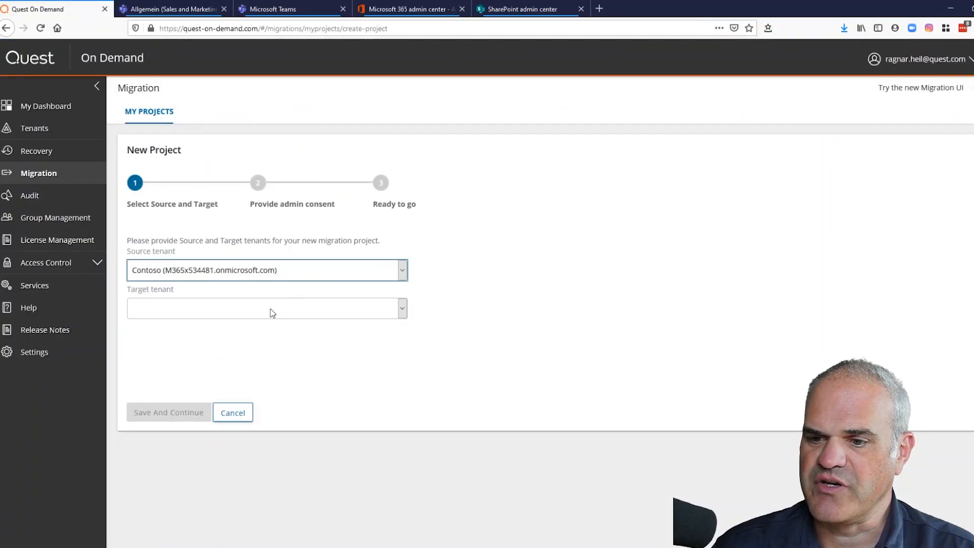
left_click(271, 313)
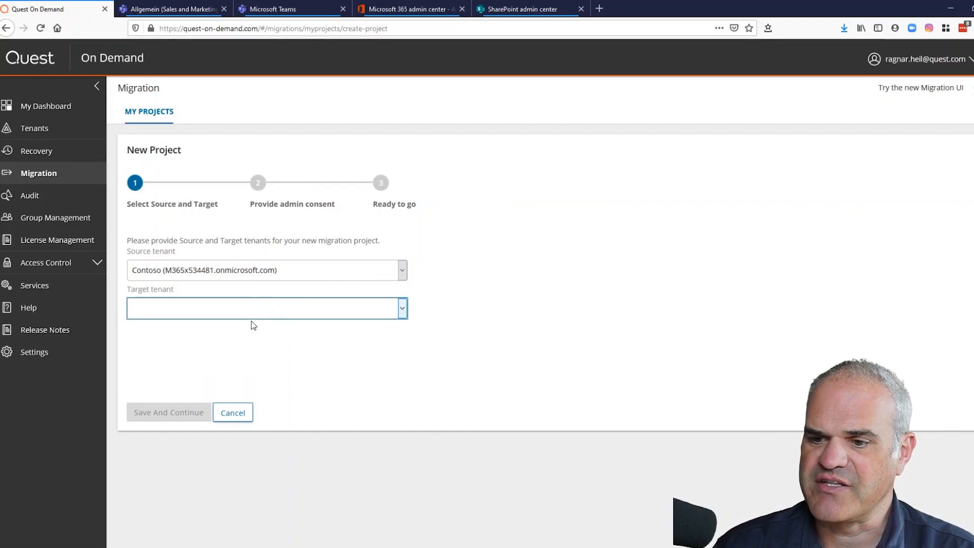
left_click(251, 371)
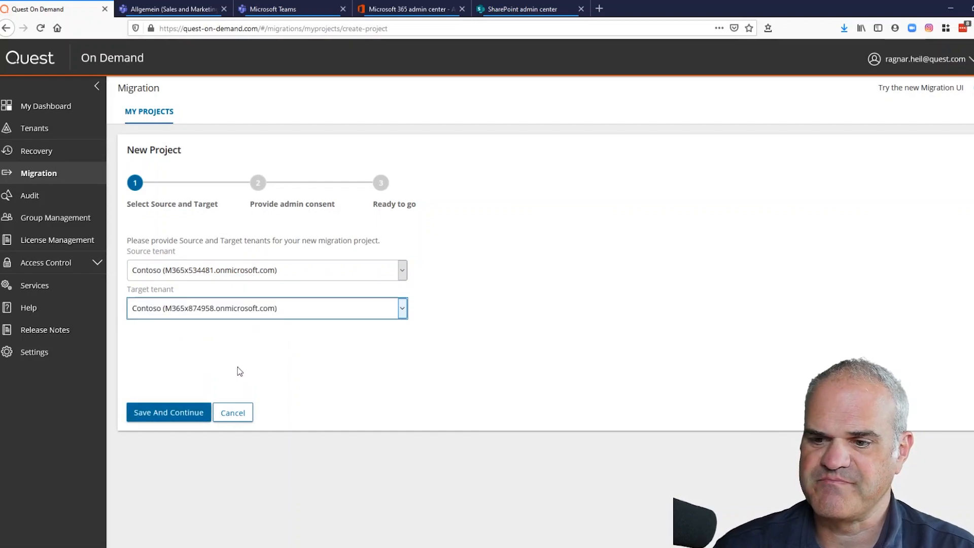
left_click(172, 411)
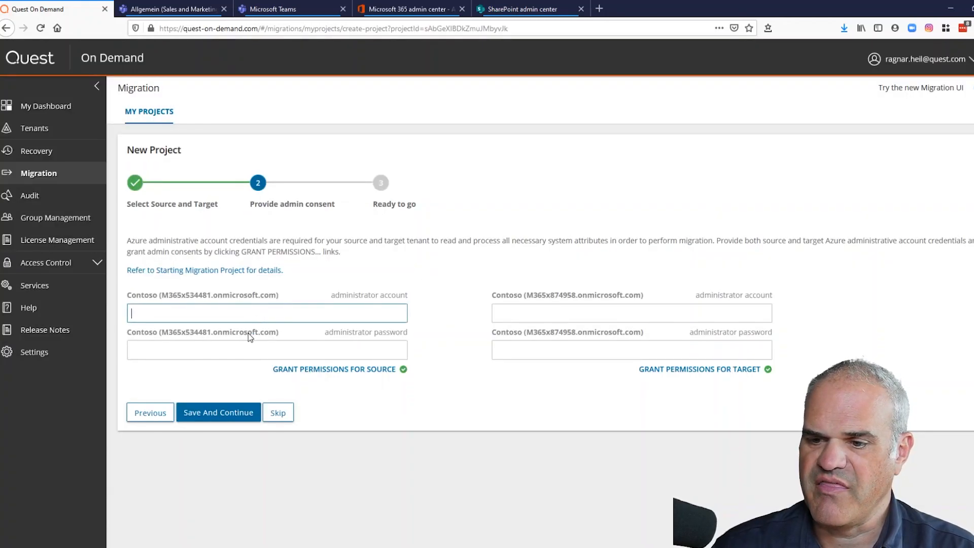
- Enter the source tenant's admin account and paste its admin password
left_click(248, 332)
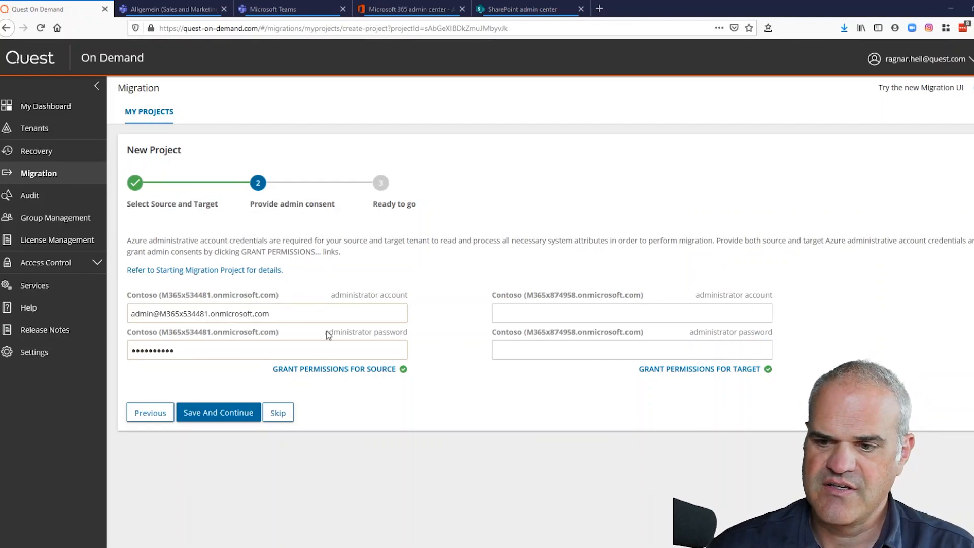
left_click_drag(235, 355, 34, 366)
key("ctrl+v")
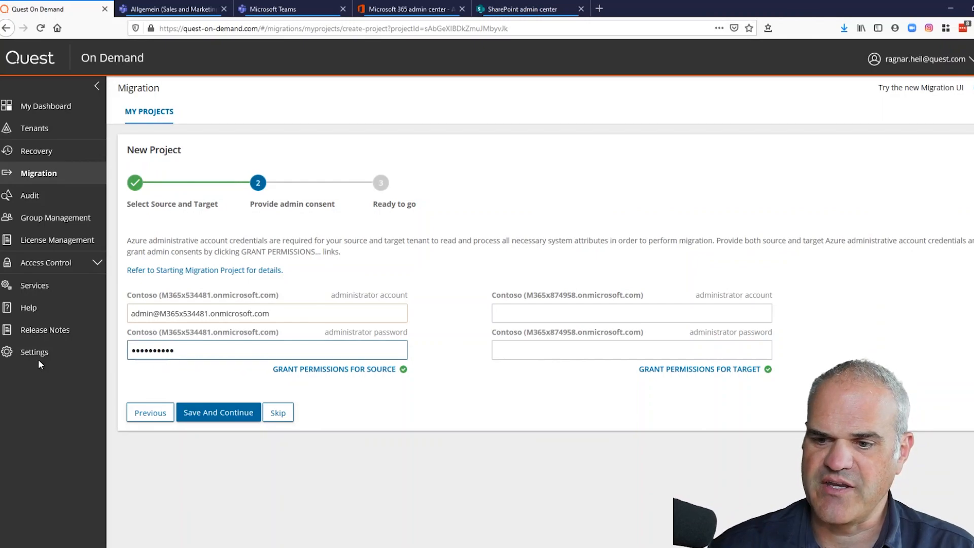
- Enter the target tenant's admin account and password, then save to create the tenant connections
left_click(618, 312)
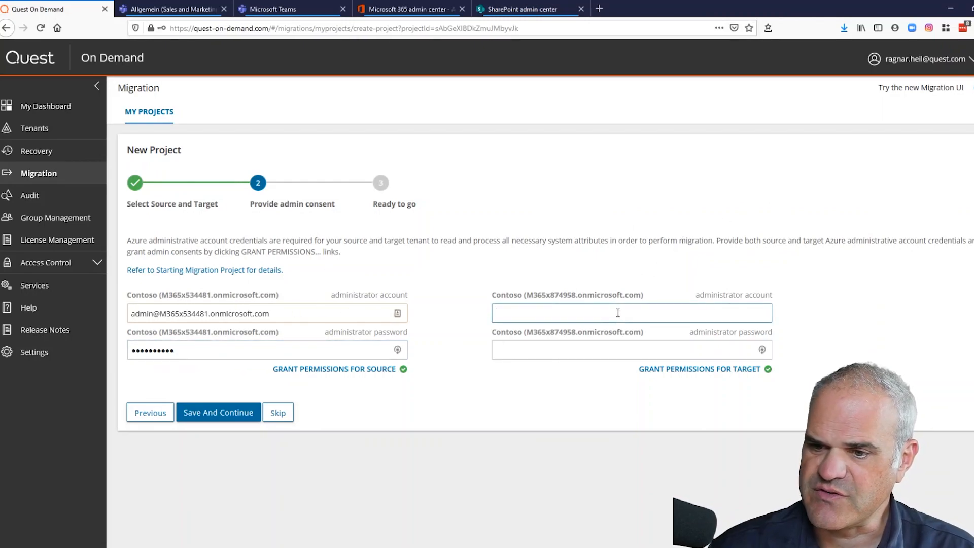
type("admin")
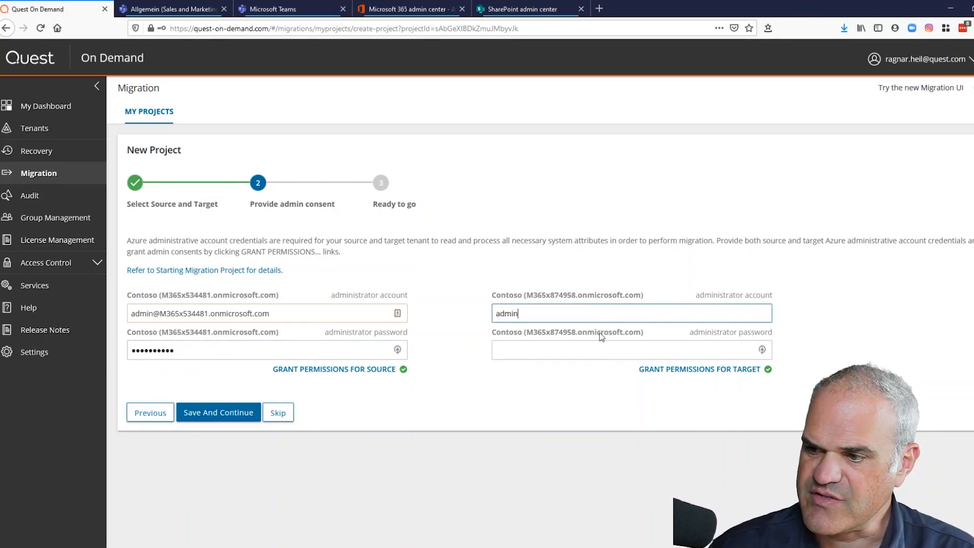
left_click(571, 329)
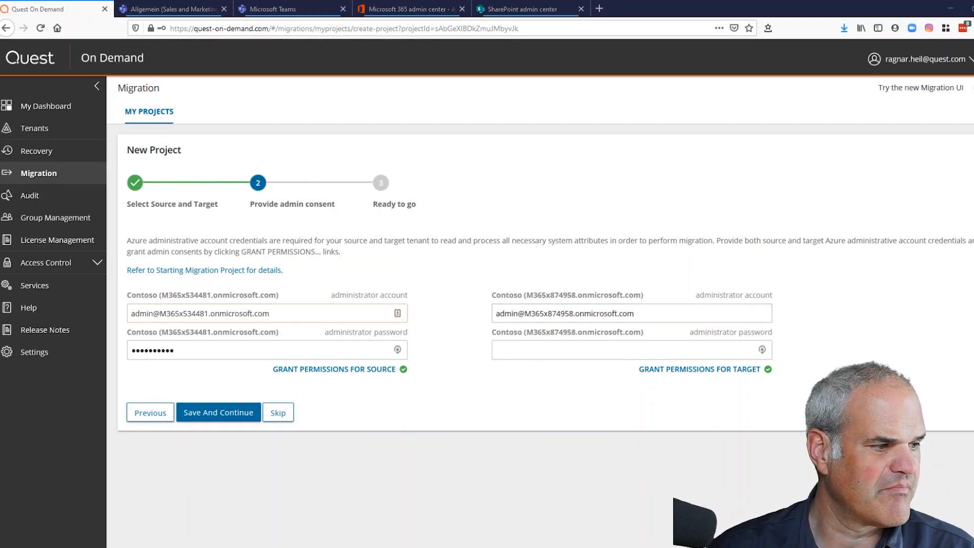
left_click(568, 350)
key("ctrl+v")
left_click(217, 420)
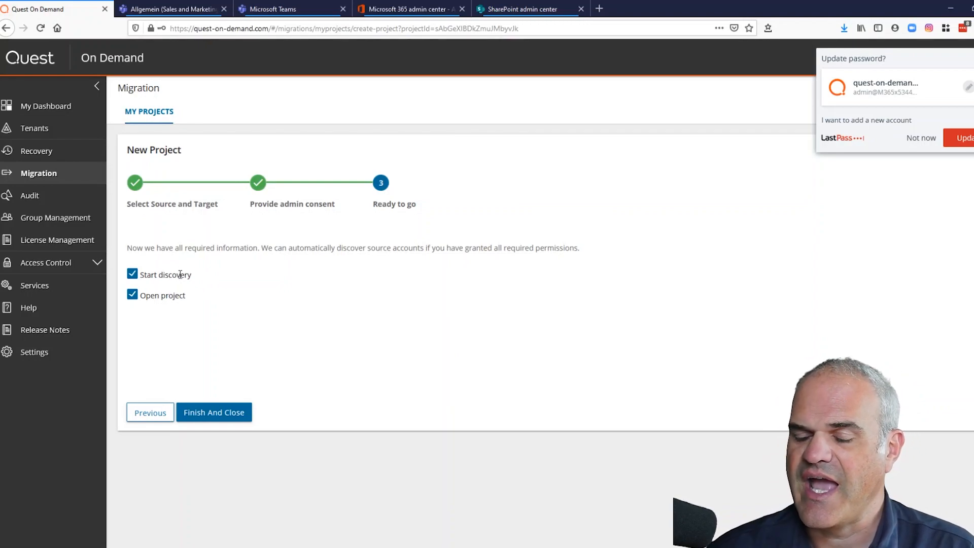
- Finish the Contoso → Contoso project and discover its 63 source accounts
left_click(211, 413)
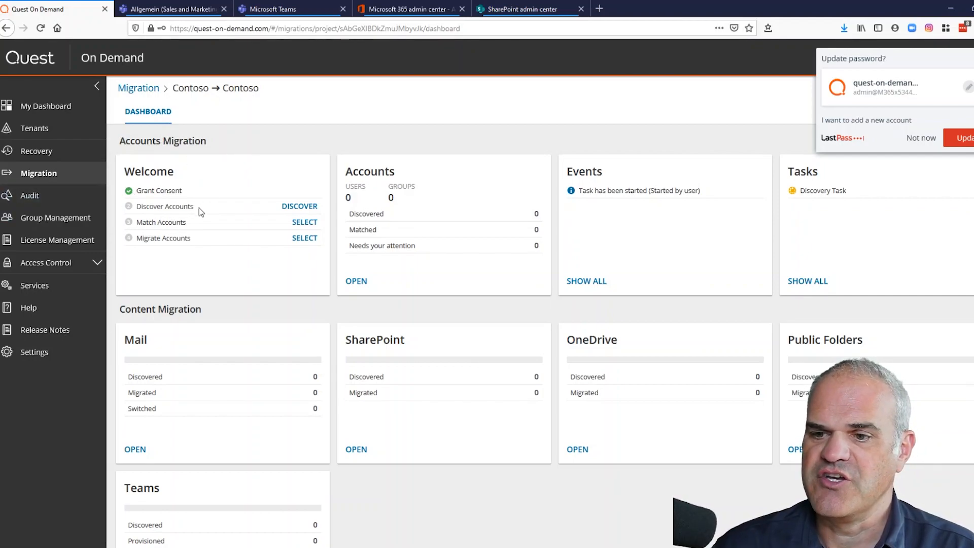
left_click(294, 207)
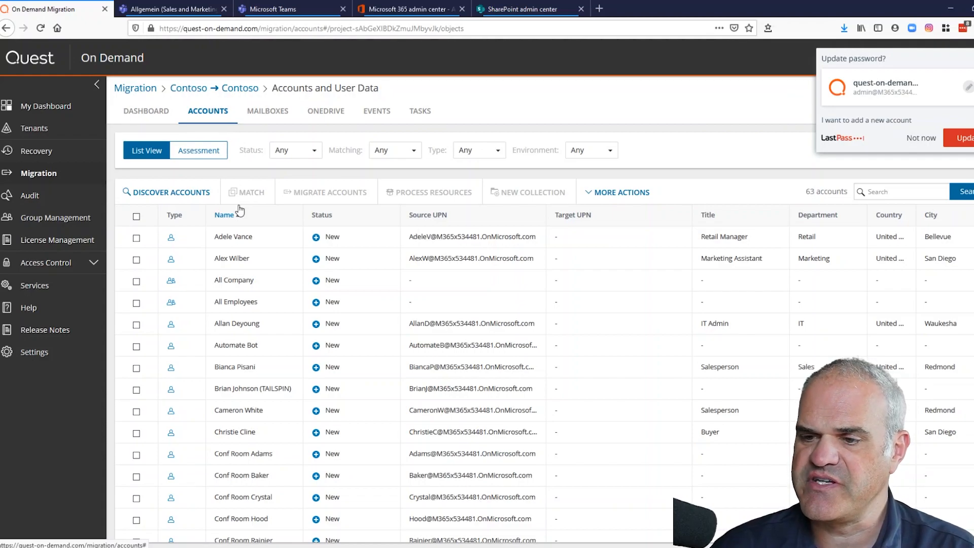
- Select all 63 accounts, dismiss the LastPass password-save prompt, then deselect them again
left_click(137, 217)
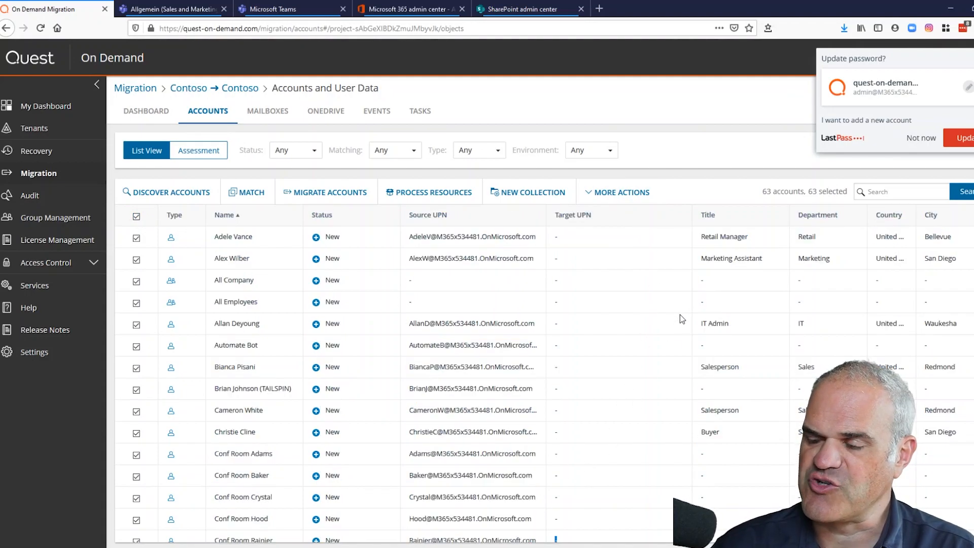
key("ctrl+a")
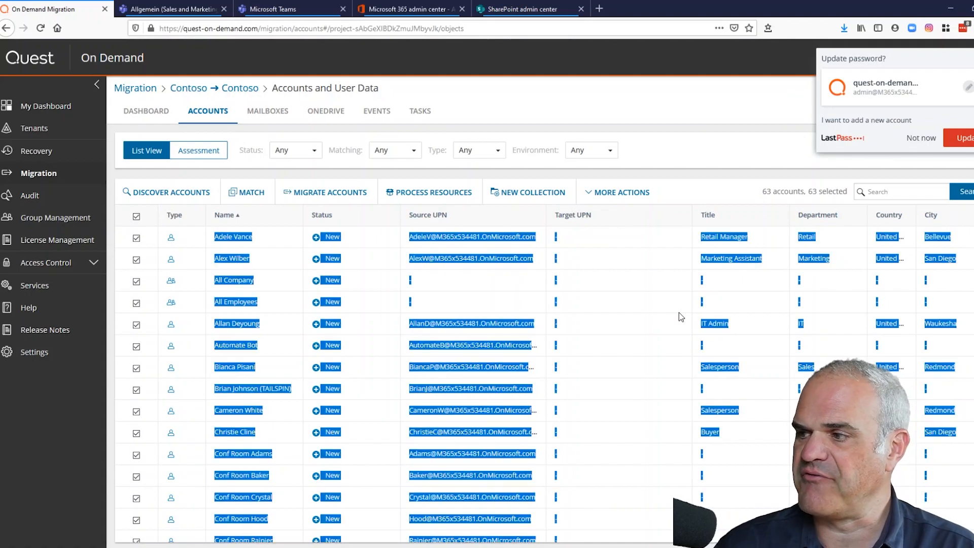
left_click(694, 190)
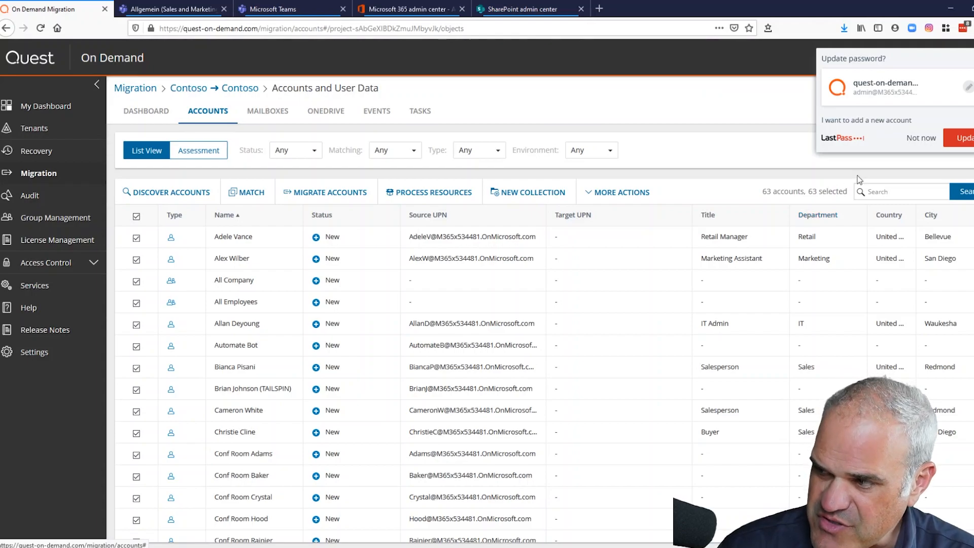
left_click(913, 140)
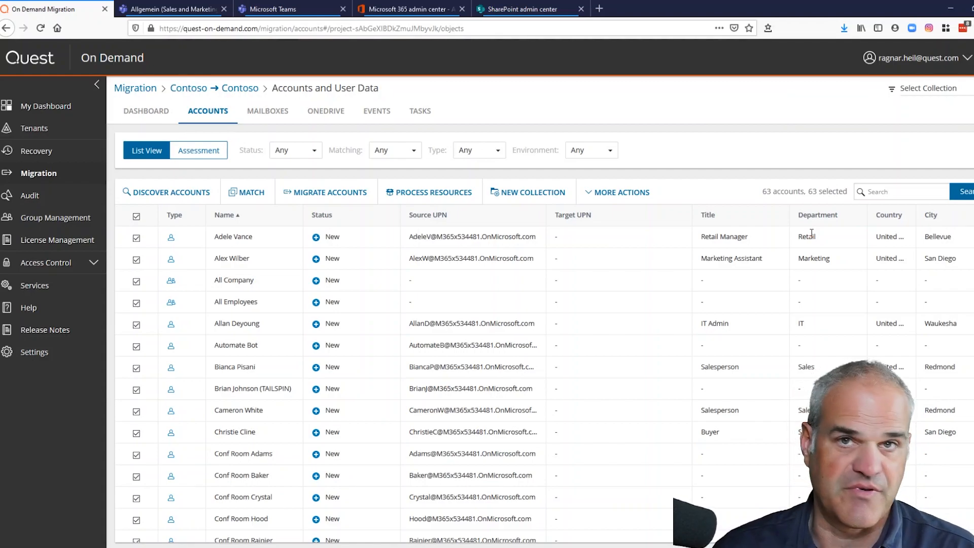
left_click(137, 218)
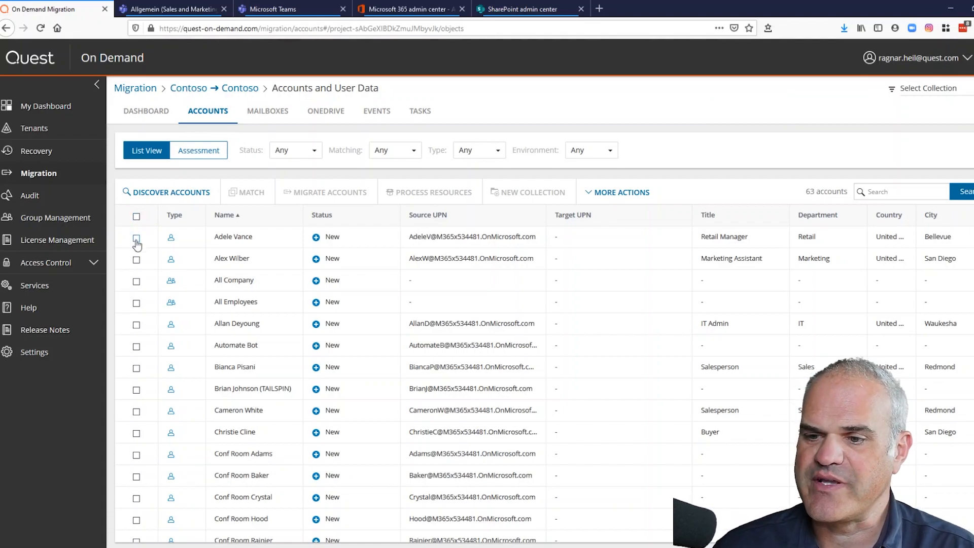
- Run a matching task on the first account using displayName for both source and target attributes
left_click(136, 238)
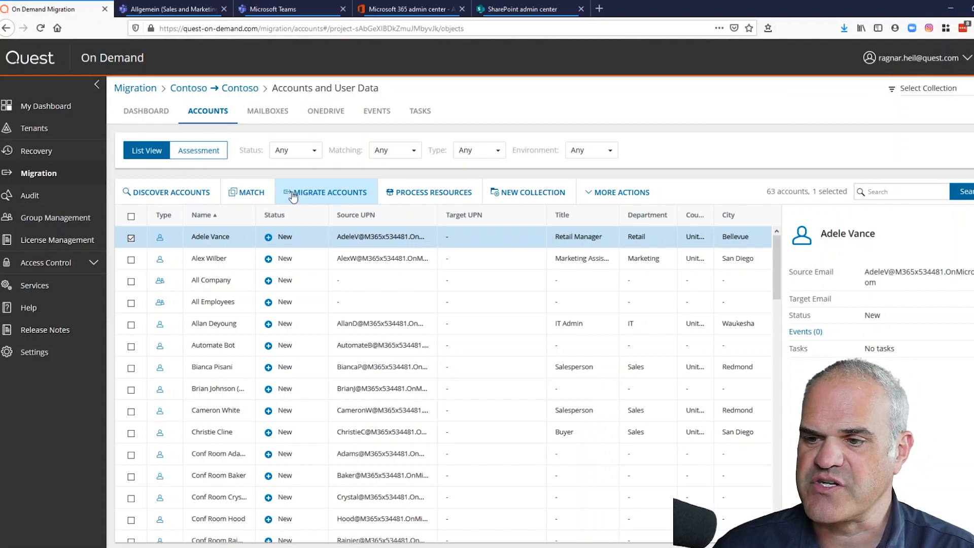
left_click(252, 195)
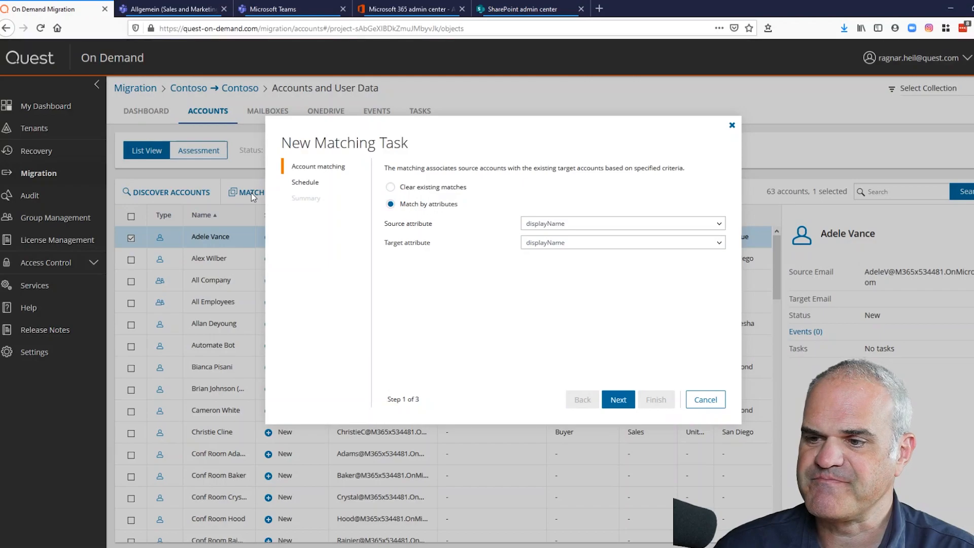
left_click(581, 224)
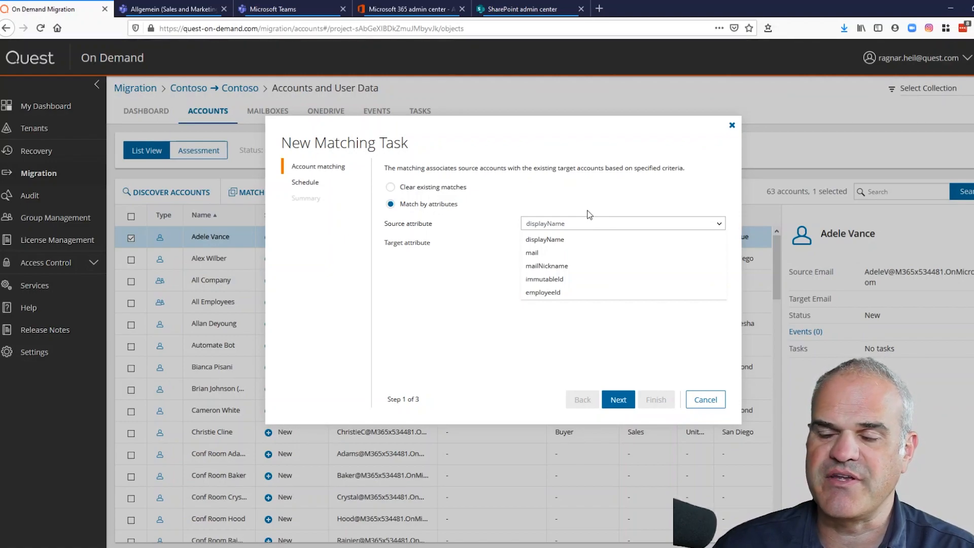
left_click(588, 213)
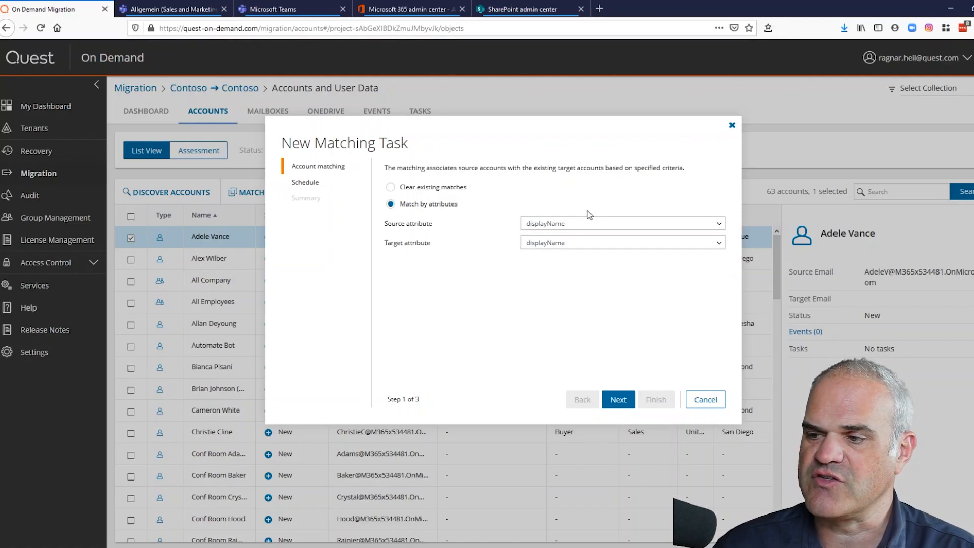
left_click(620, 401)
left_click(620, 400)
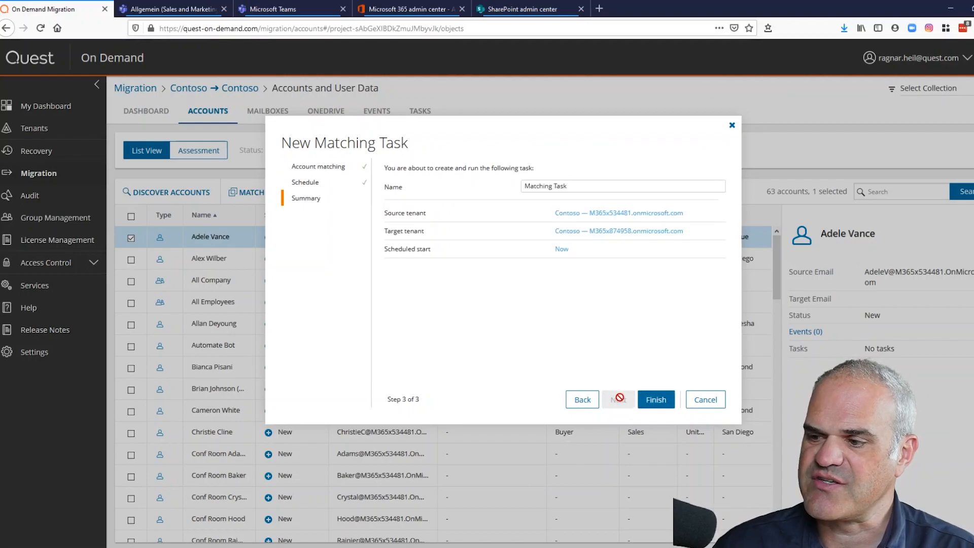
left_click(655, 401)
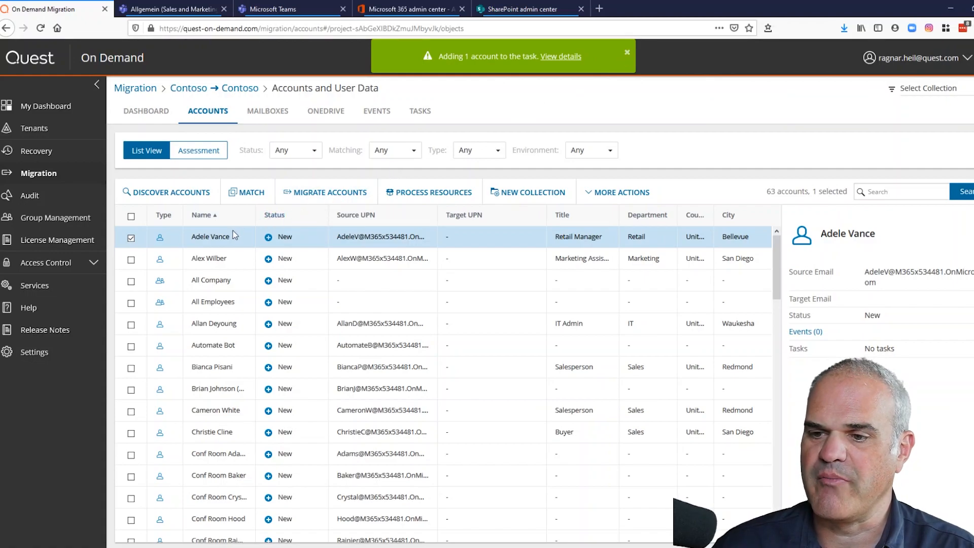
- Open the Matching Task's events and read the no-matching-displayName not-found message
left_click(567, 57)
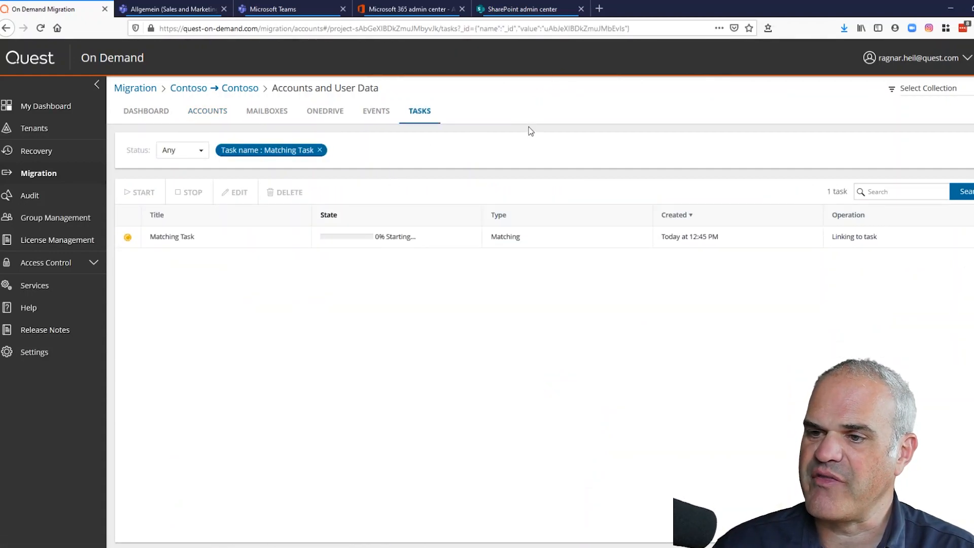
left_click(128, 236)
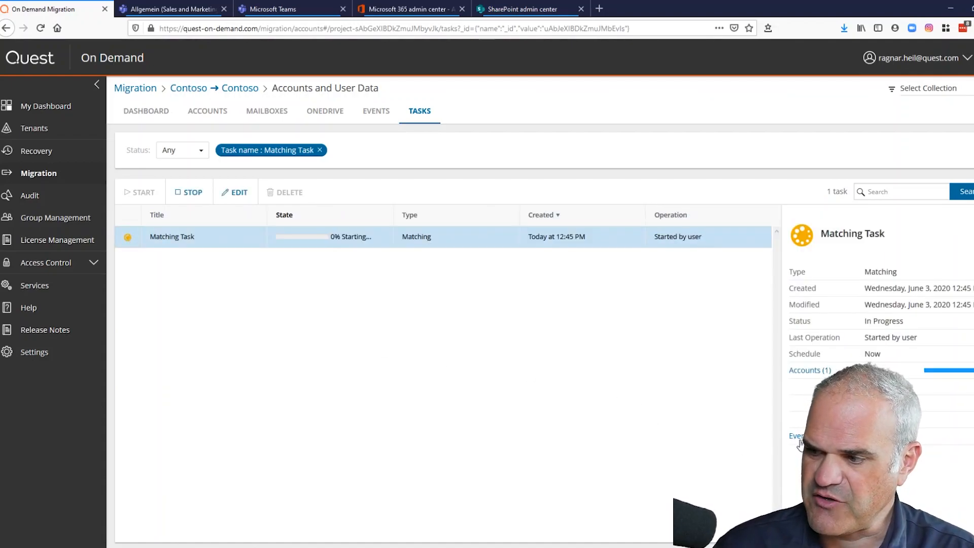
left_click(799, 437)
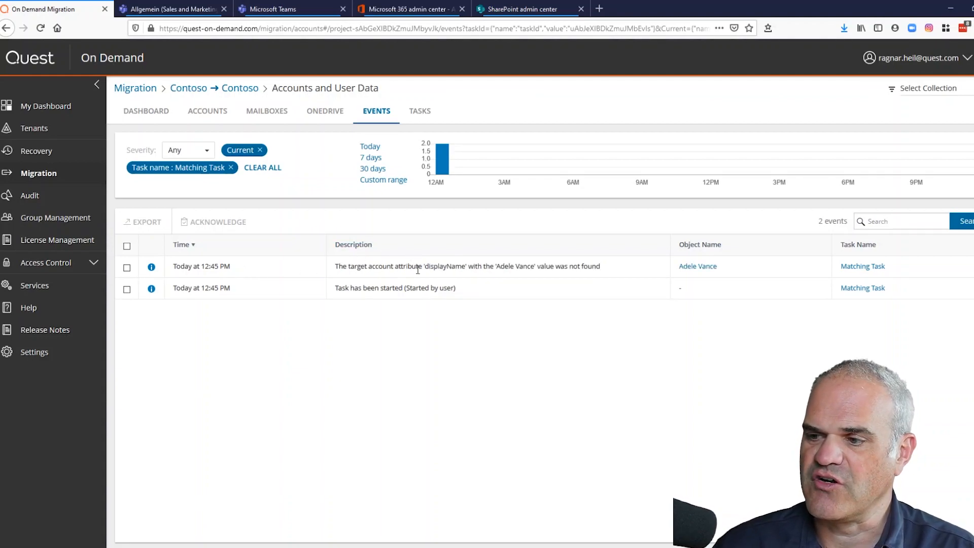
left_click(462, 267)
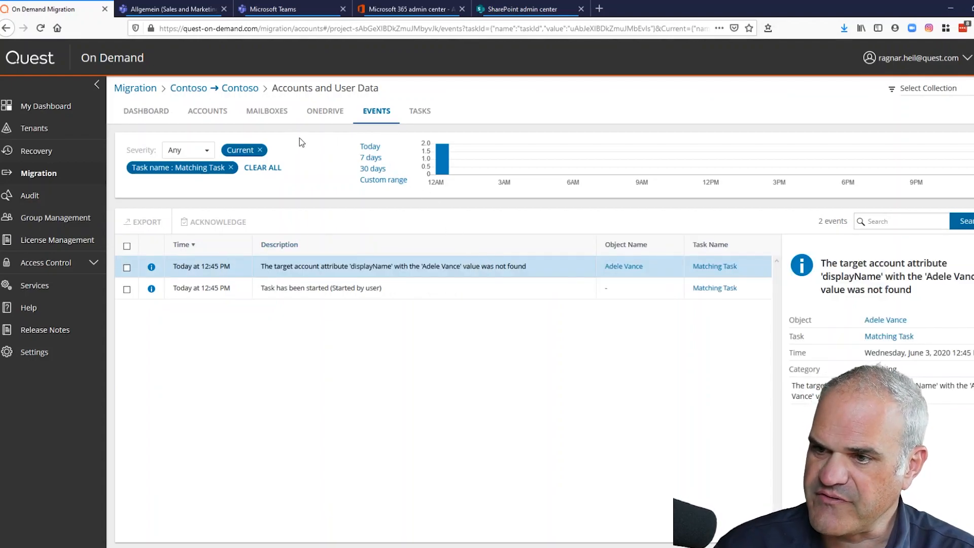
- Return to the Accounts list and select the first account for migration
left_click(218, 112)
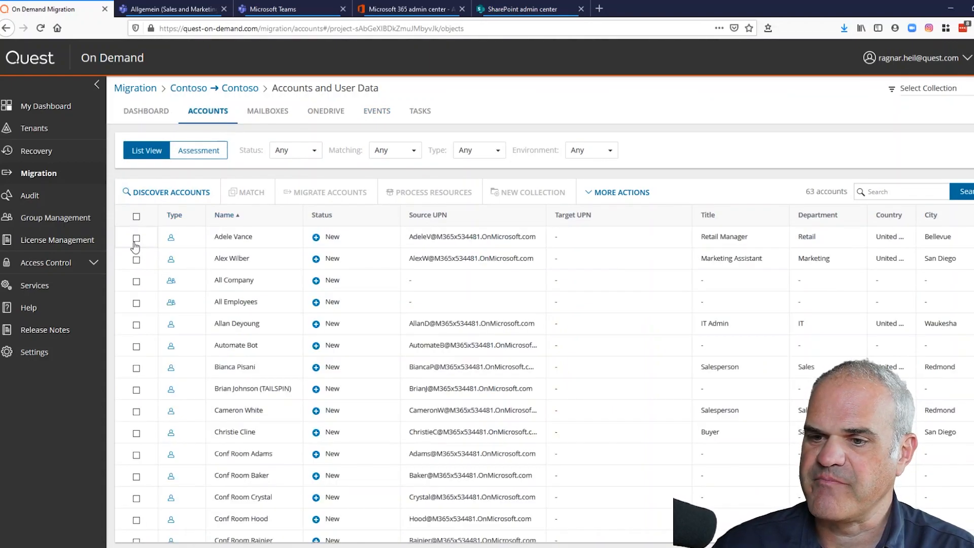
left_click(134, 243)
left_click(132, 239)
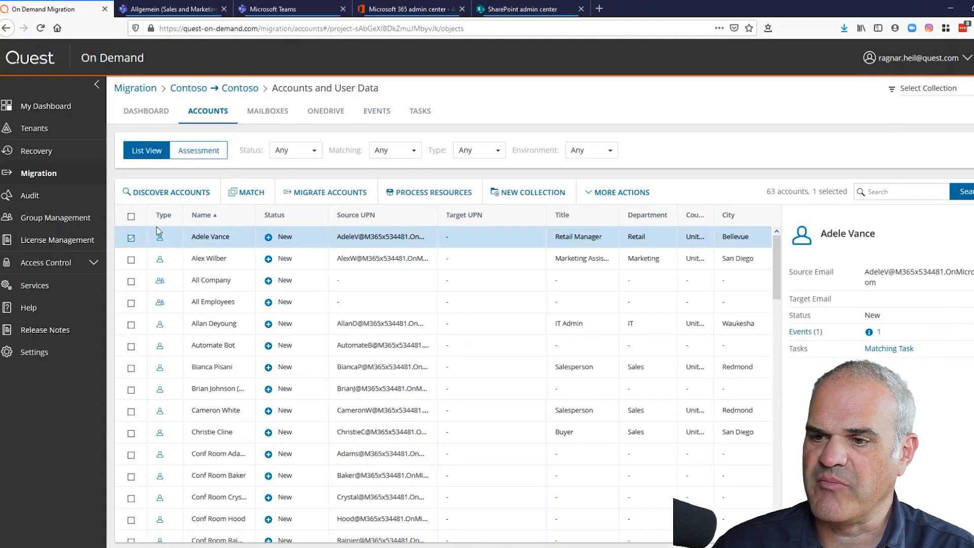
- Create a run-now migration task moving Adele Vance into M365x874958.onmicrosoft.com
left_click(348, 193)
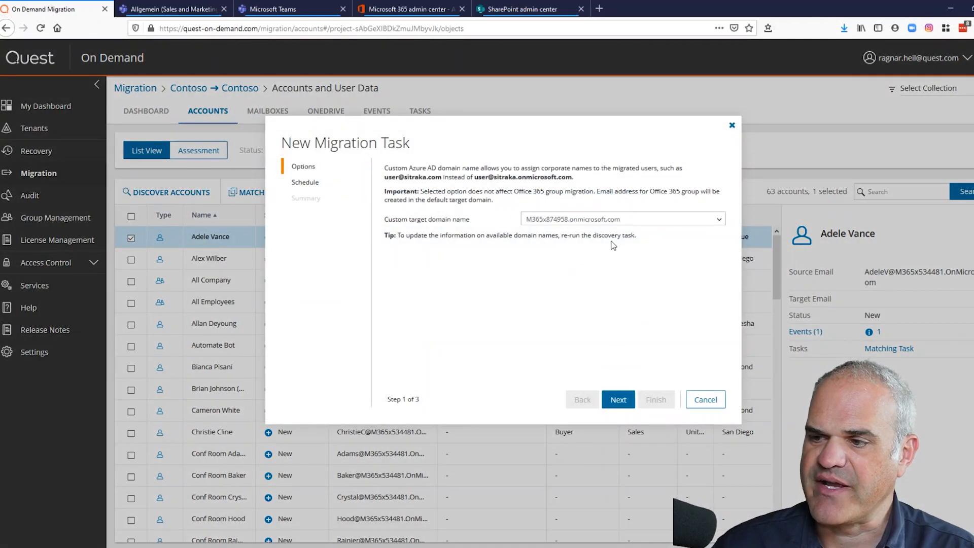
left_click(629, 404)
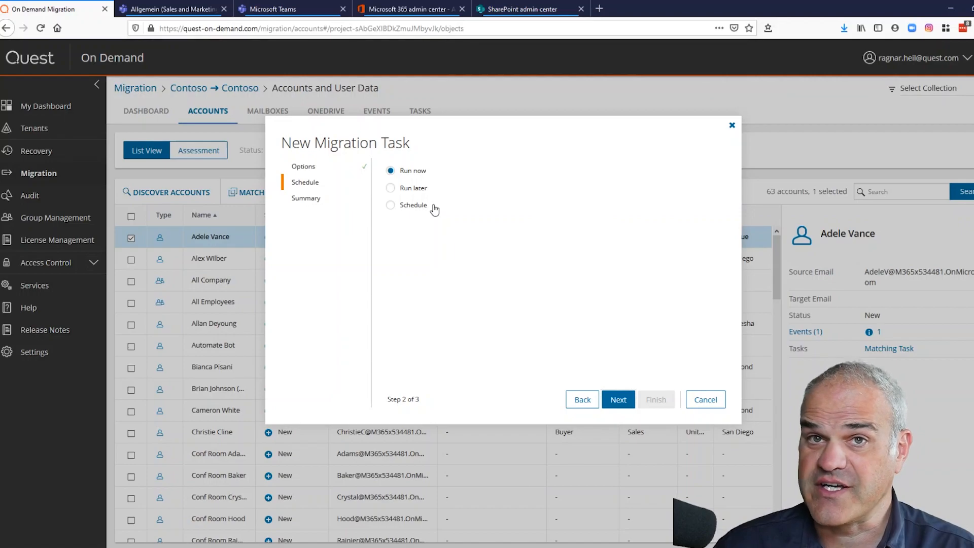
left_click(617, 401)
left_click(654, 400)
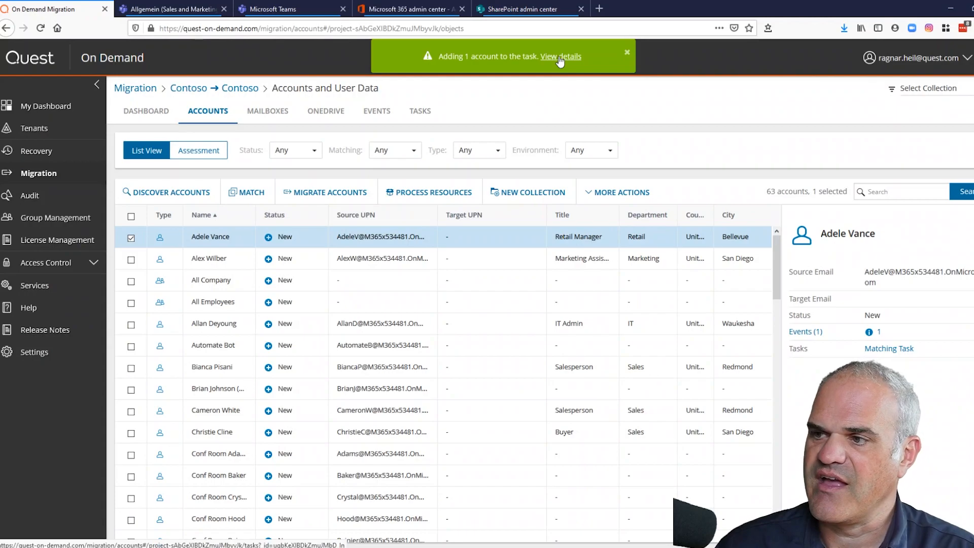
- Review the migration task's progress and logged events, then switch to SharePoint admin center
left_click(560, 58)
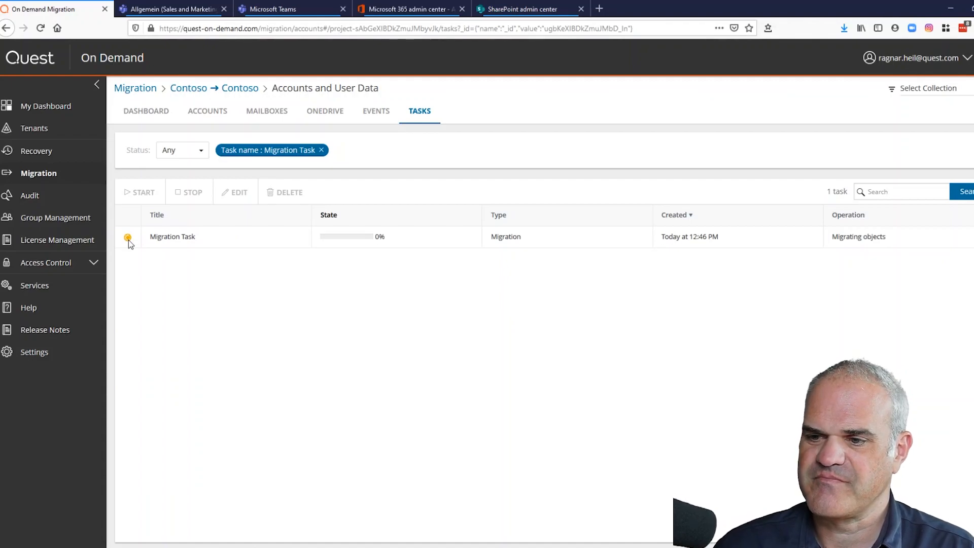
left_click(129, 239)
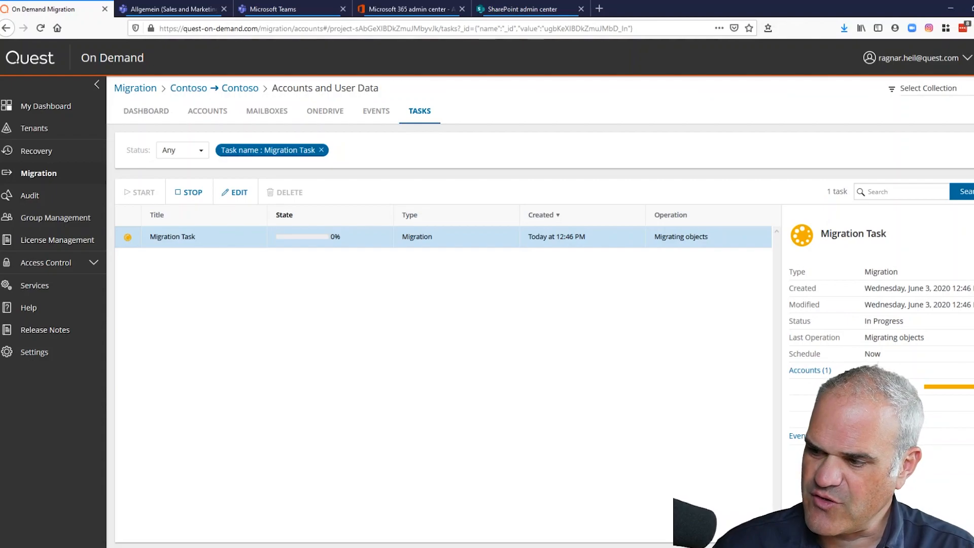
left_click(794, 433)
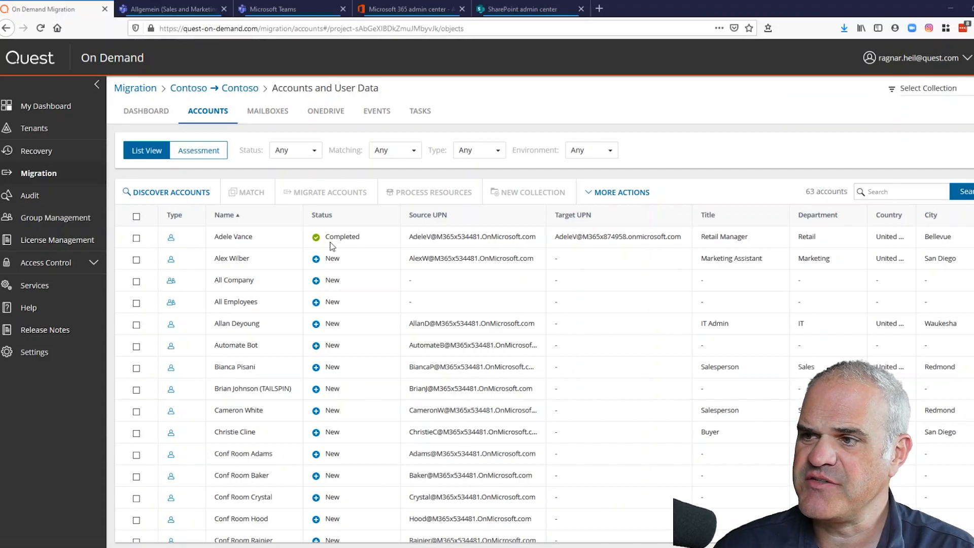
left_click(519, 9)
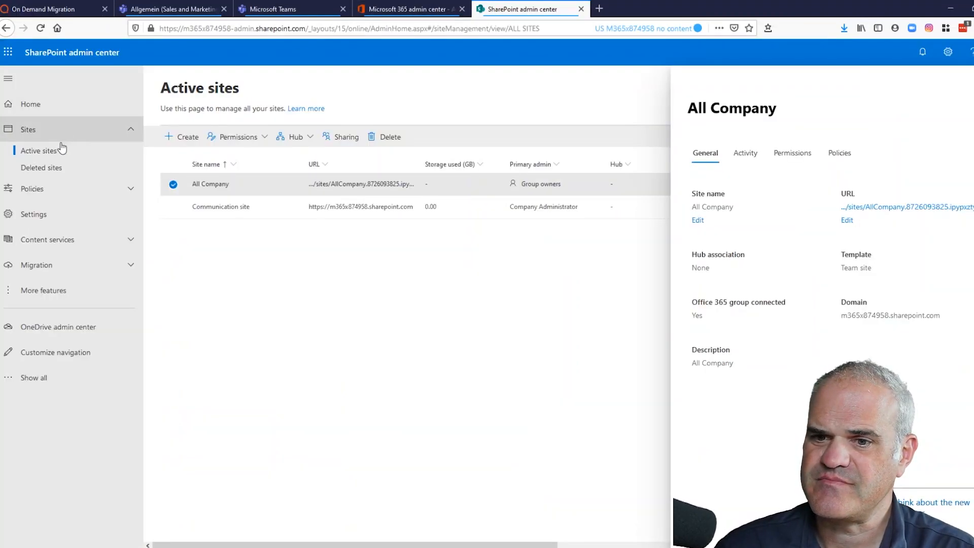
- Confirm Adele Vance appears unlicensed in Active users, then return to Quest's Mailboxes view
left_click(8, 52)
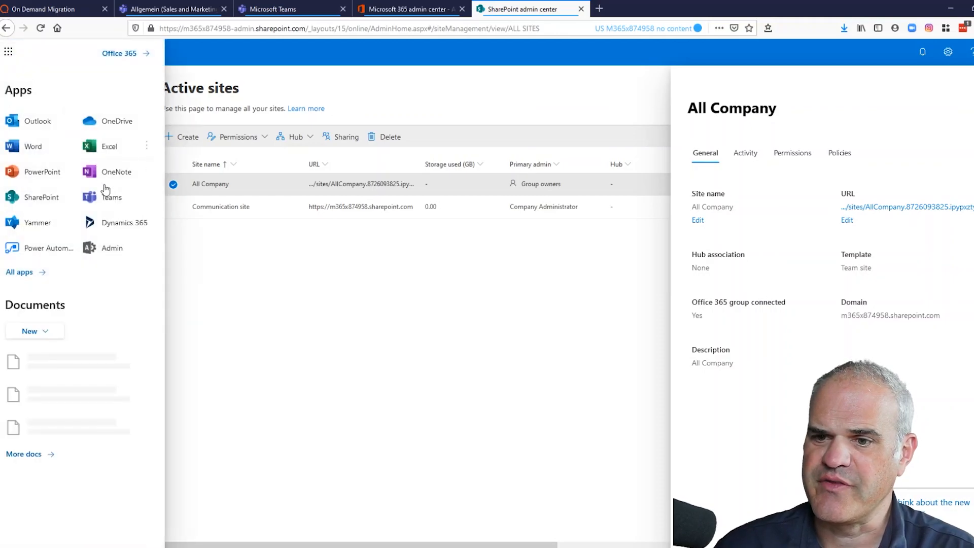
left_click(109, 246)
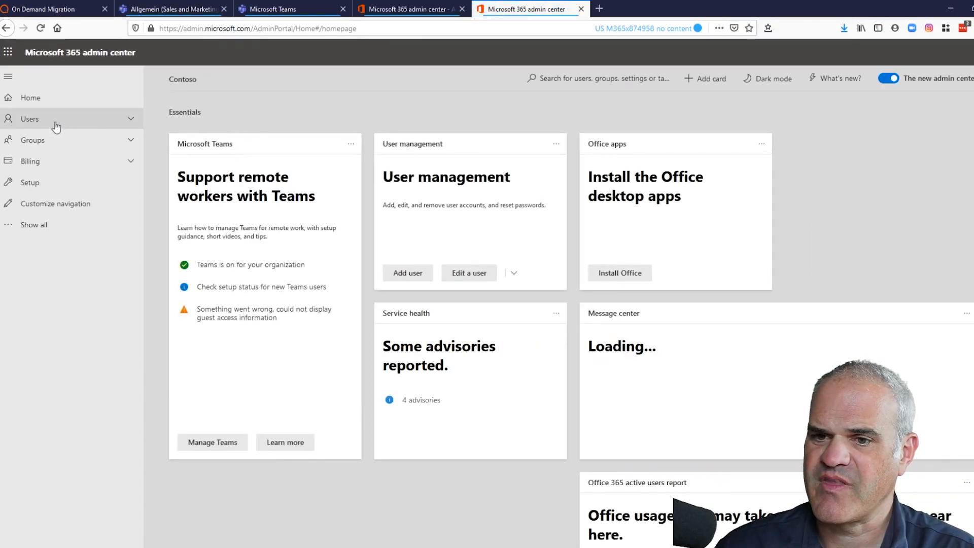
left_click(56, 120)
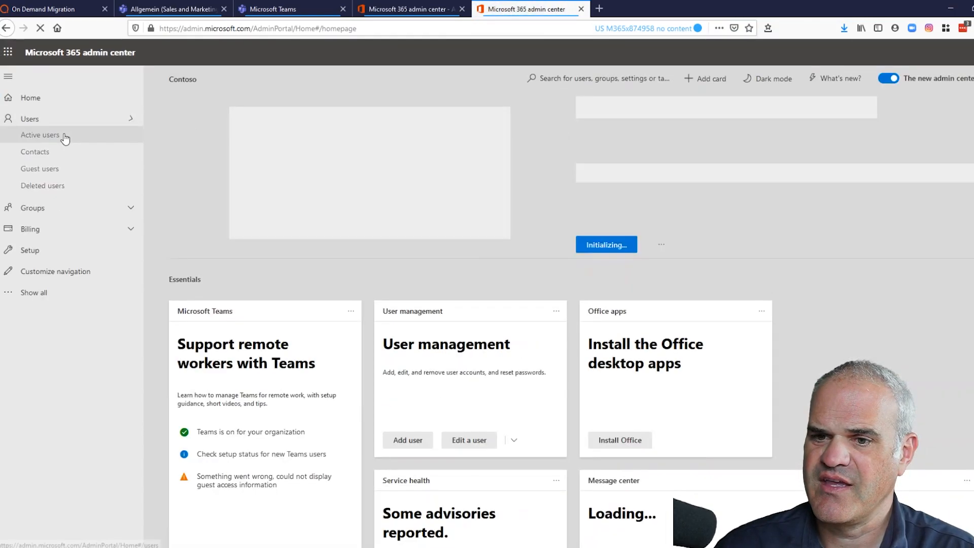
left_click(56, 140)
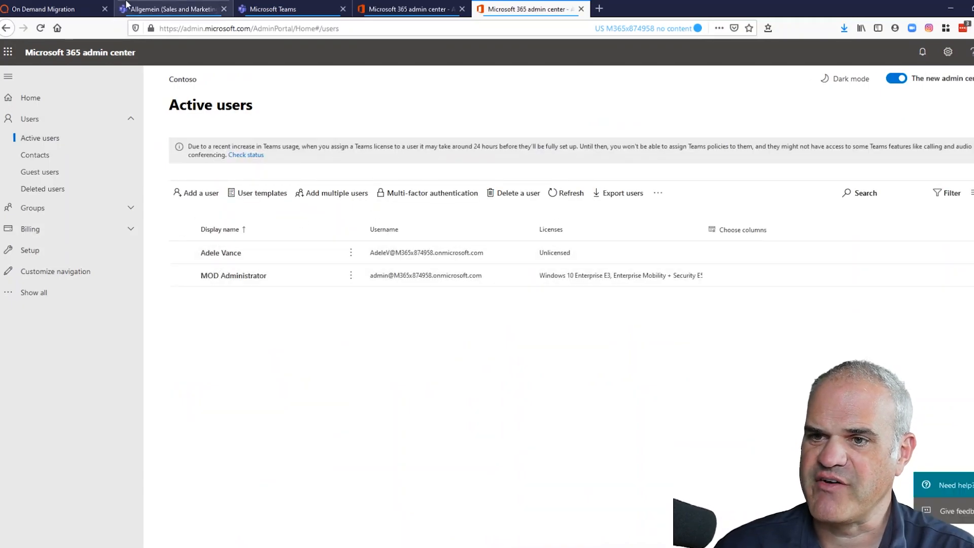
left_click(71, 11)
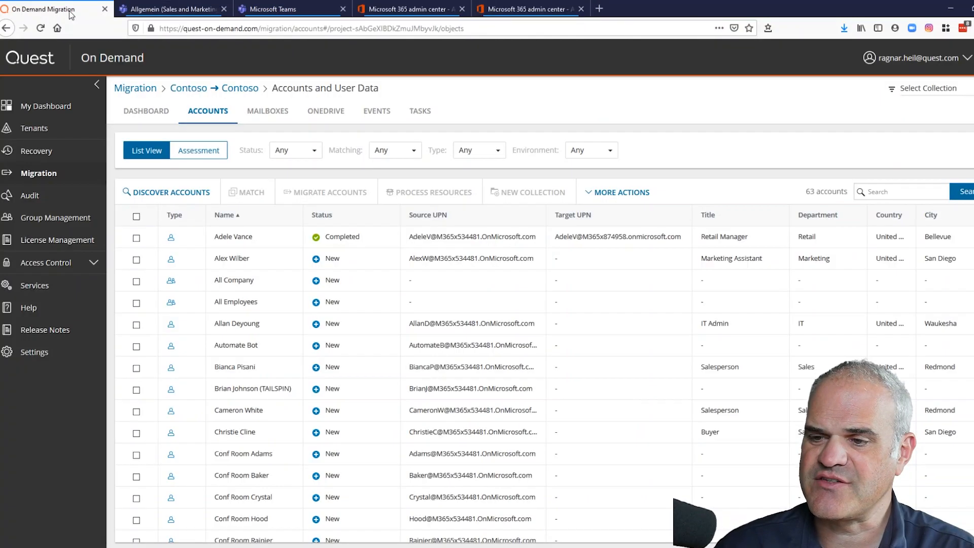
left_click(281, 113)
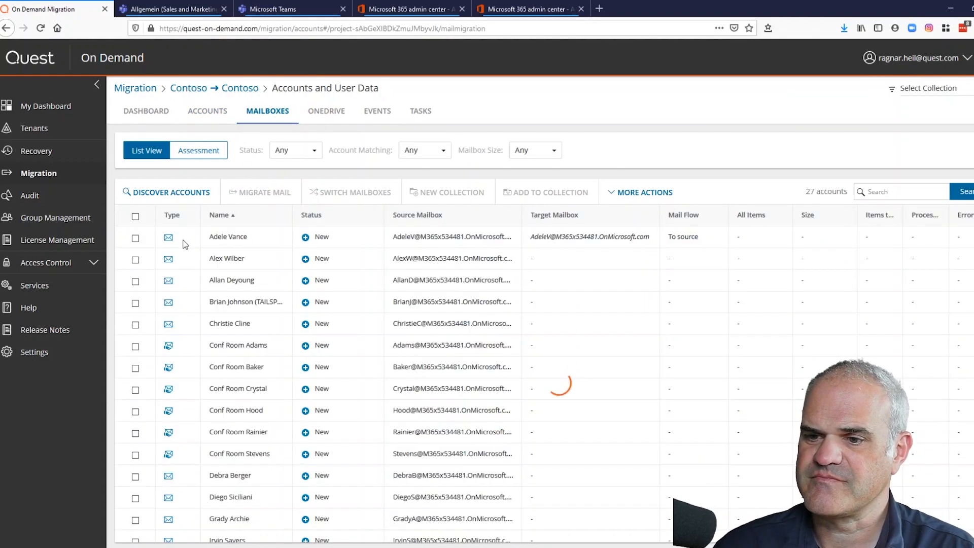
left_click(135, 238)
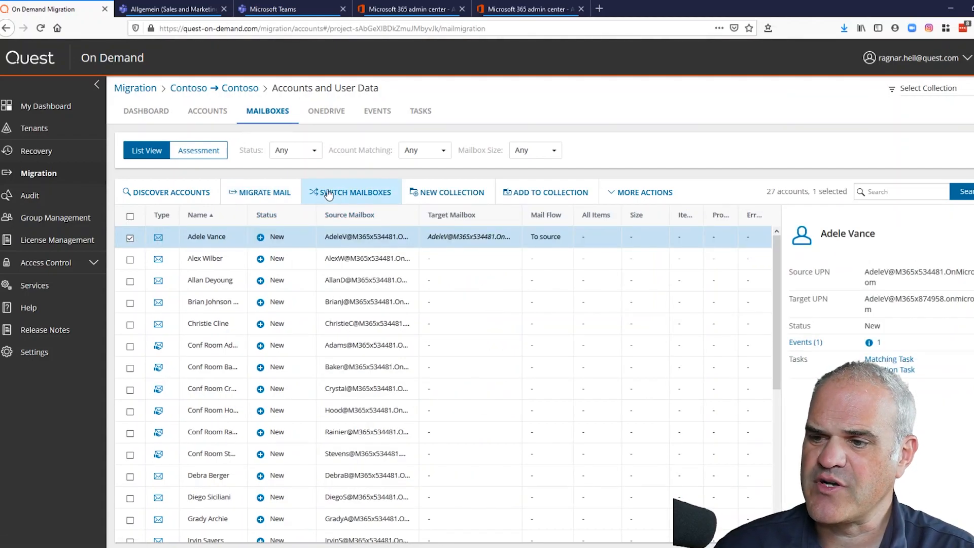
left_click(329, 194)
left_click(568, 189)
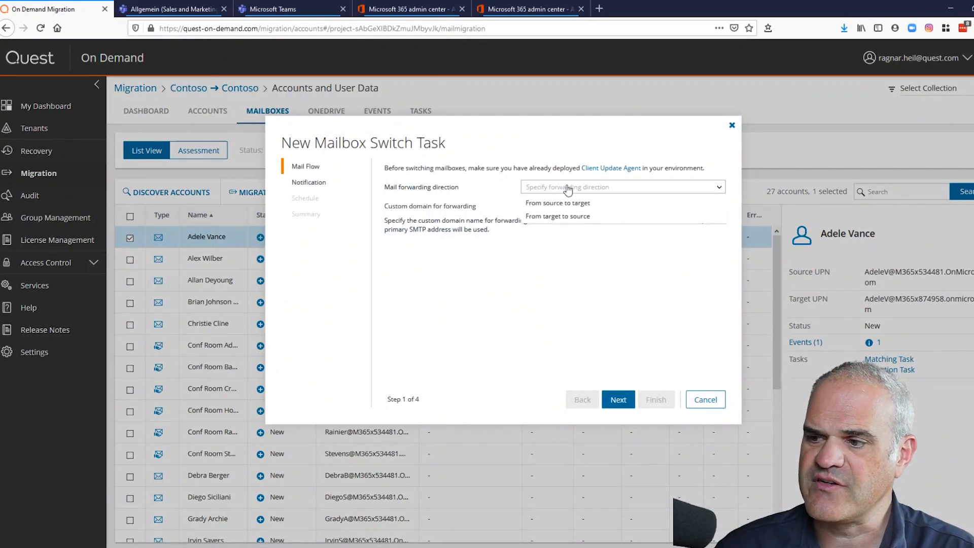
left_click(572, 298)
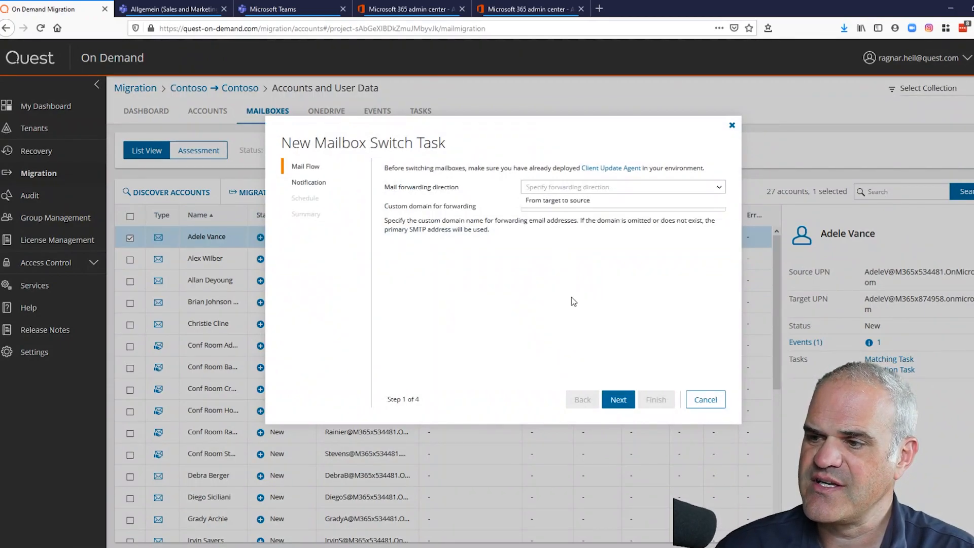
left_click(703, 404)
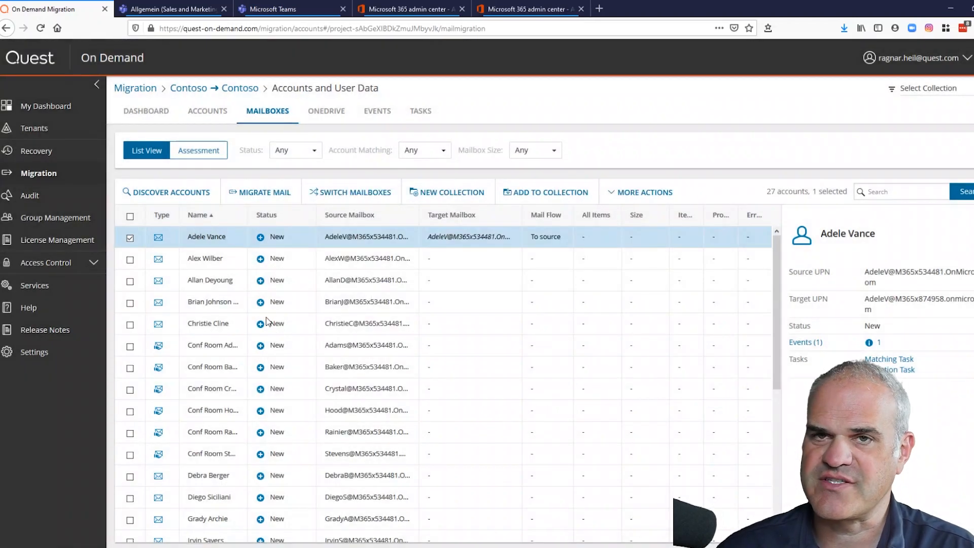
- Start a mail migration task for Adele Vance with Office 365 Enterprise E5 licensing
left_click(266, 193)
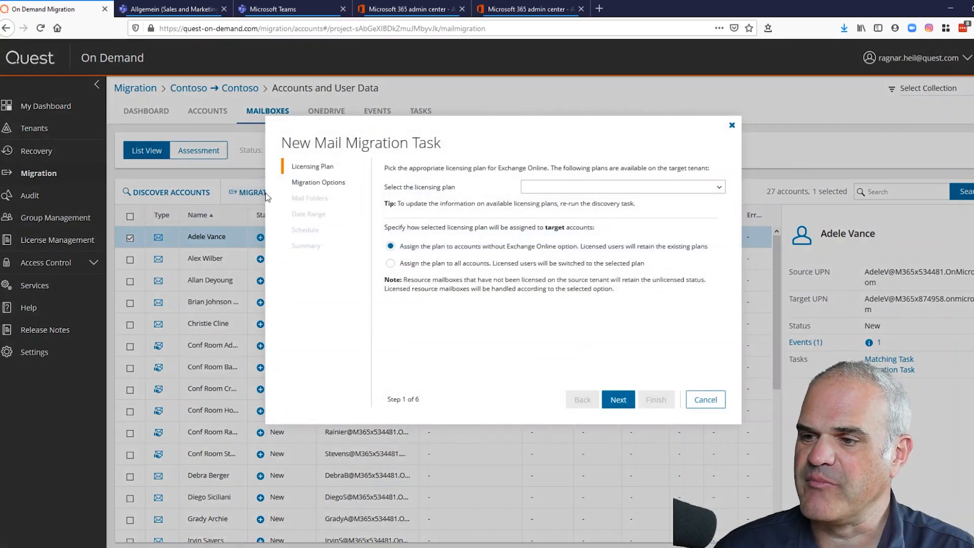
left_click(569, 188)
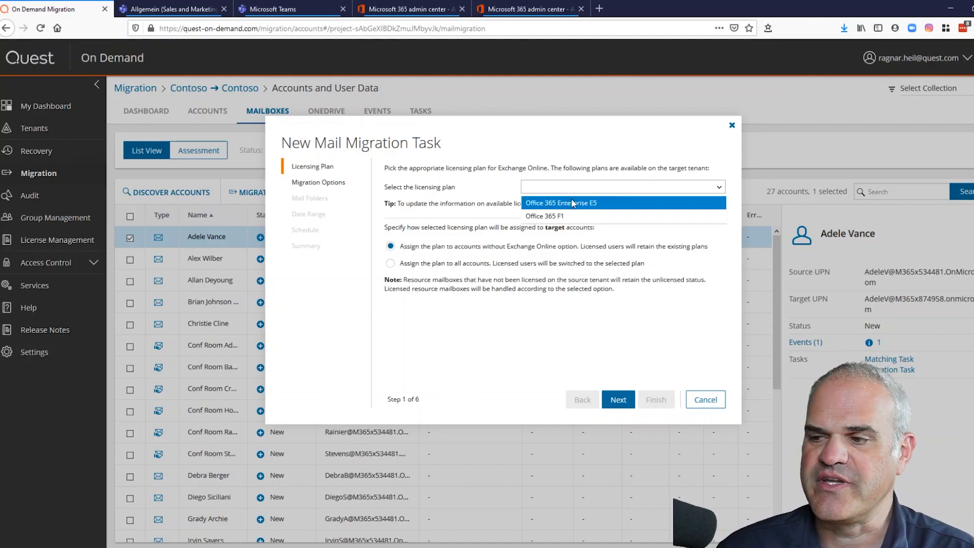
left_click(572, 203)
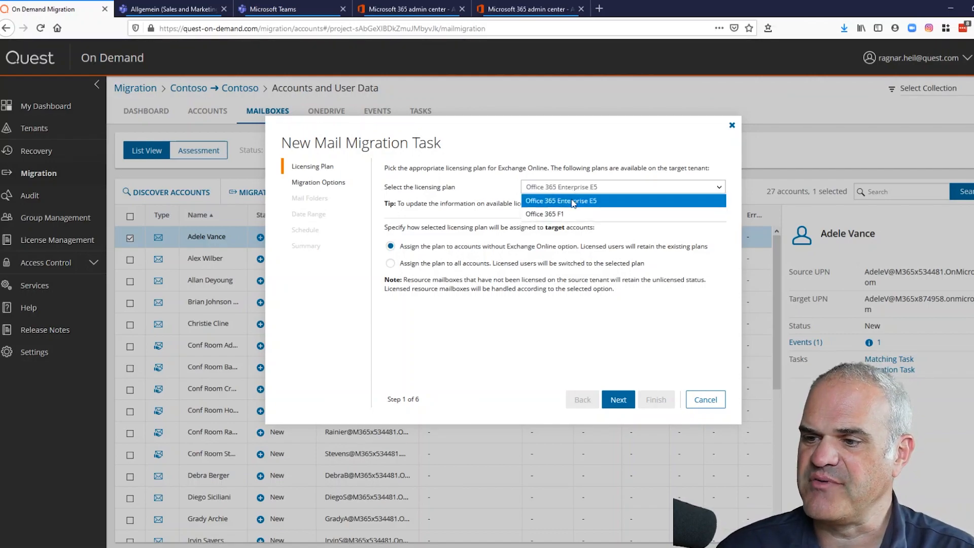
left_click(617, 401)
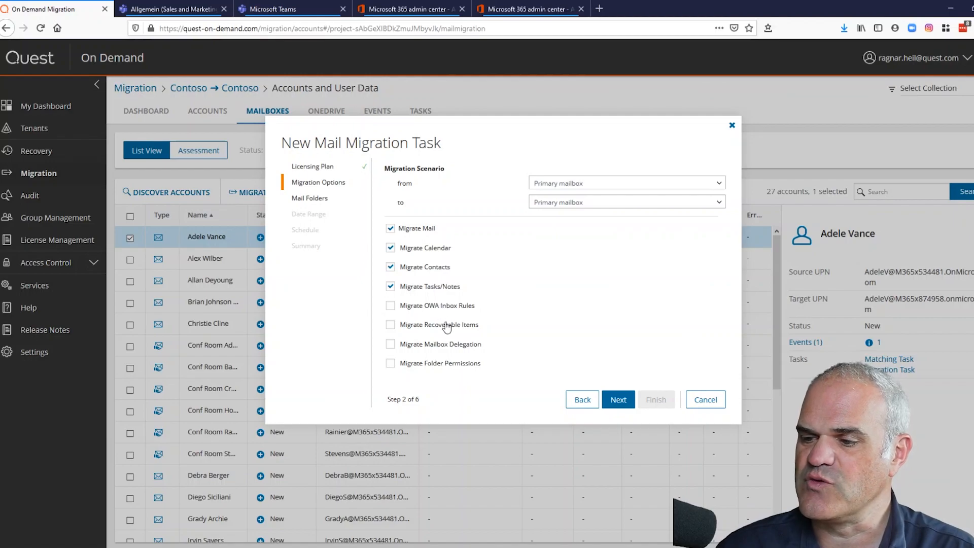
- Include recoverable items, mailbox delegation, folder permissions and OWA inbox rules in the migration
left_click(441, 364)
left_click(440, 344)
left_click(436, 325)
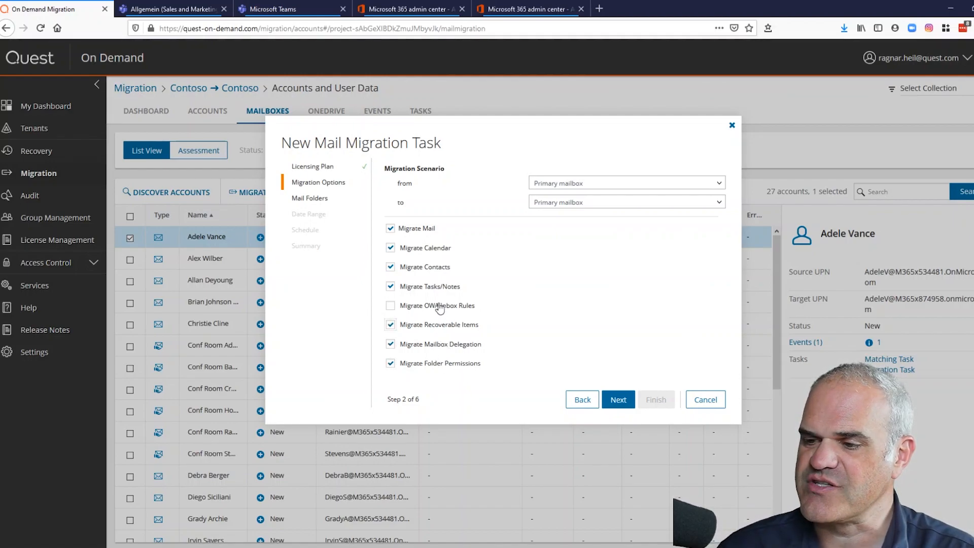
left_click(439, 306)
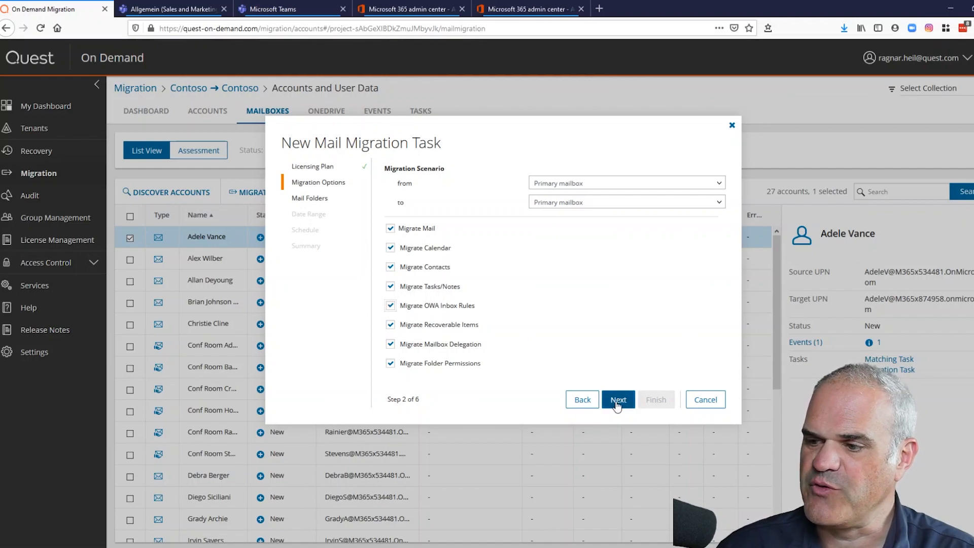
left_click(617, 401)
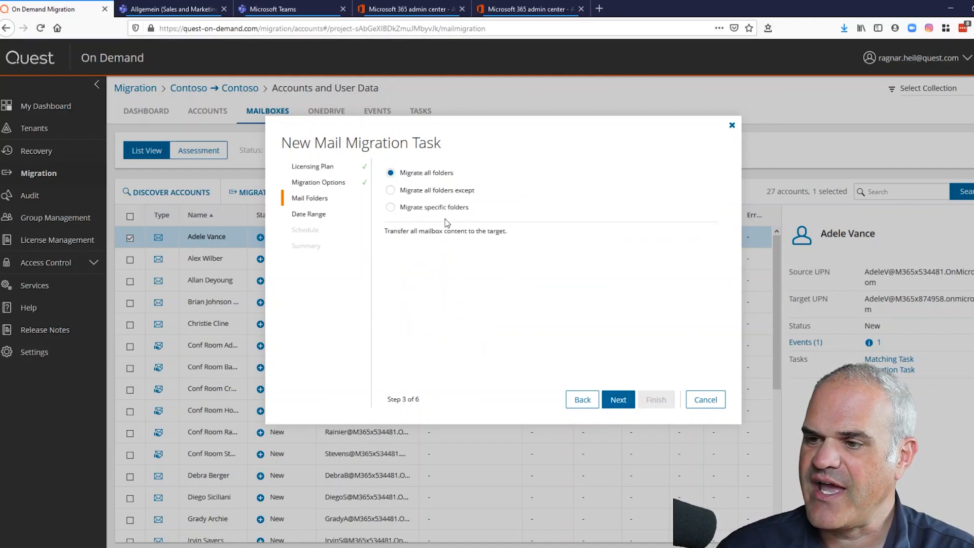
- Migrate all folders except Deleted Items, Junk Email and Sent Items
left_click(441, 191)
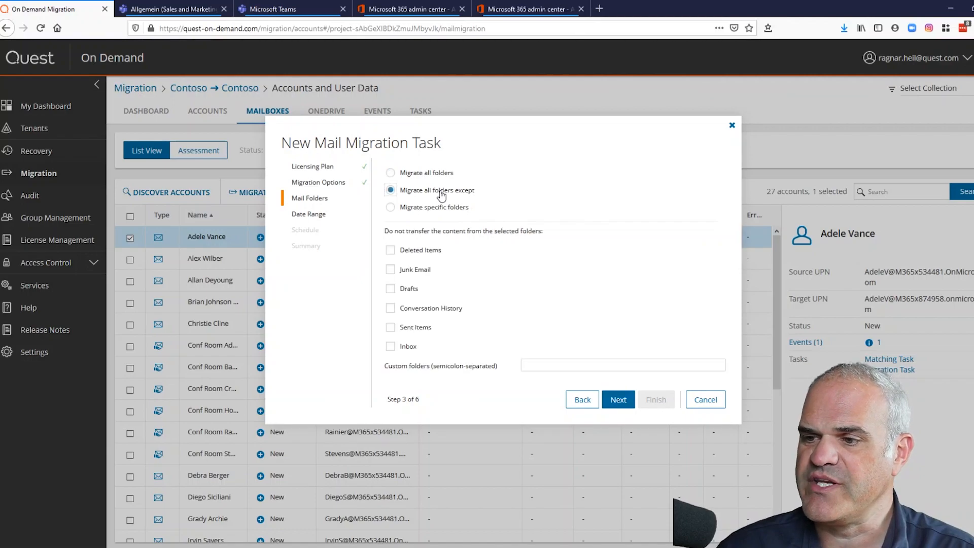
left_click(421, 274)
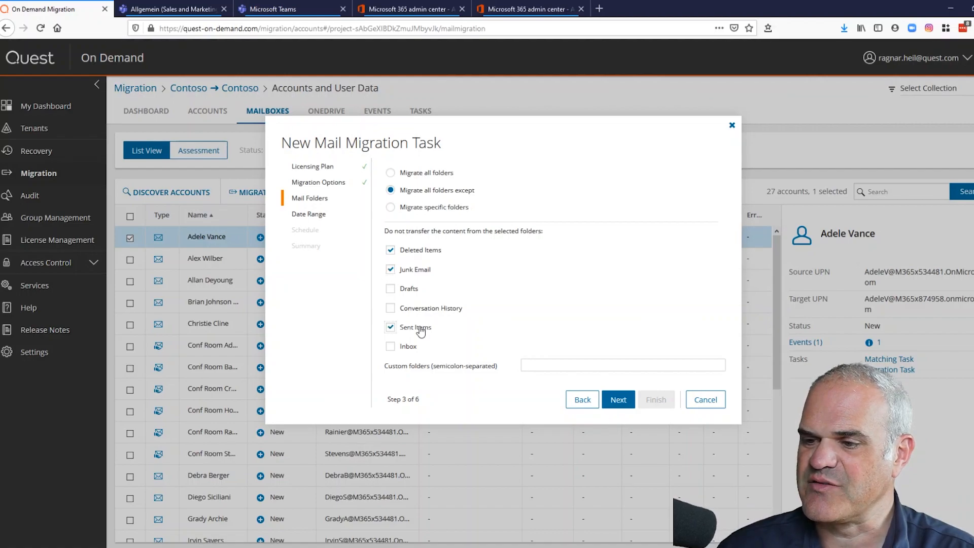
left_click(615, 401)
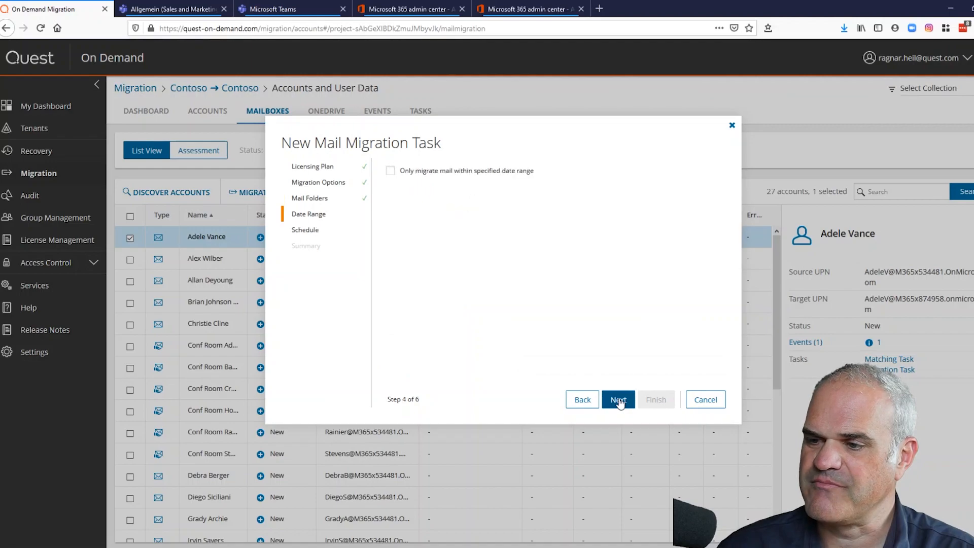
- Leave the date range unlimited, run the task now, and view its details
left_click(513, 173)
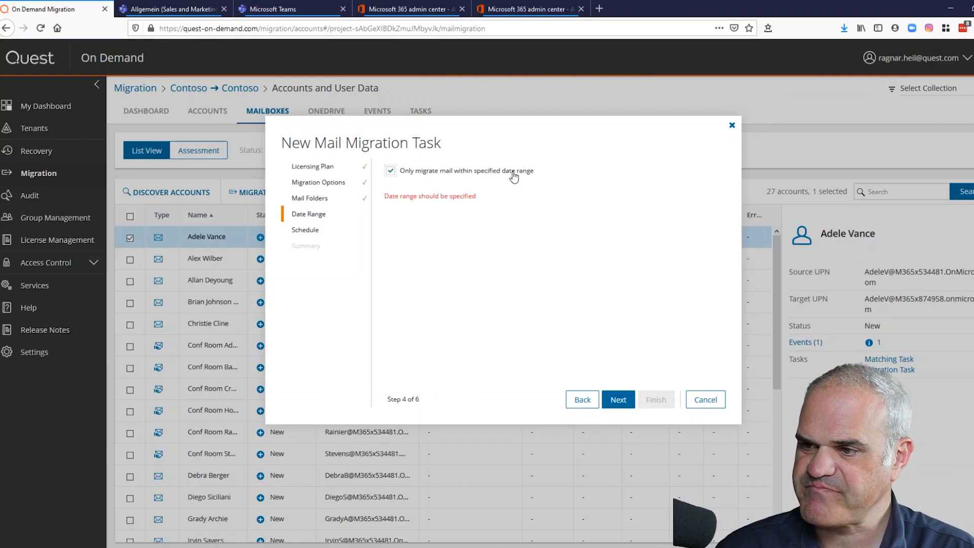
left_click(513, 174)
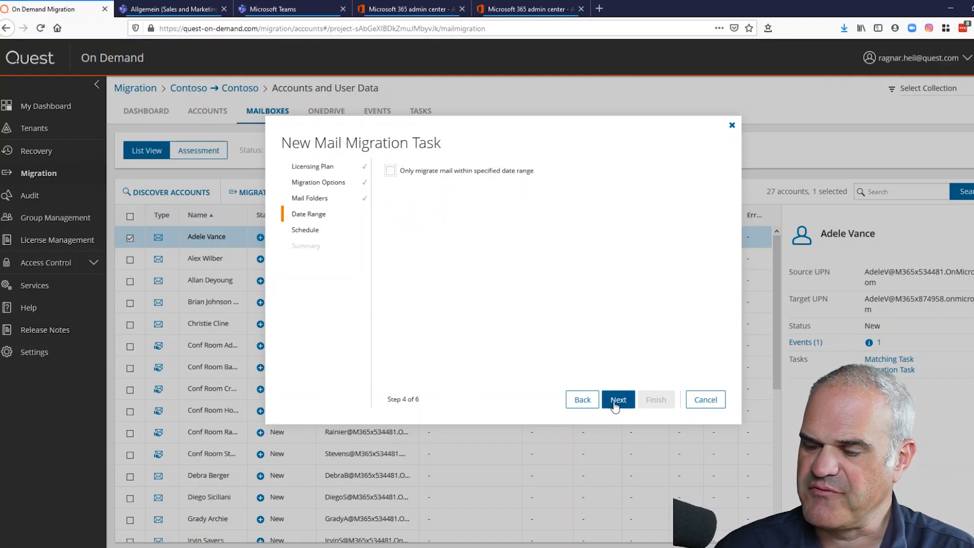
left_click(619, 404)
left_click(621, 402)
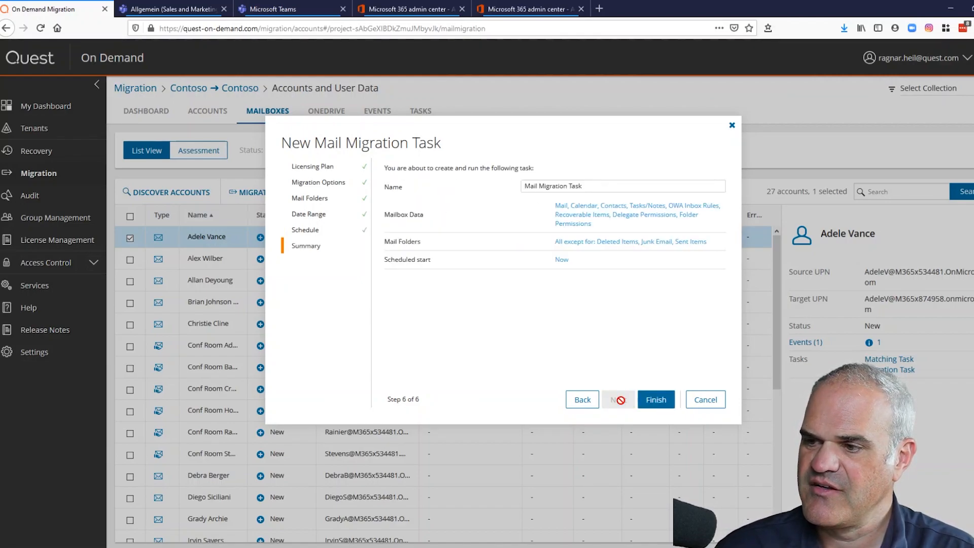
left_click(656, 401)
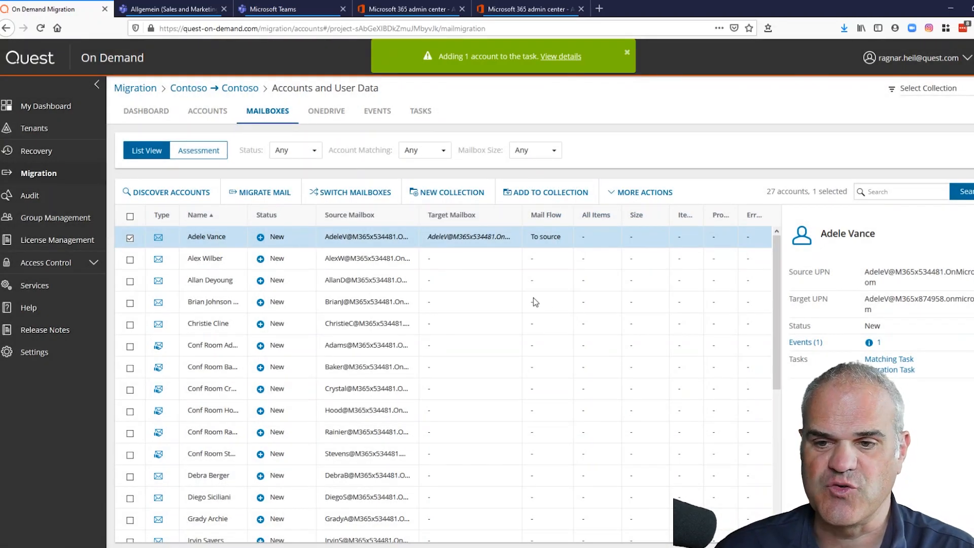
left_click(561, 58)
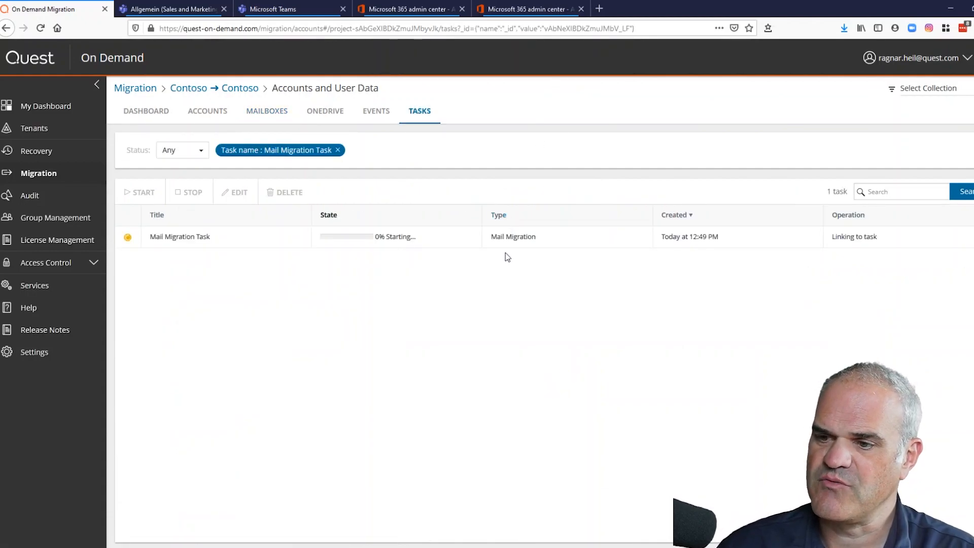
- Check the Mail Migration Task's progress, then view the target tenant's active users
left_click(129, 239)
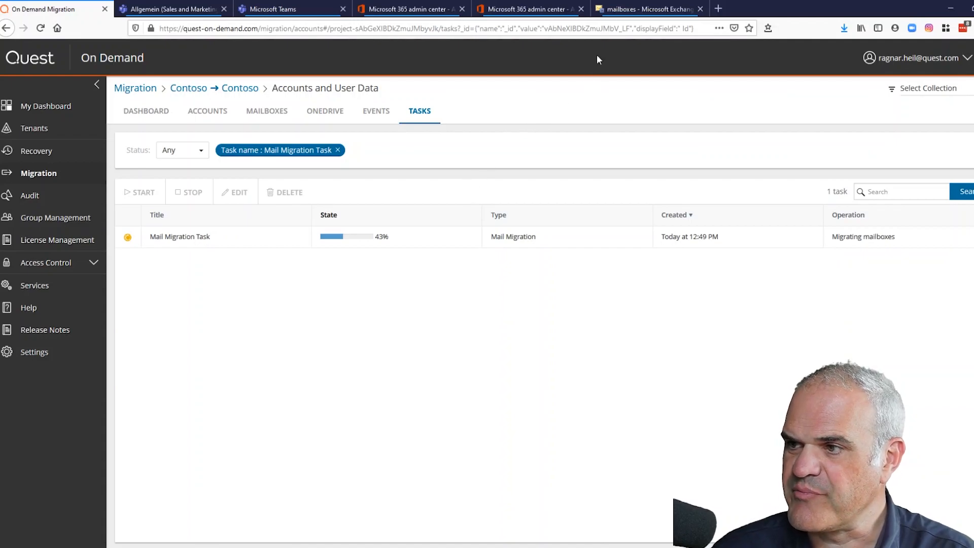
left_click(539, 10)
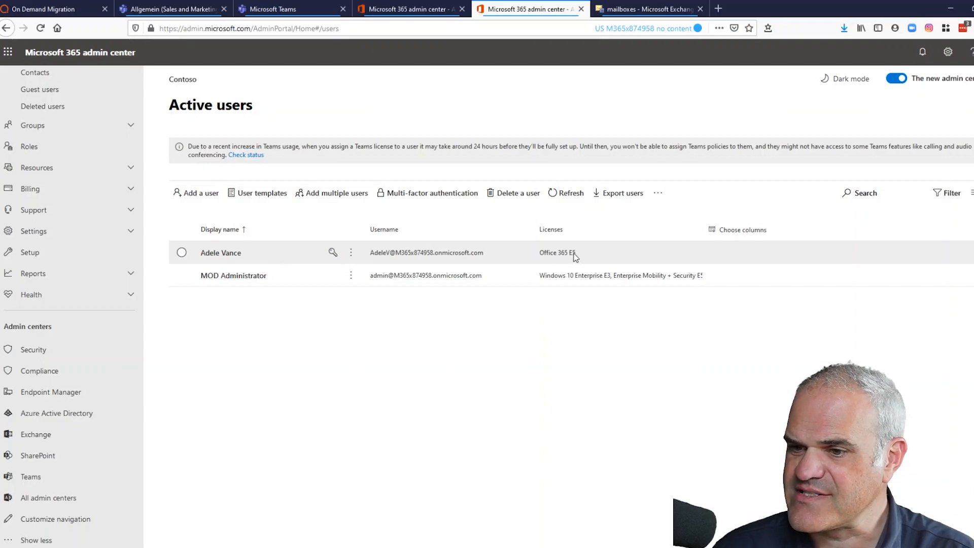
- Confirm the mailbox in Exchange admin center, then return to Quest and show the OneDrive accounts
left_click(638, 11)
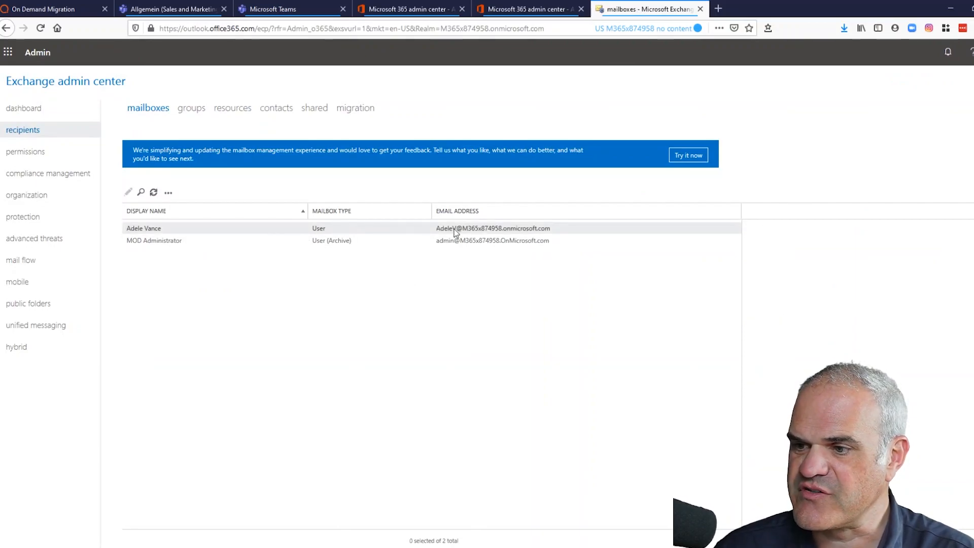
left_click(83, 9)
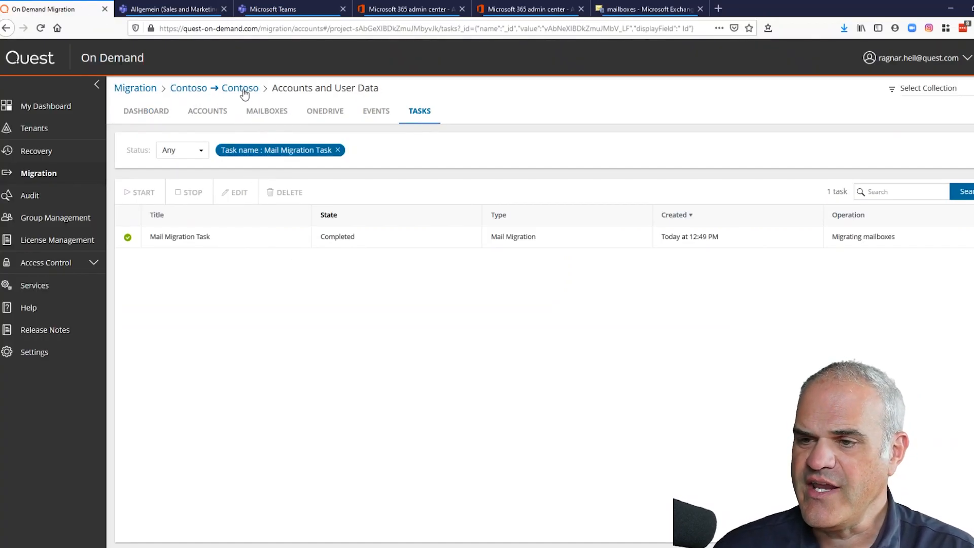
left_click(325, 112)
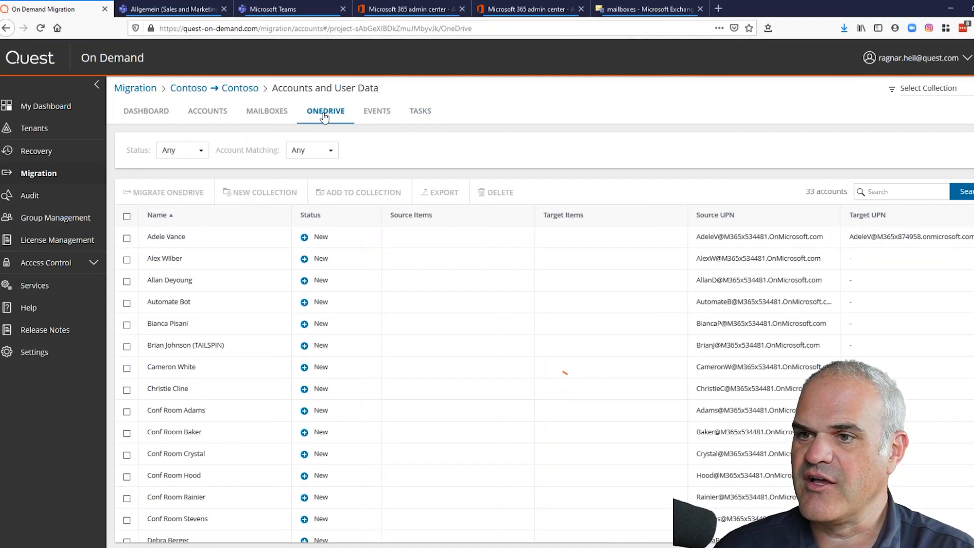
- Select the first OneDrive account row, the one already mapped to a target UPN
left_click(127, 239)
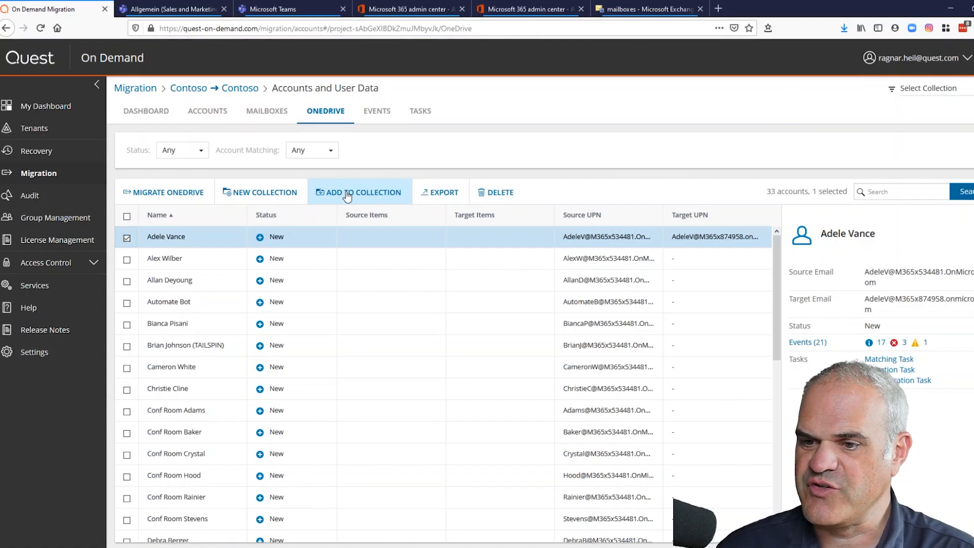
- Start a OneDrive migration of latest versions only, with sharing permissions for all content
left_click(188, 196)
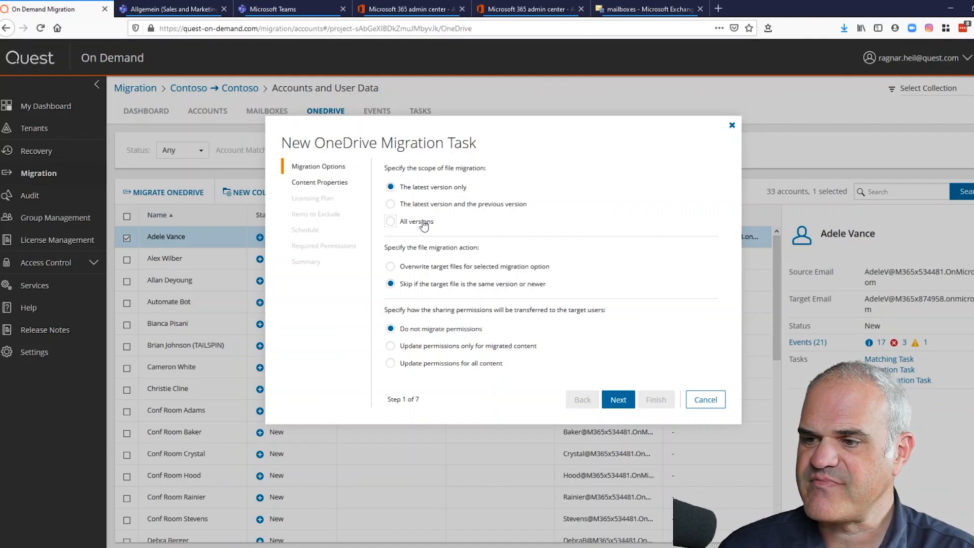
left_click(424, 223)
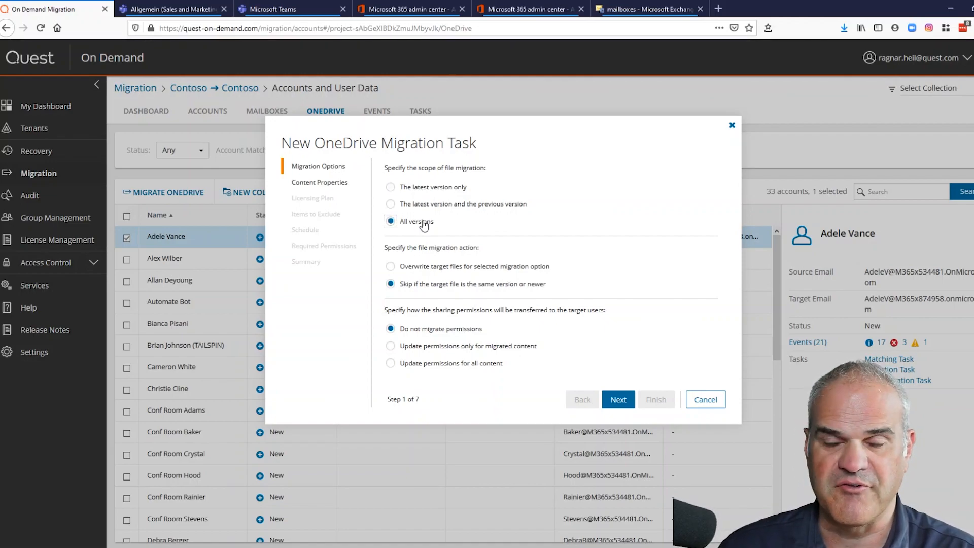
left_click(431, 187)
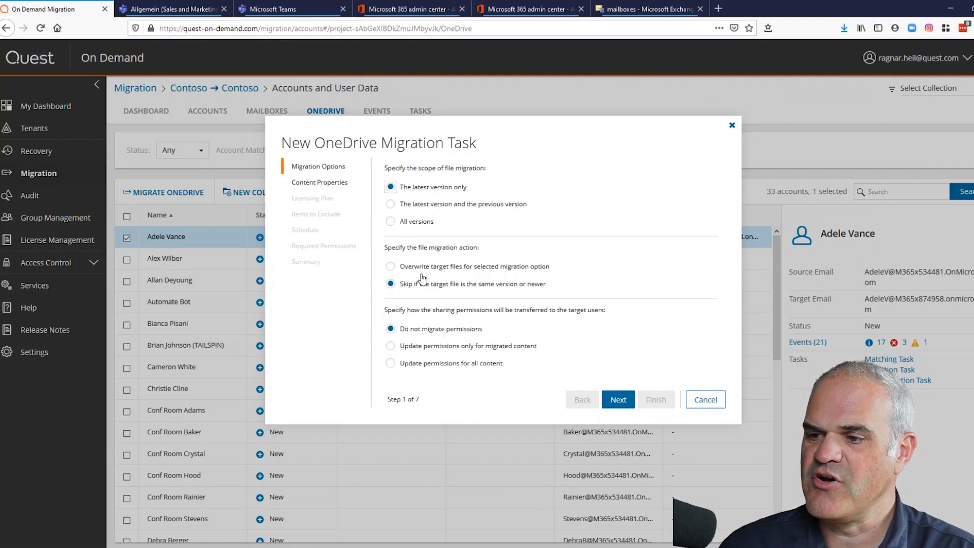
left_click(443, 365)
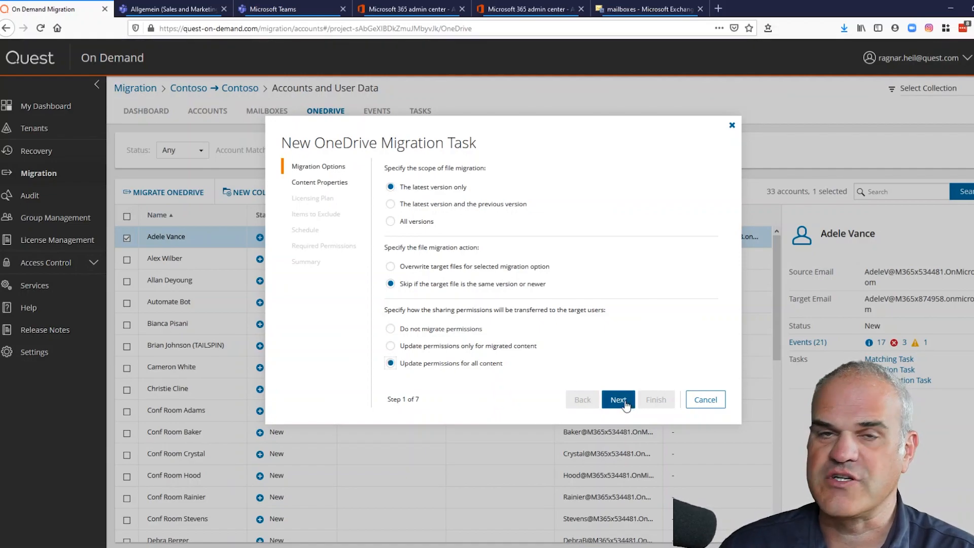
left_click(619, 400)
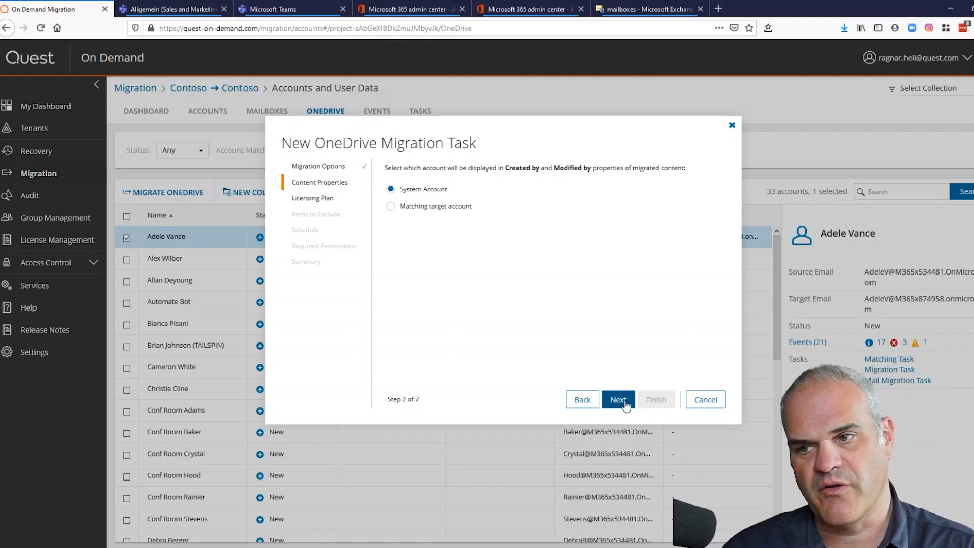
- Assign Office 365 Enterprise E5 as the OneDrive licensing plan
left_click(618, 400)
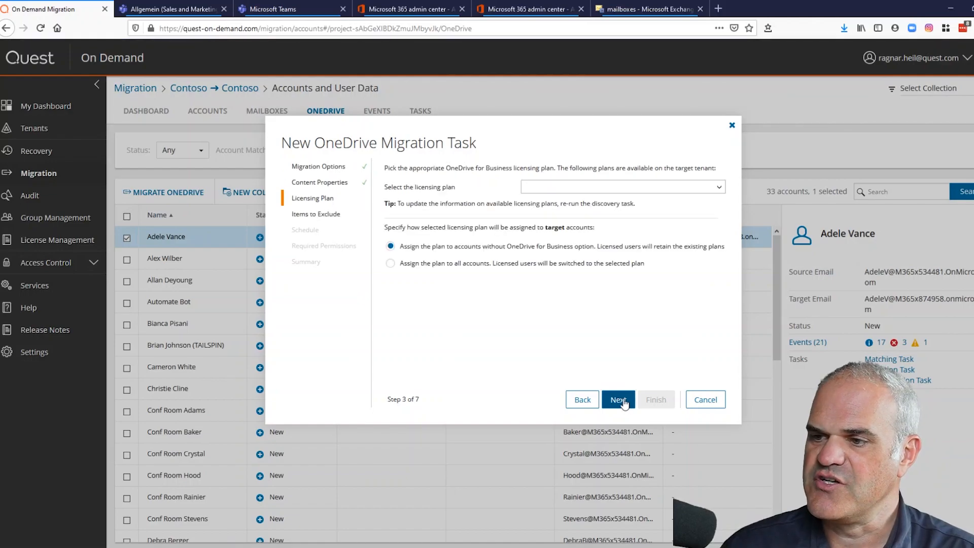
left_click(623, 189)
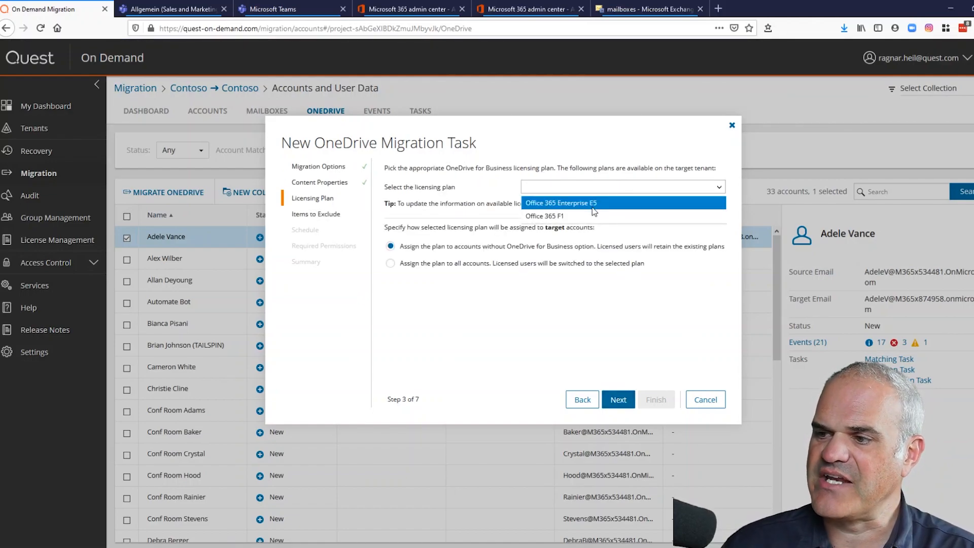
left_click(593, 202)
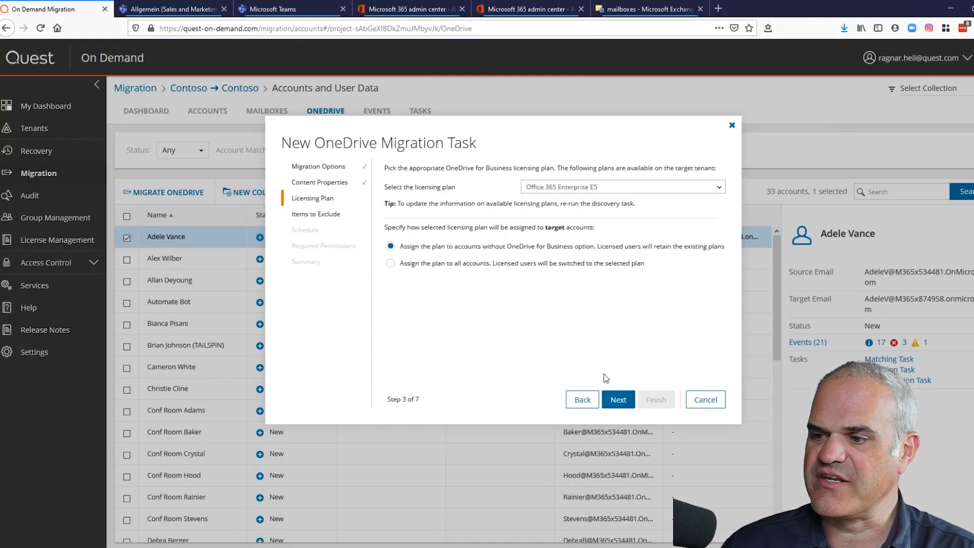
left_click(618, 401)
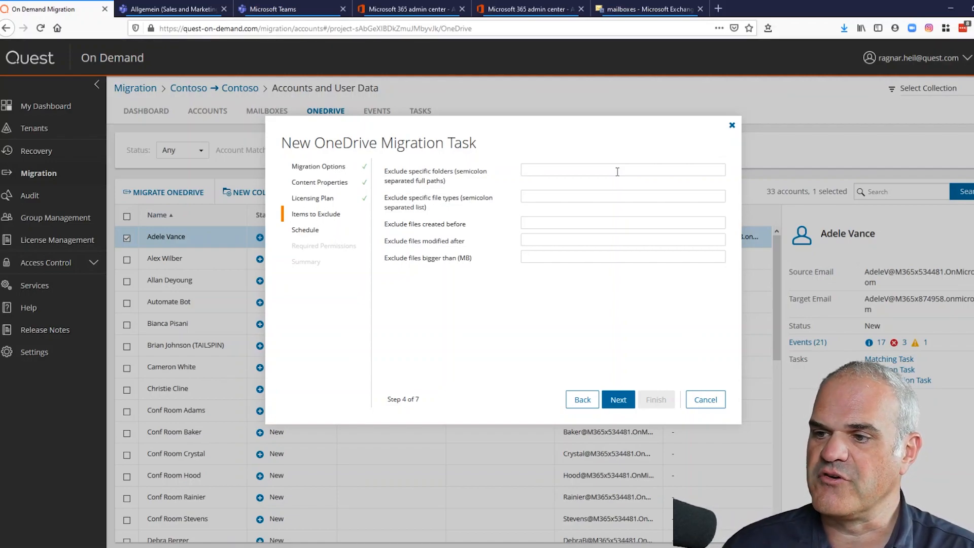
- Set a 50000 MB maximum file size and an initial modified-after date of Jun 01, 2014
left_click(555, 257)
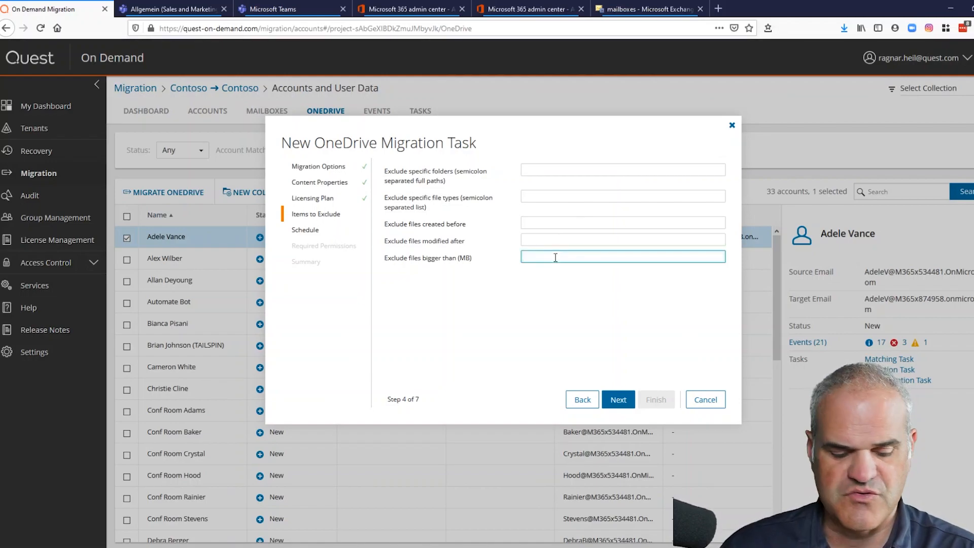
type("50")
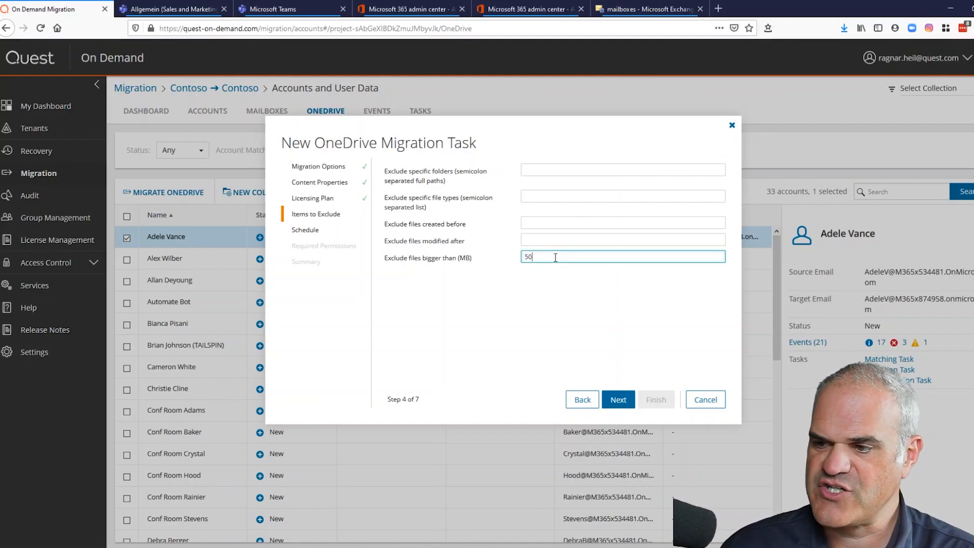
type("000")
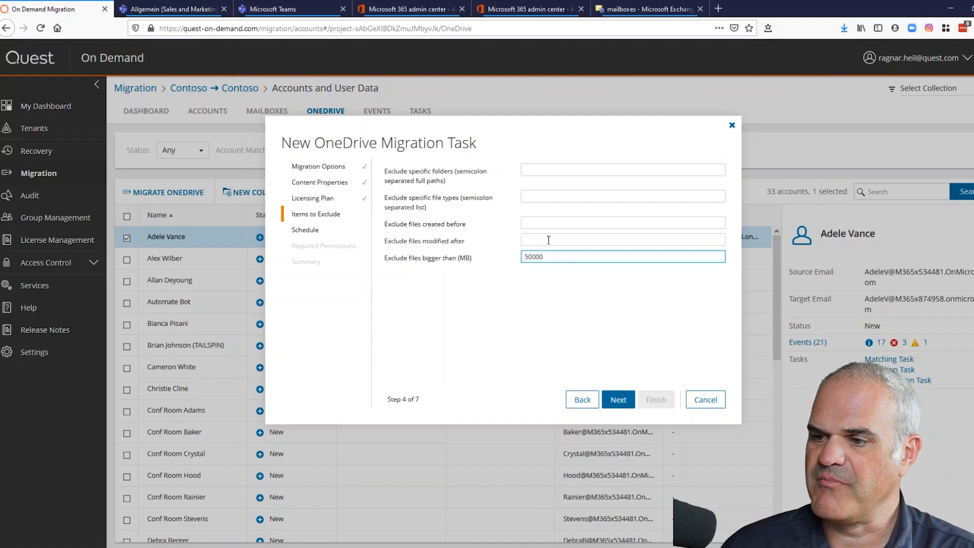
left_click(548, 240)
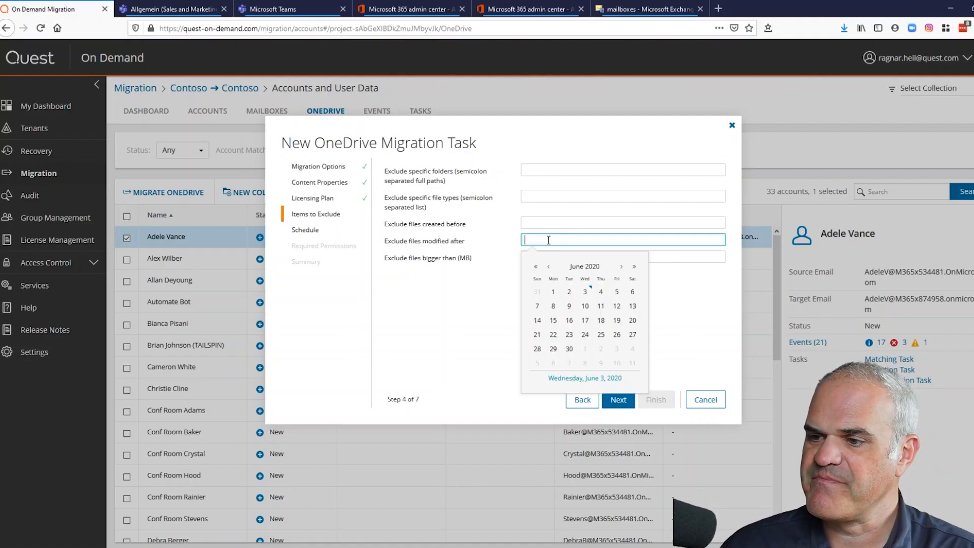
left_click(537, 267)
left_click(537, 268)
left_click(537, 268)
left_click(536, 268)
left_click(537, 267)
left_click(536, 267)
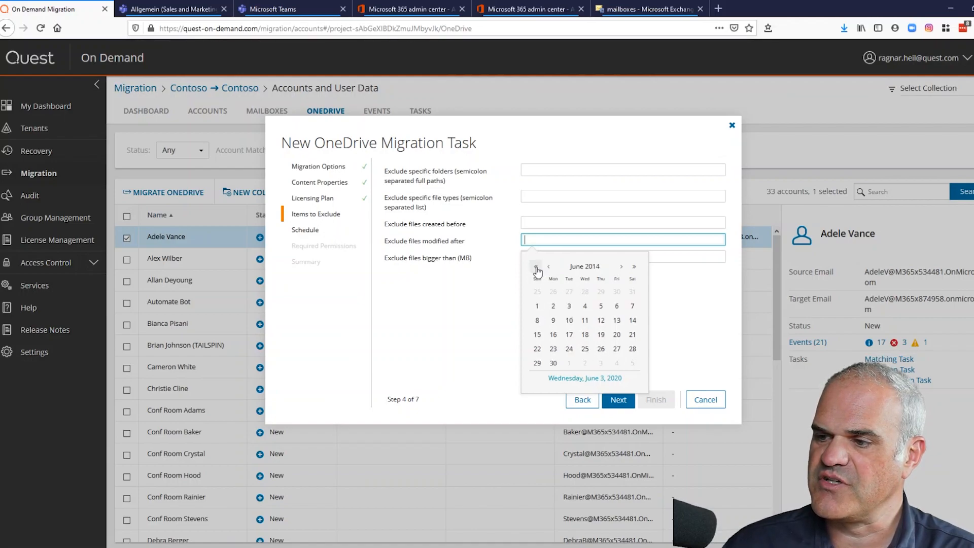
left_click(539, 305)
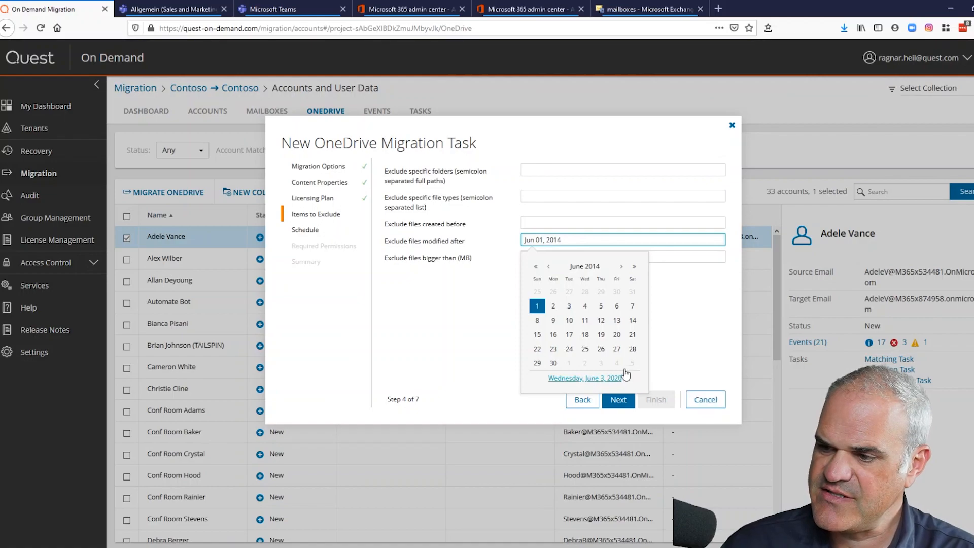
left_click(703, 314)
- Set the created-before date to Jun 01, 2015 and modified-after to Jun 03, 2020
left_click(533, 223)
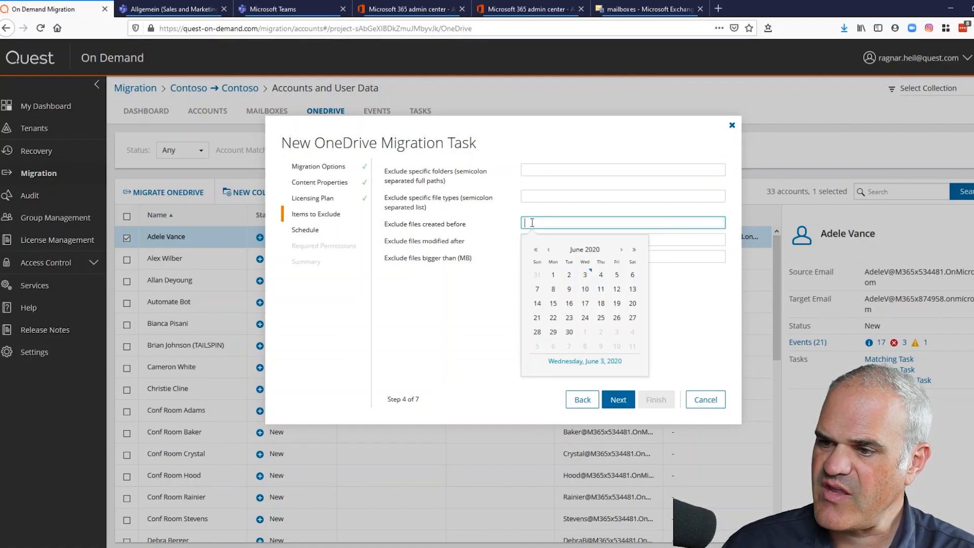
left_click(536, 249)
left_click(536, 249)
left_click(536, 250)
left_click(536, 250)
left_click(536, 250)
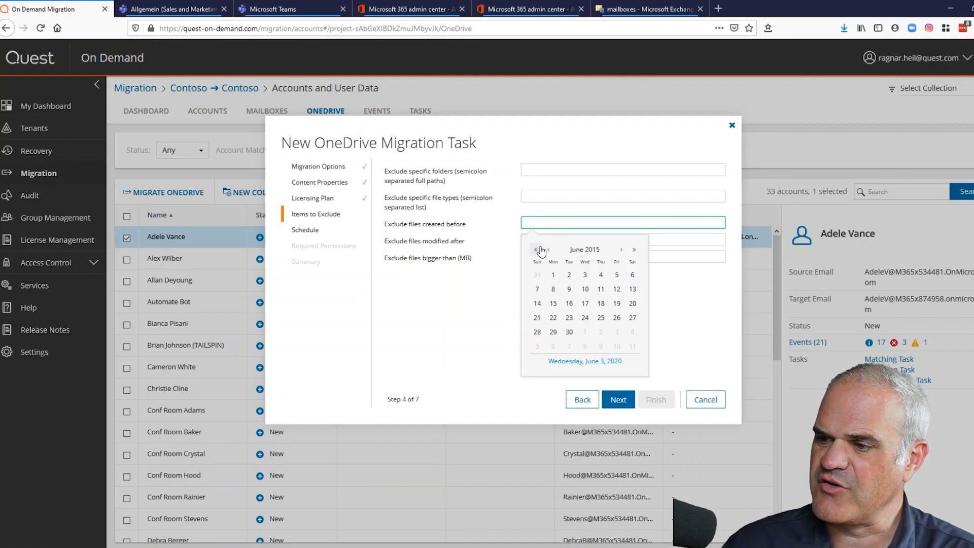
left_click(554, 275)
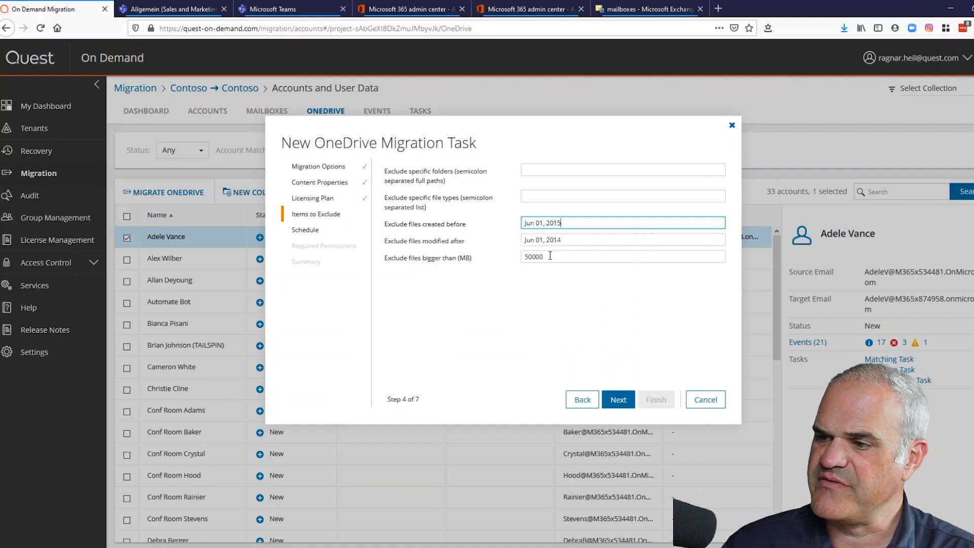
left_click(561, 240)
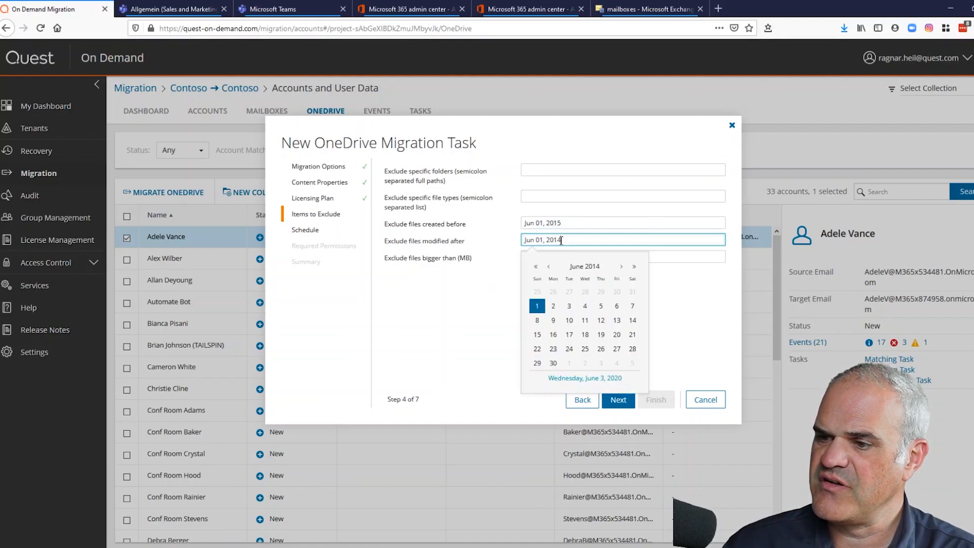
left_click(633, 268)
left_click(634, 267)
left_click(634, 267)
left_click(633, 267)
left_click(634, 268)
left_click(634, 267)
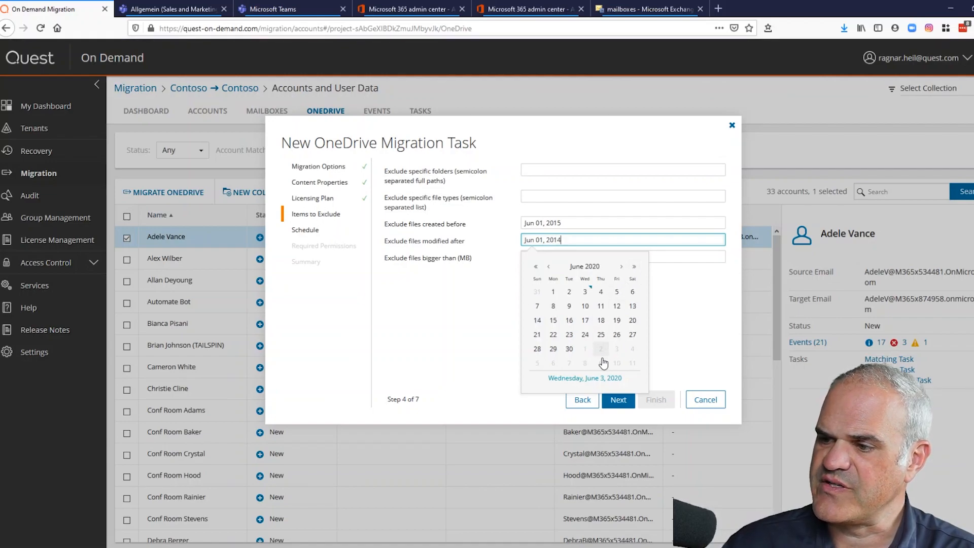
left_click(585, 292)
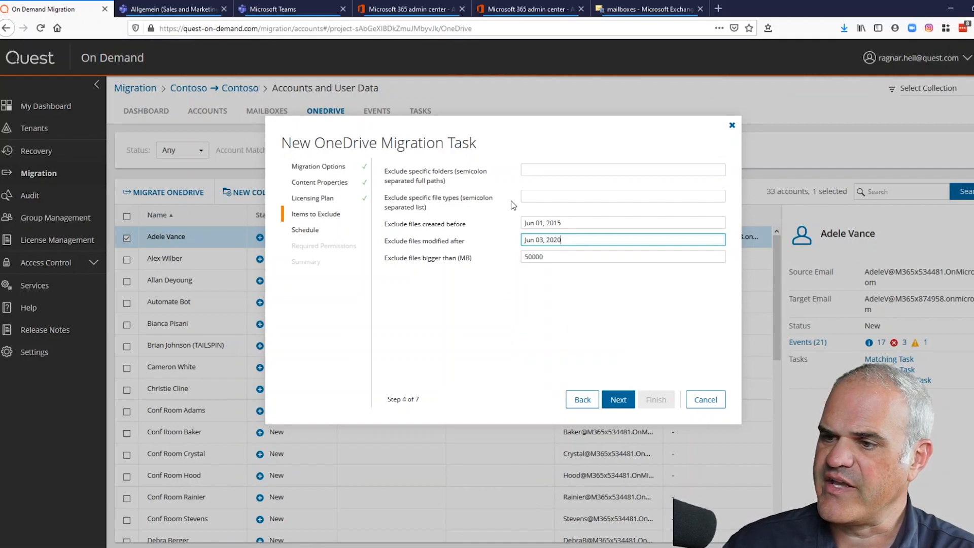
- Exclude *.iso files, keep Run now, and create the OneDrive migration task
left_click(533, 197)
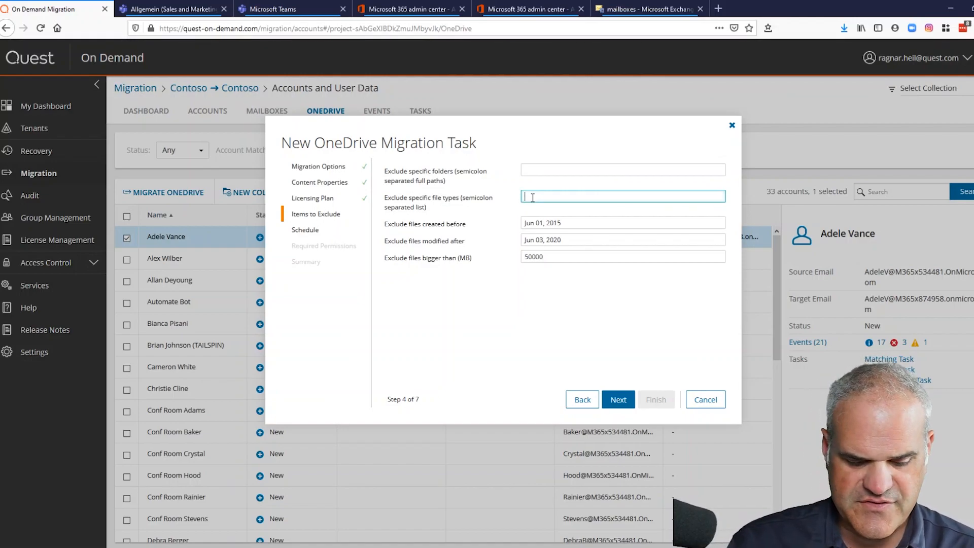
type("*.iso")
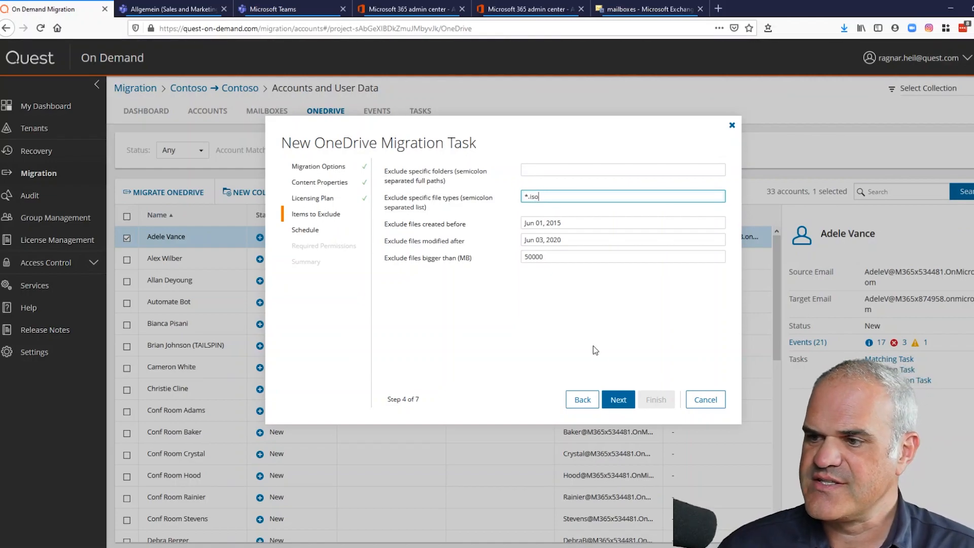
left_click(618, 400)
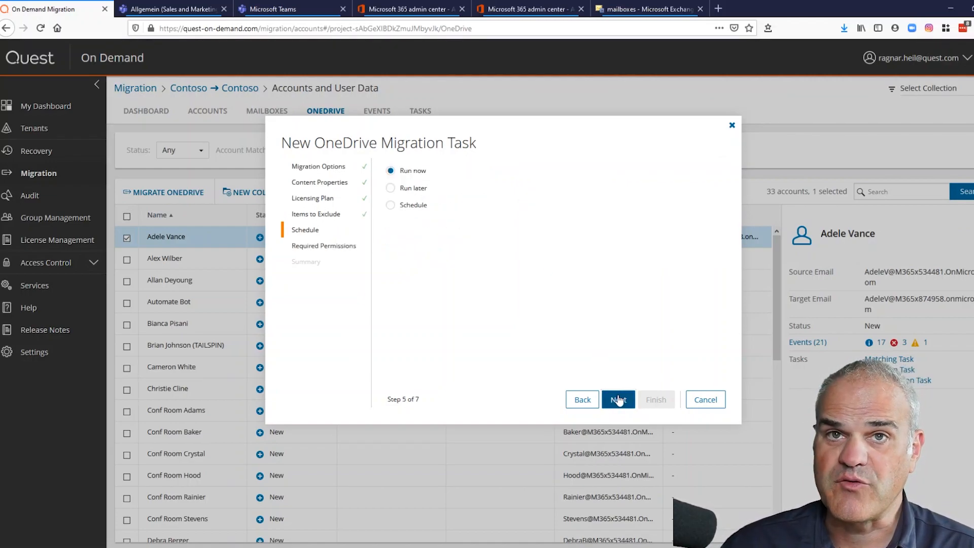
left_click(618, 400)
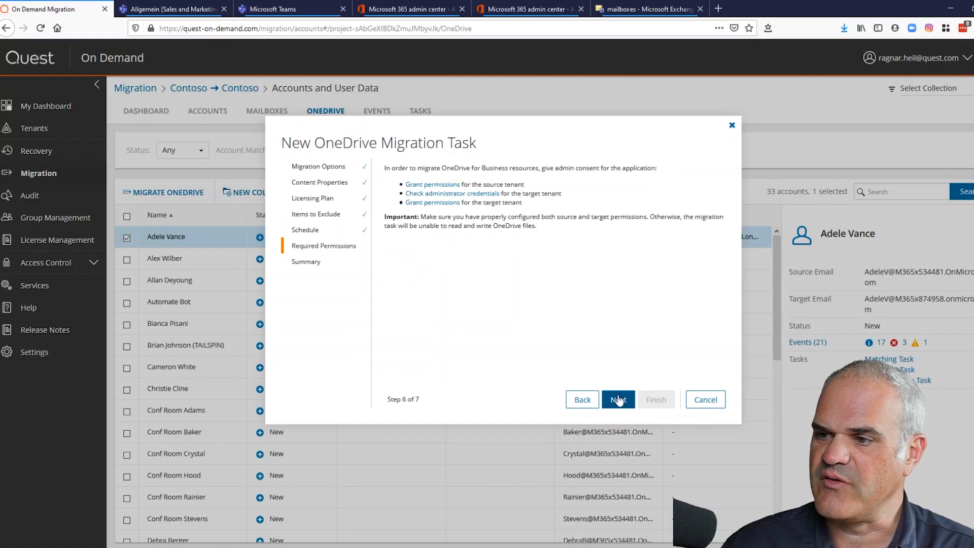
left_click(619, 401)
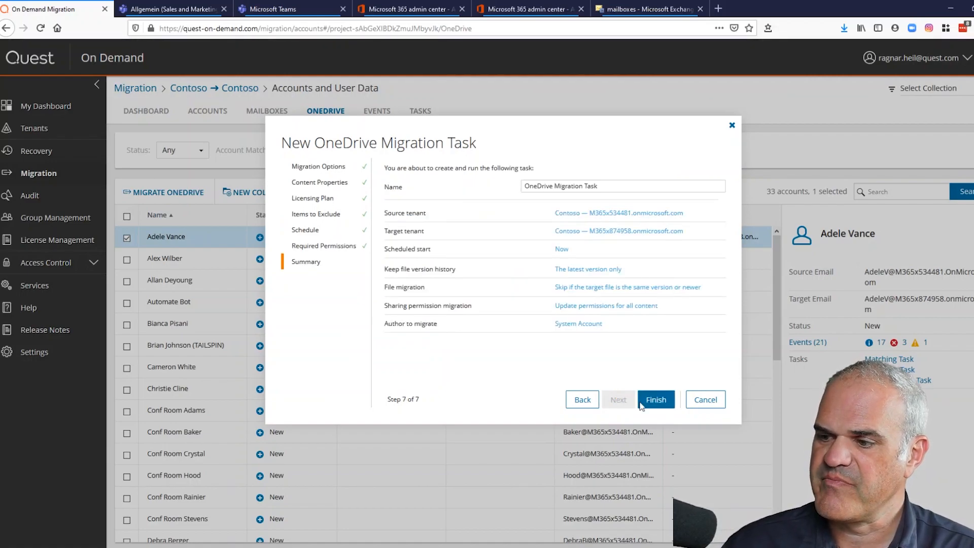
left_click(655, 400)
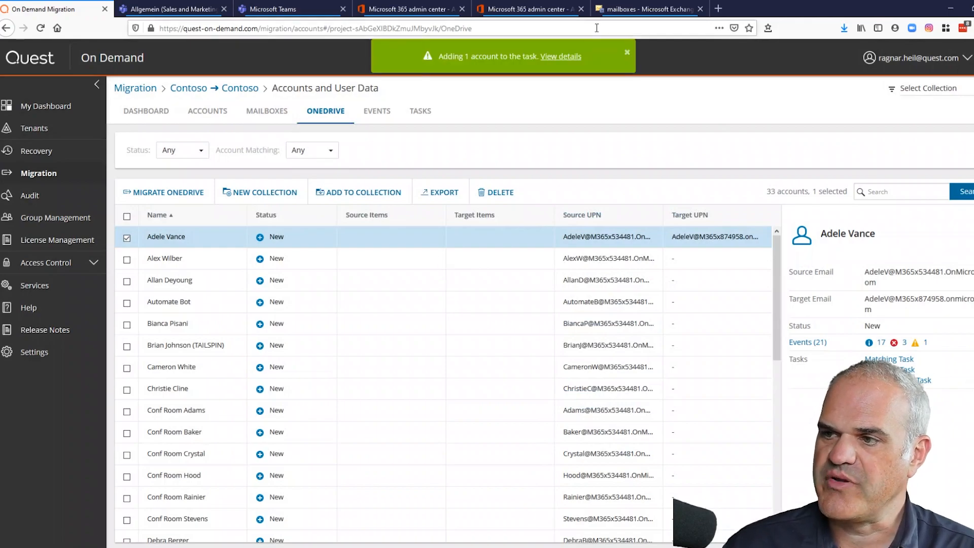
left_click(566, 57)
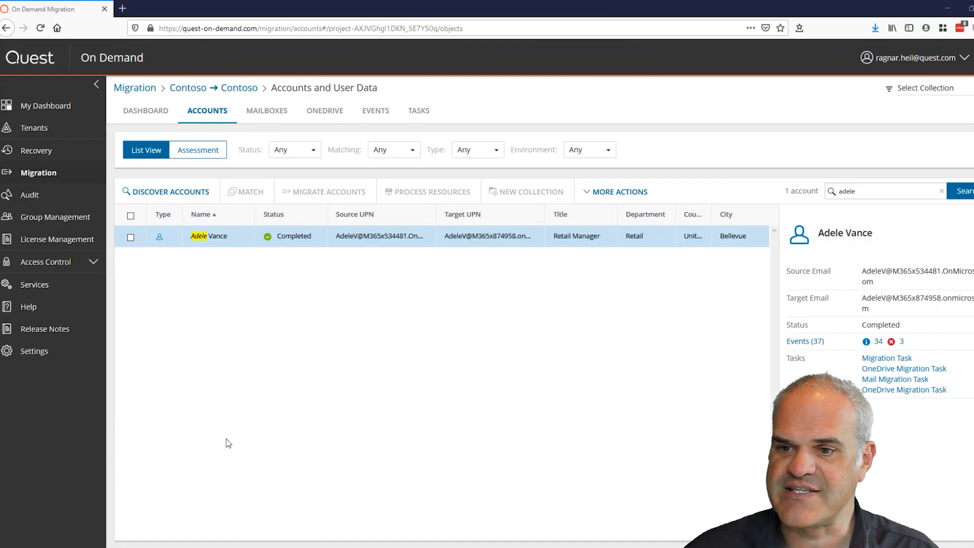
- Migrate the selected account to the default target domain, running now, and view the task
left_click(130, 238)
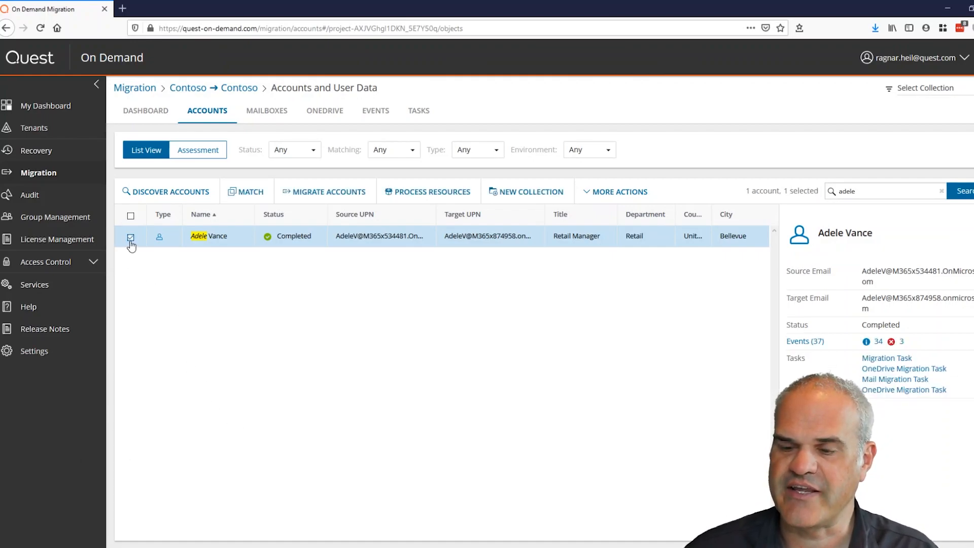
left_click(309, 198)
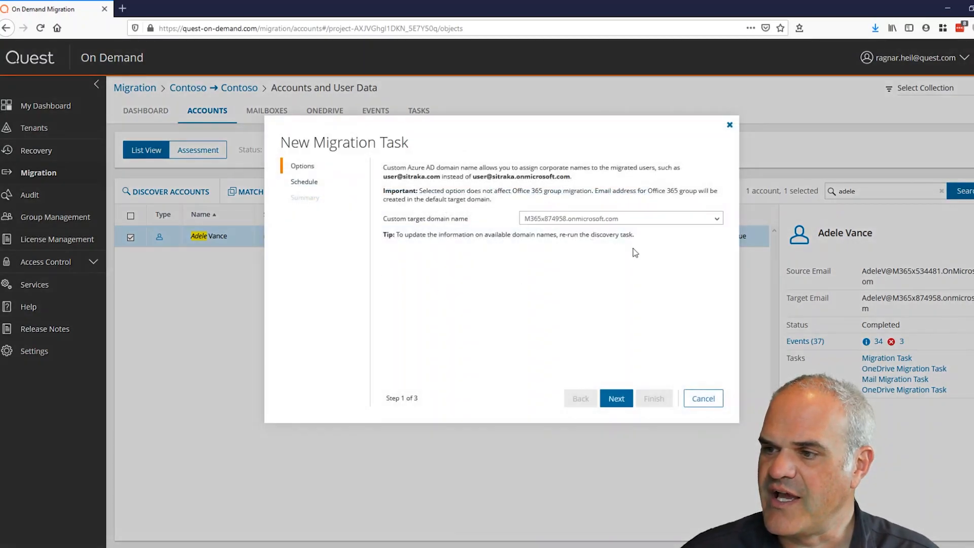
left_click(617, 400)
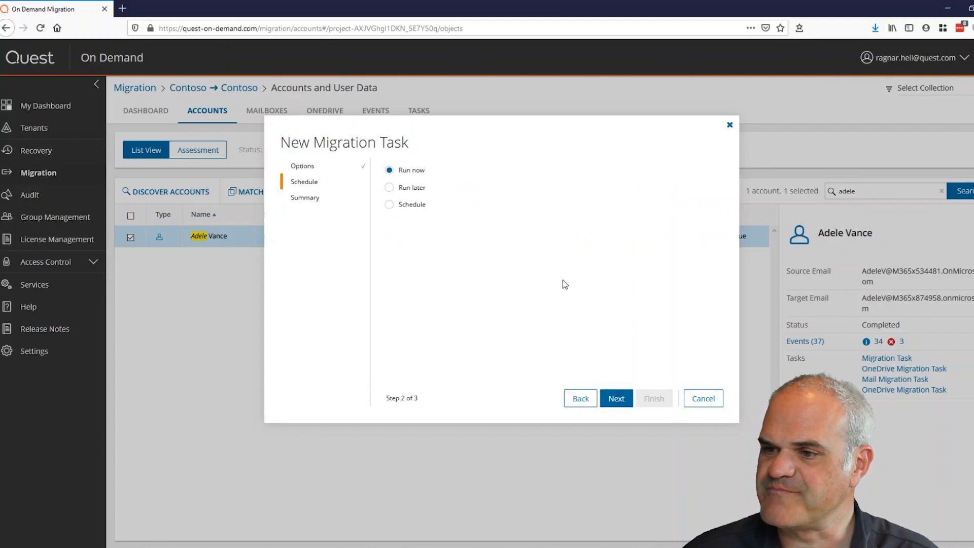
left_click(614, 402)
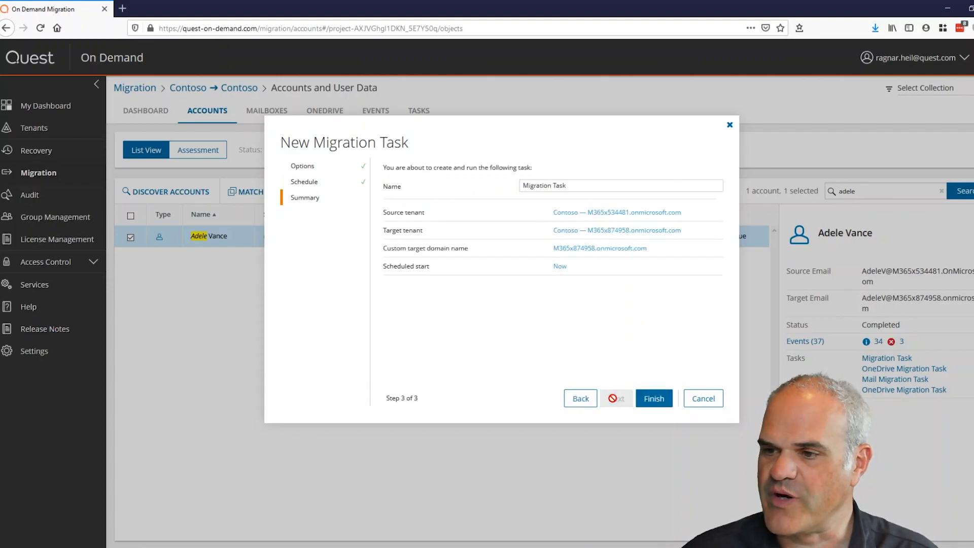
left_click(652, 399)
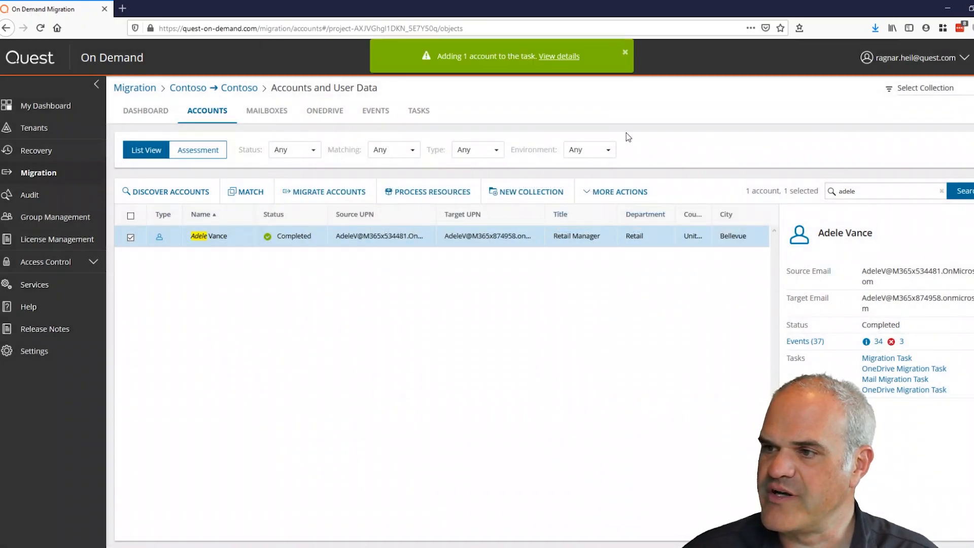
left_click(558, 57)
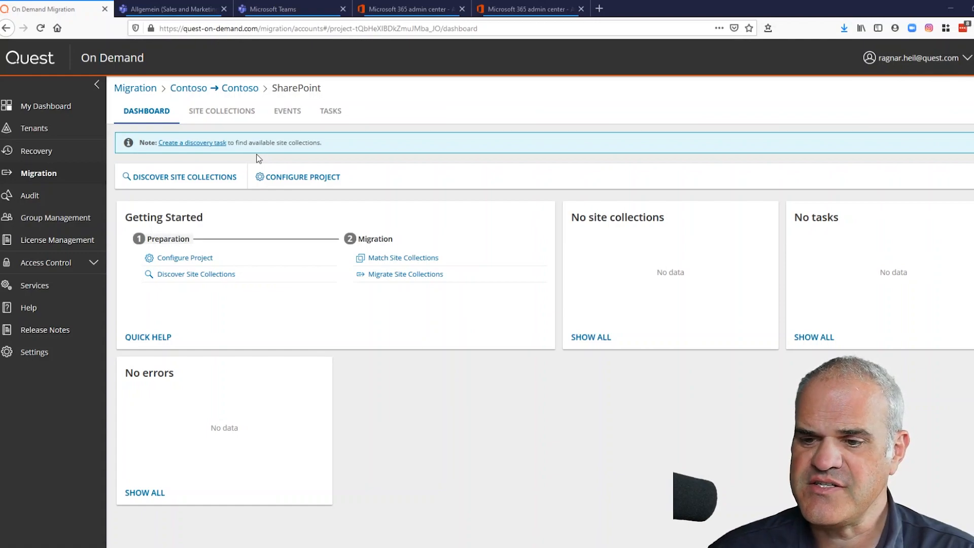
- Run a SharePoint site collection discovery task and list the 10 discovered site collections
left_click(212, 145)
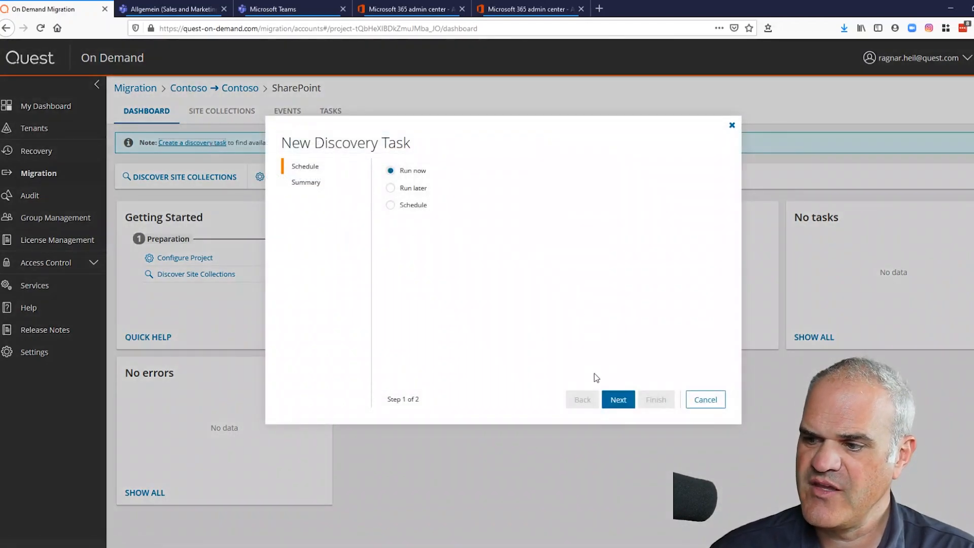
left_click(610, 399)
left_click(655, 399)
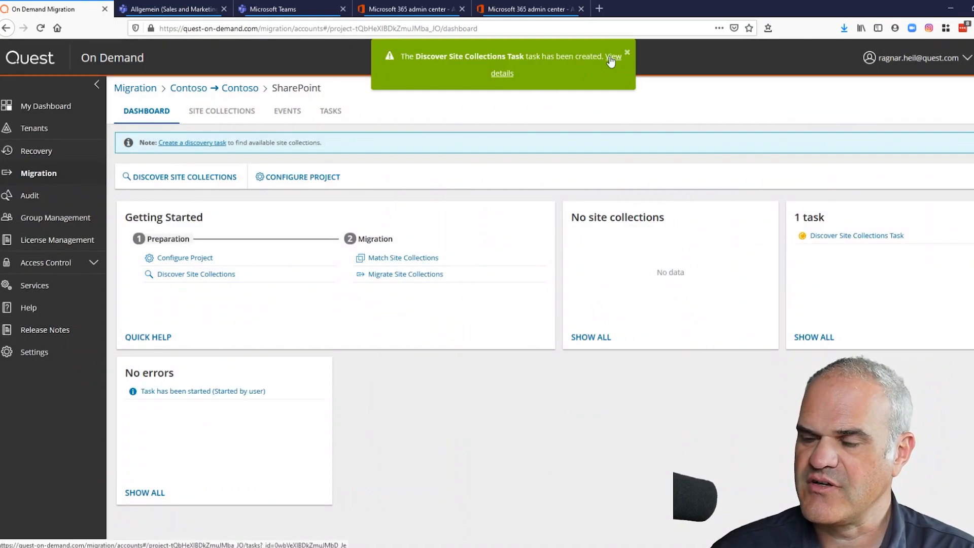
left_click(611, 58)
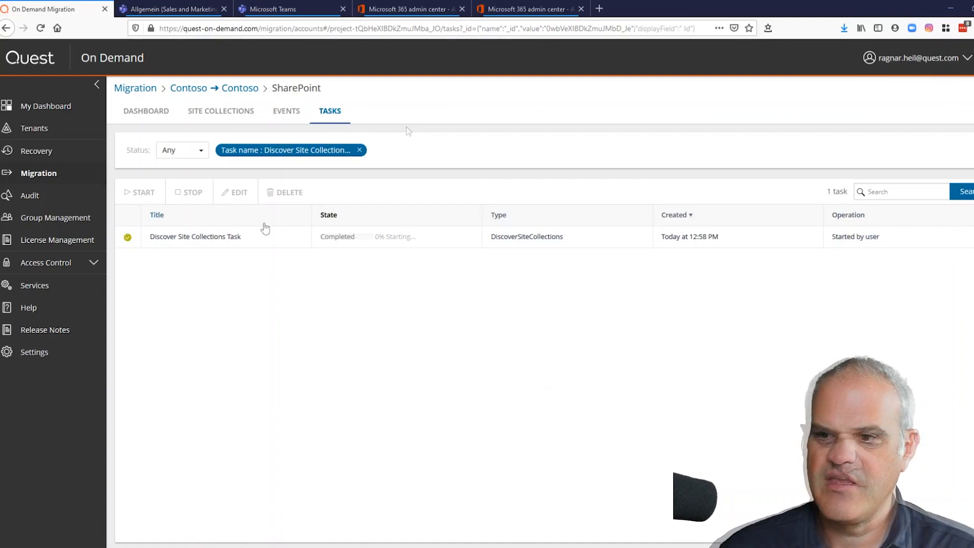
left_click(224, 114)
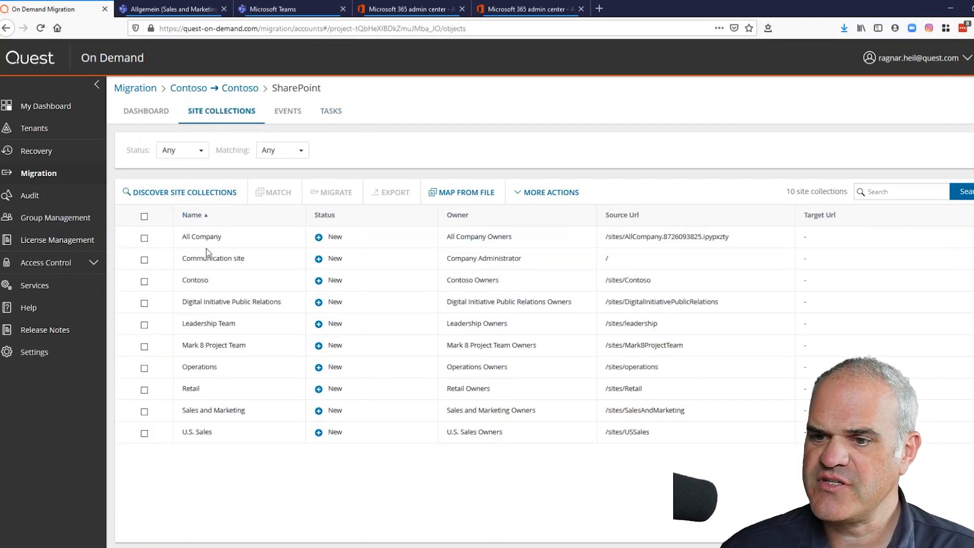
- Select Mark 8 Project Team, starting and then cancelling a matching task for it
left_click(144, 346)
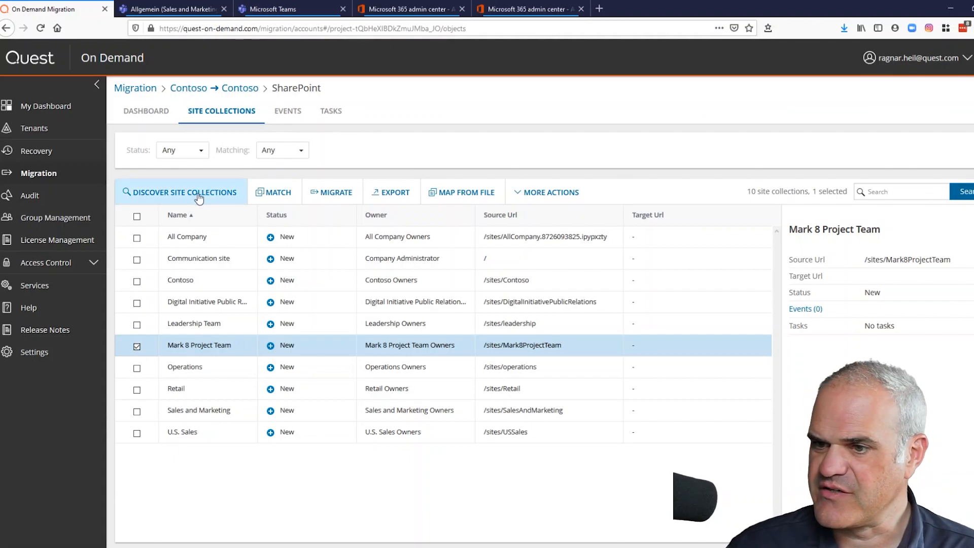
left_click(292, 203)
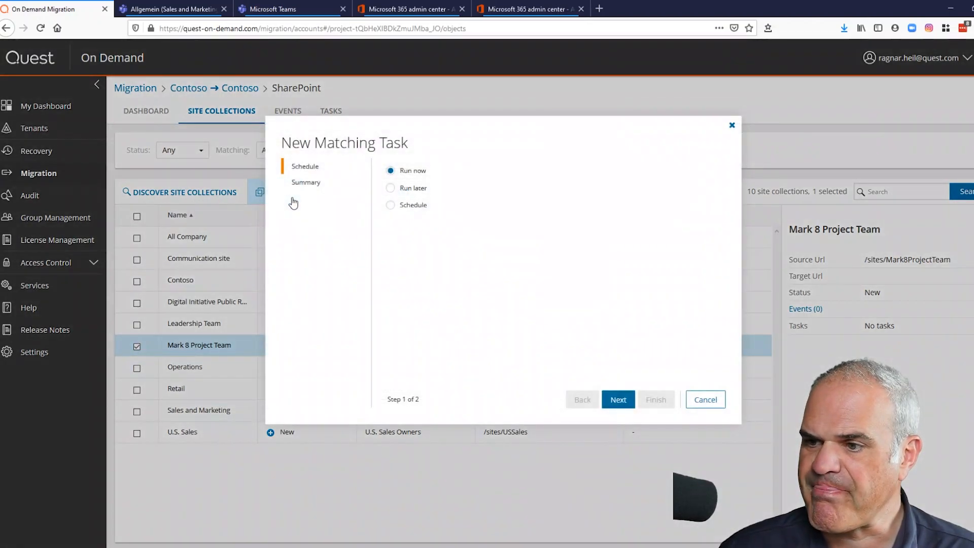
left_click(694, 401)
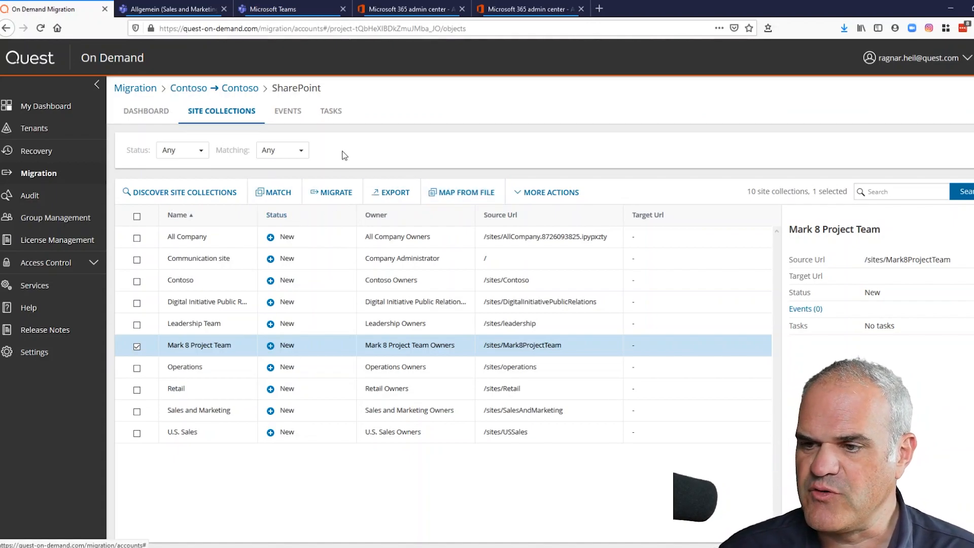
- Migrate the Mark 8 Project Team site collection, including site structure and content, running now
left_click(336, 200)
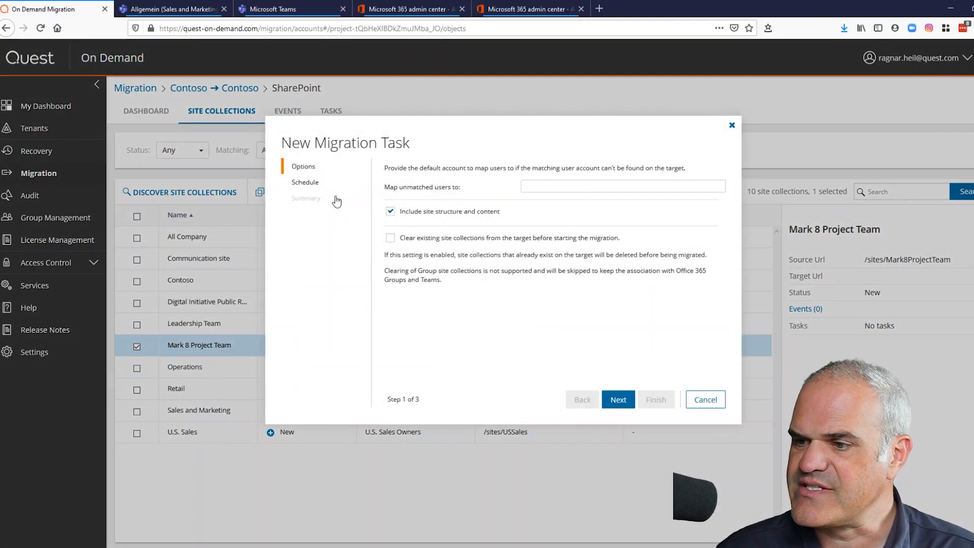
left_click(542, 188)
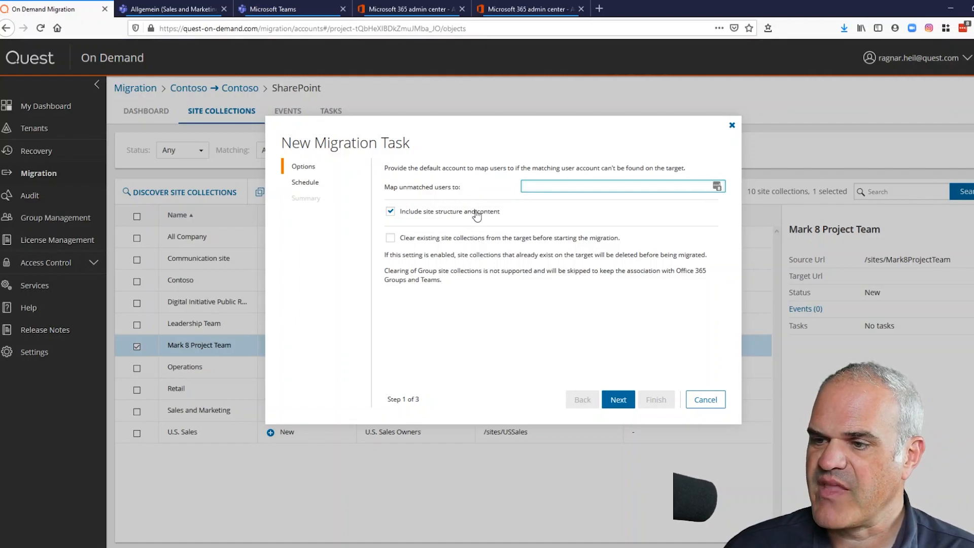
left_click(619, 401)
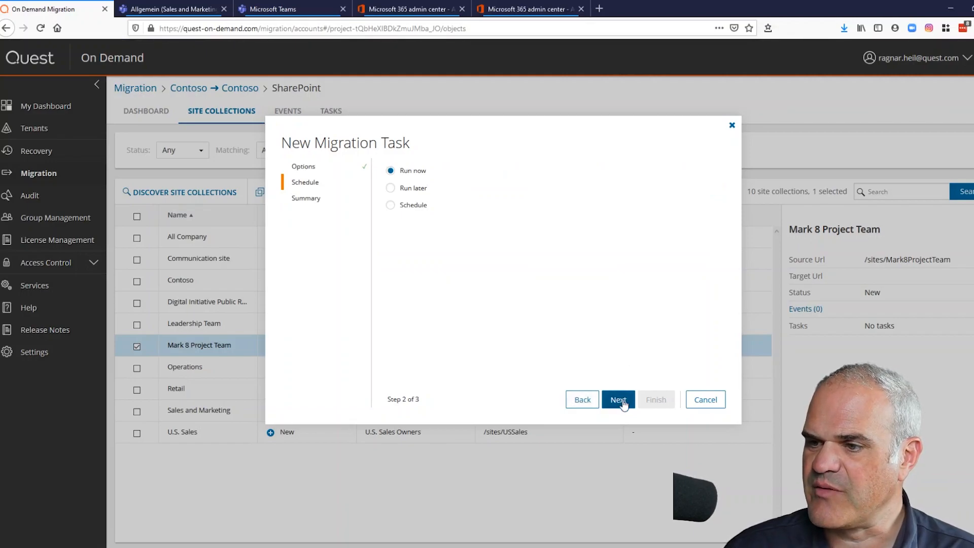
left_click(623, 404)
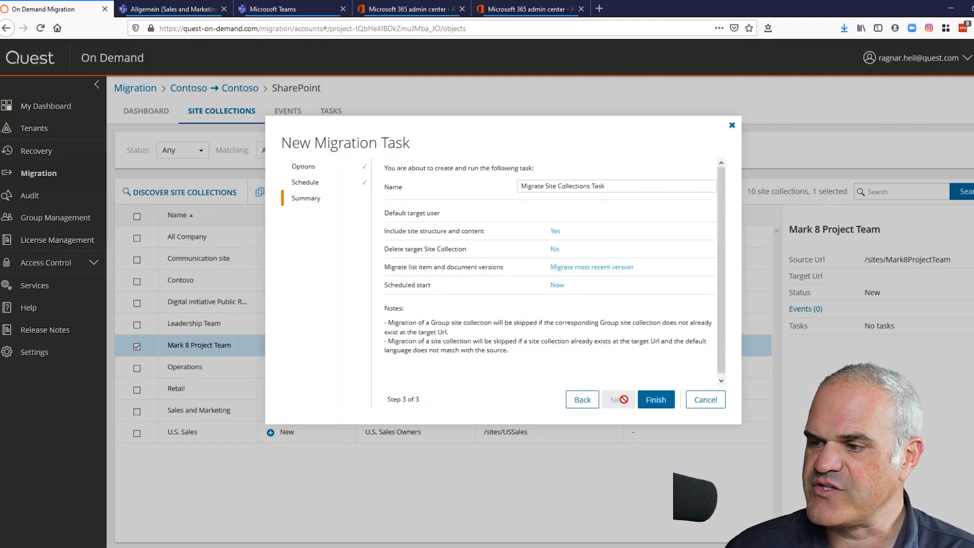
left_click(657, 403)
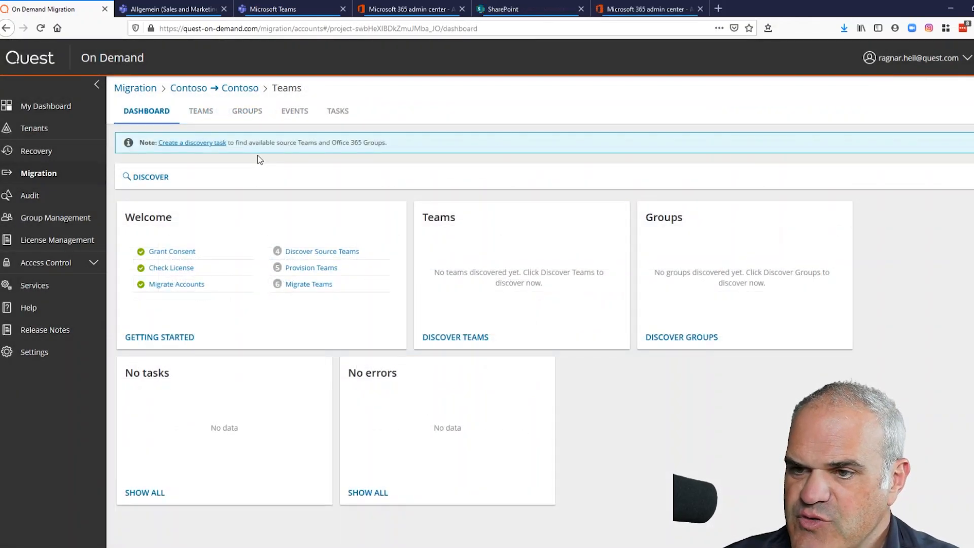
- Run a discovery of all Office 365 Groups and Teams now, then open its progress
left_click(214, 143)
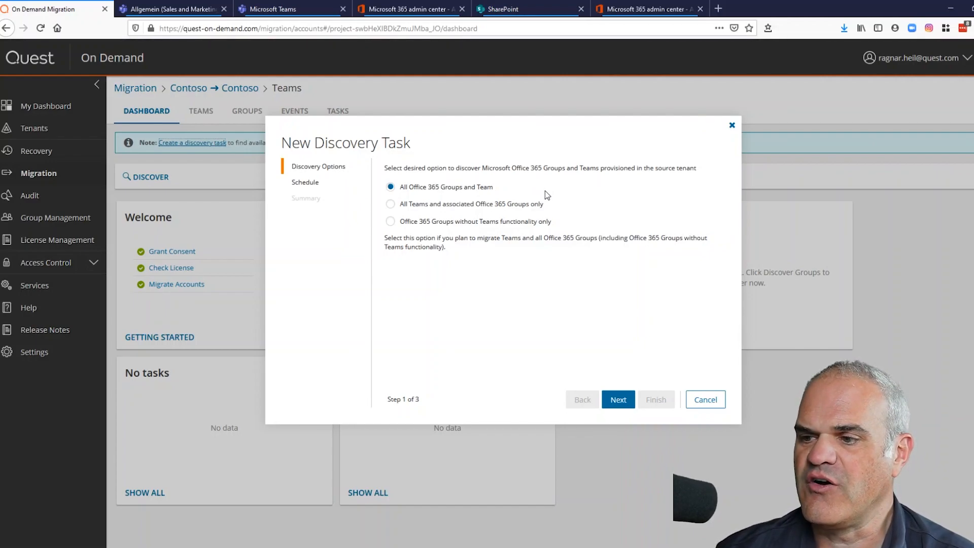
left_click(620, 403)
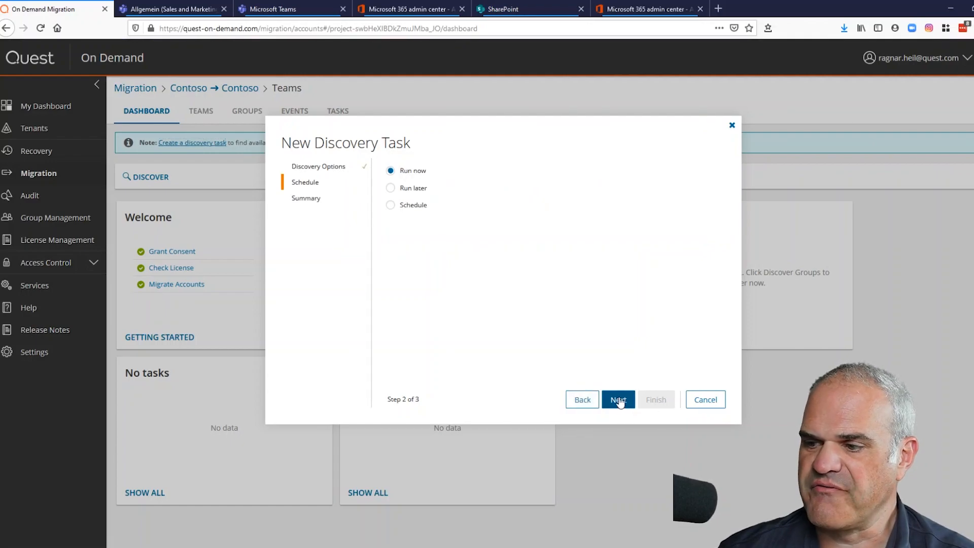
left_click(619, 400)
left_click(656, 400)
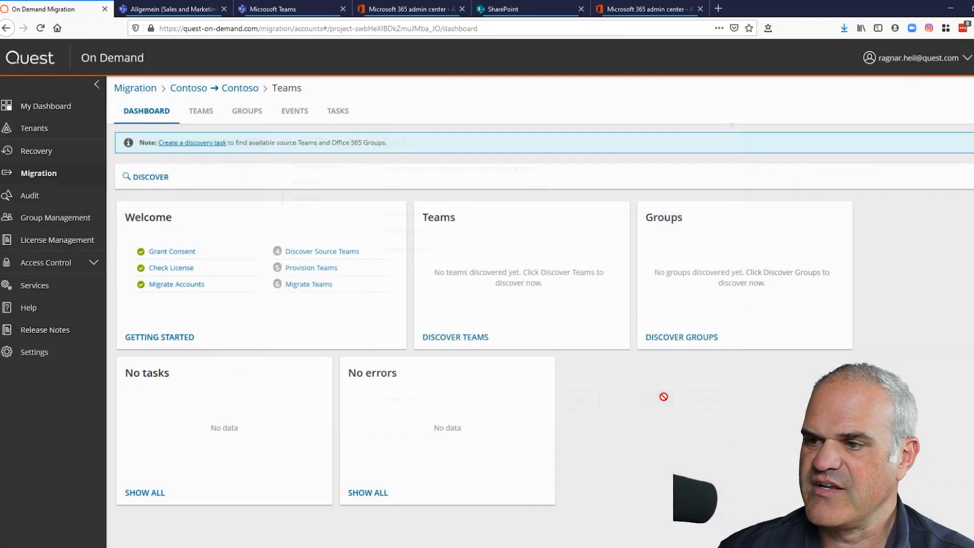
left_click(574, 57)
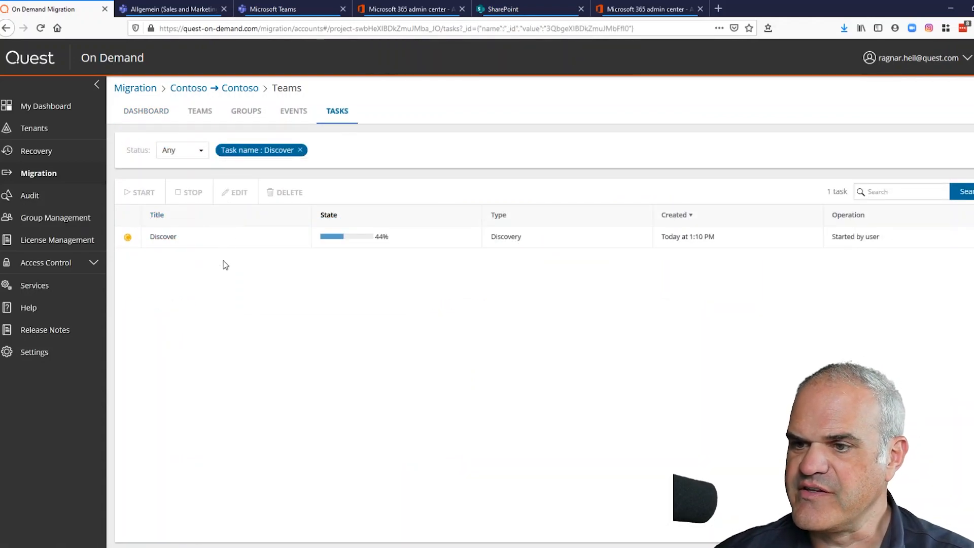
- Open the five discovered teams and tick Sales and Marketing for provisioning
left_click(206, 113)
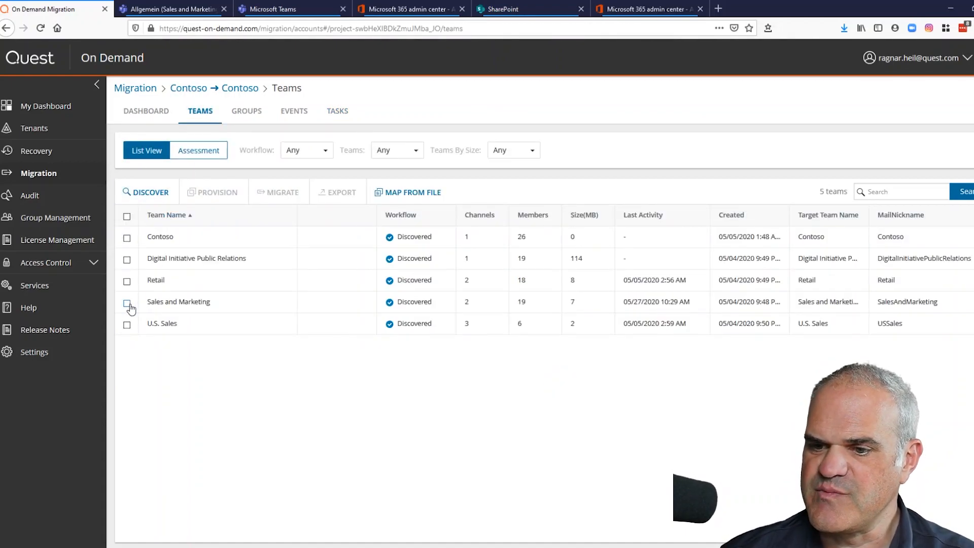
left_click(127, 305)
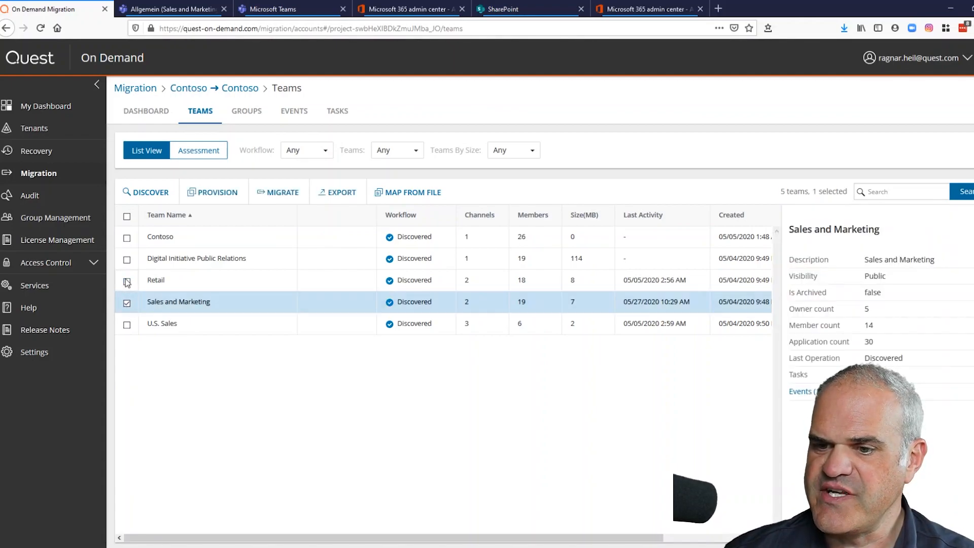
left_click(127, 282)
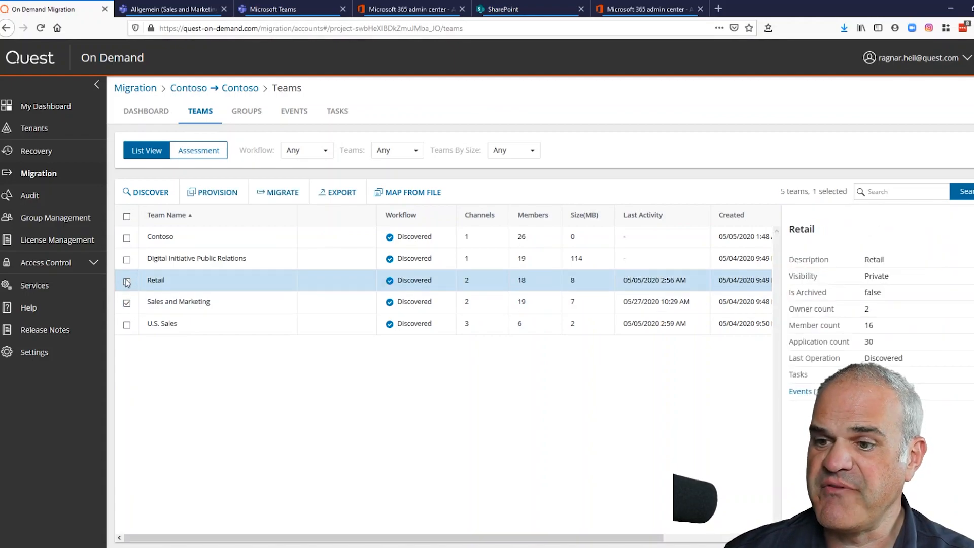
- Provision Sales and Marketing now, with 'Suppress automatic Group Welcome Message sending' unchecked
left_click(219, 193)
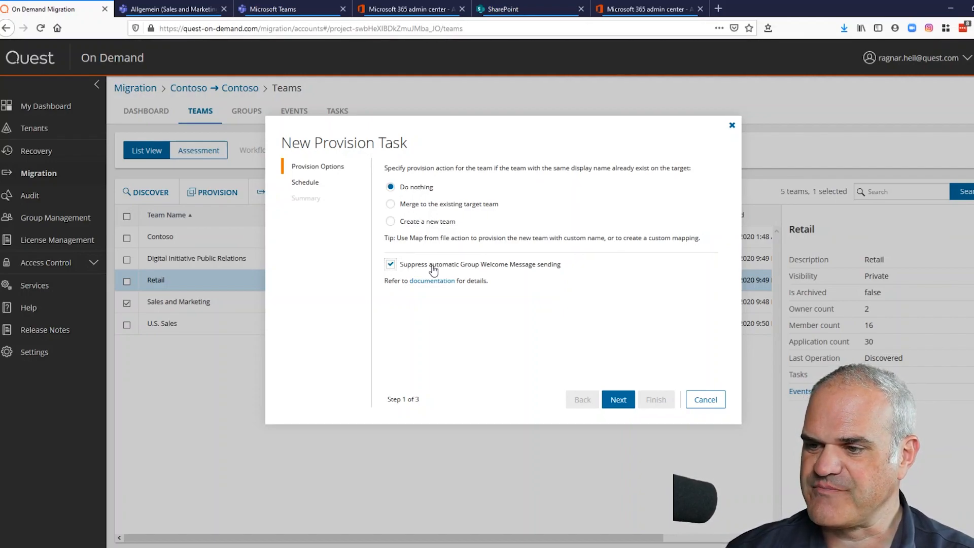
left_click(433, 269)
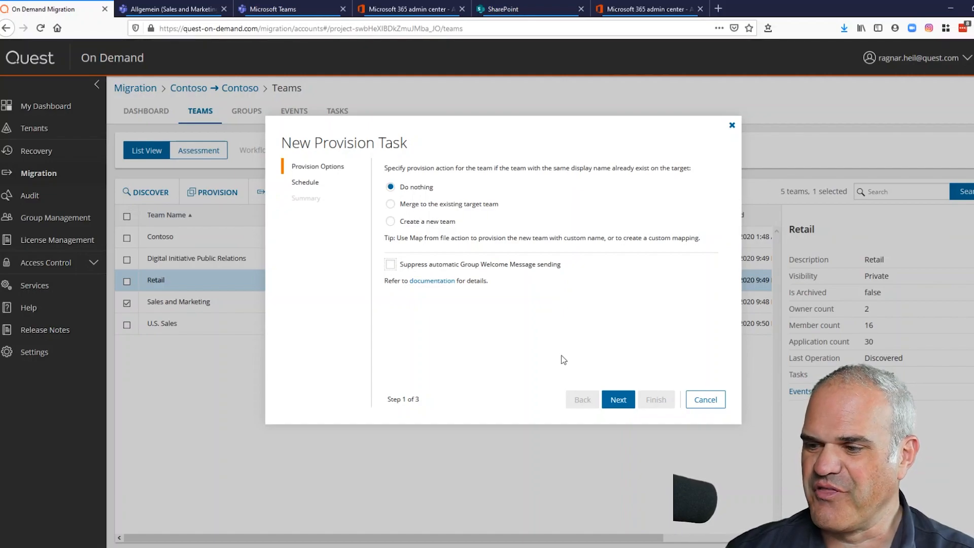
left_click(627, 403)
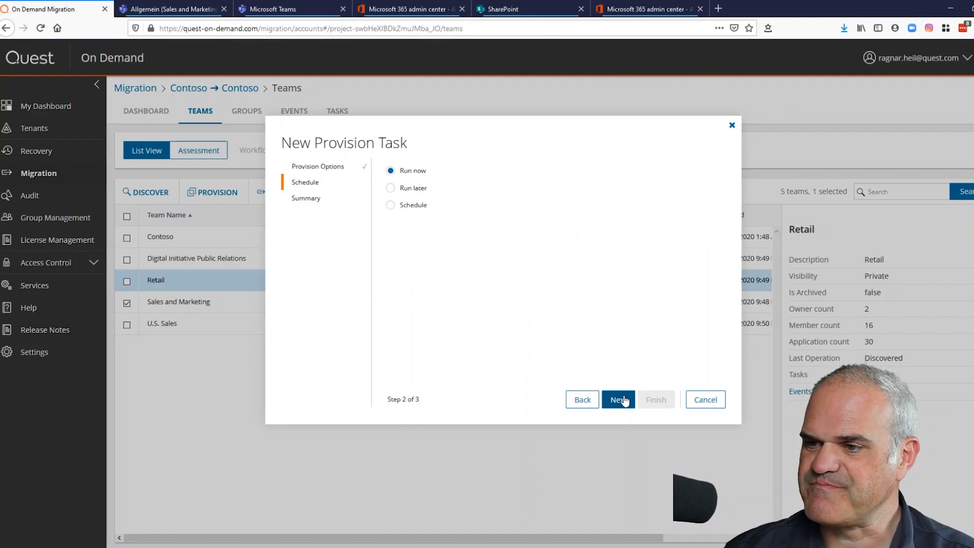
left_click(624, 400)
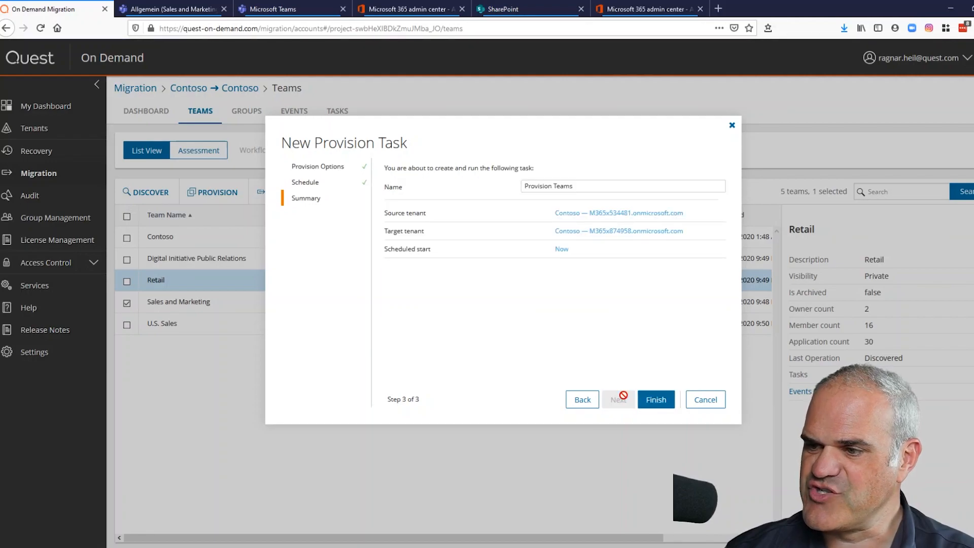
left_click(656, 401)
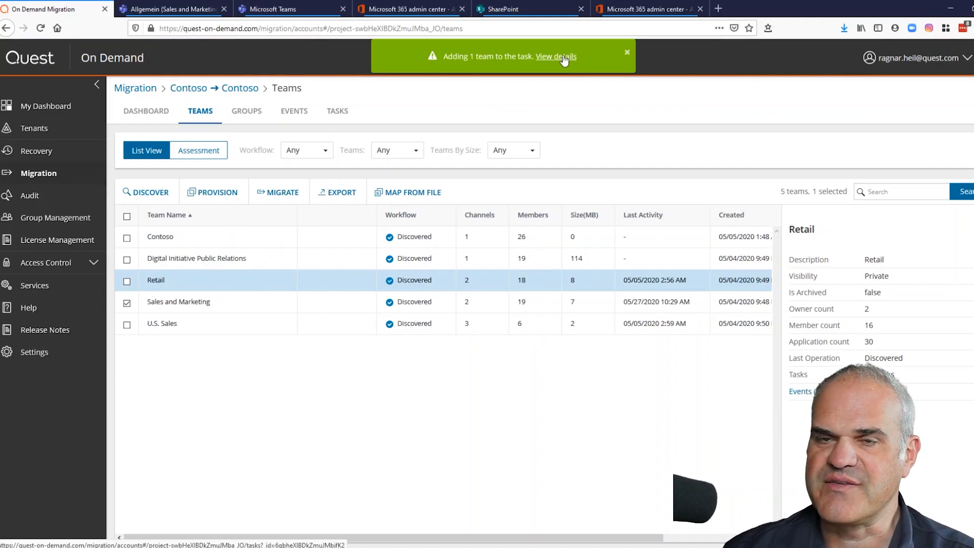
- Open the Provision Teams task's progress, then view Sales and Marketing's Allgemein channel in Teams
left_click(562, 57)
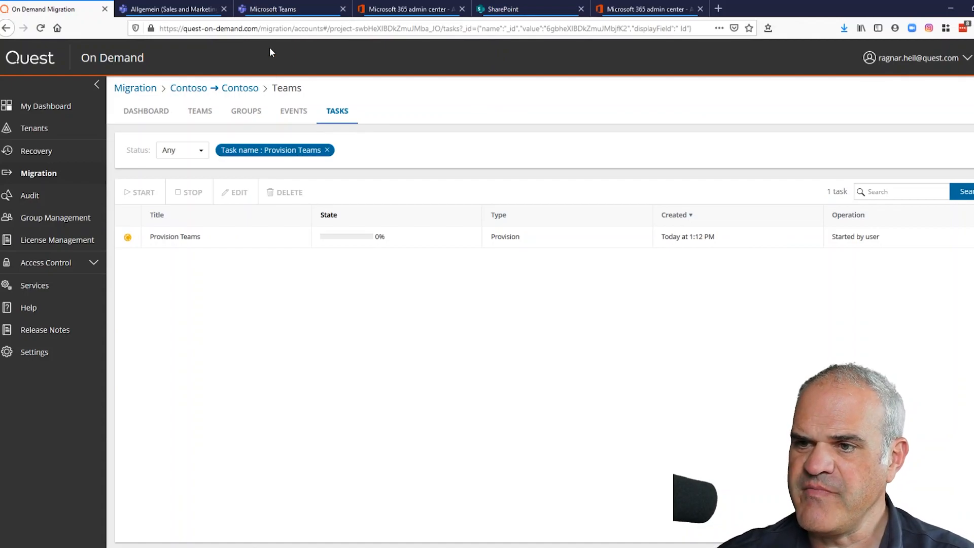
left_click(273, 10)
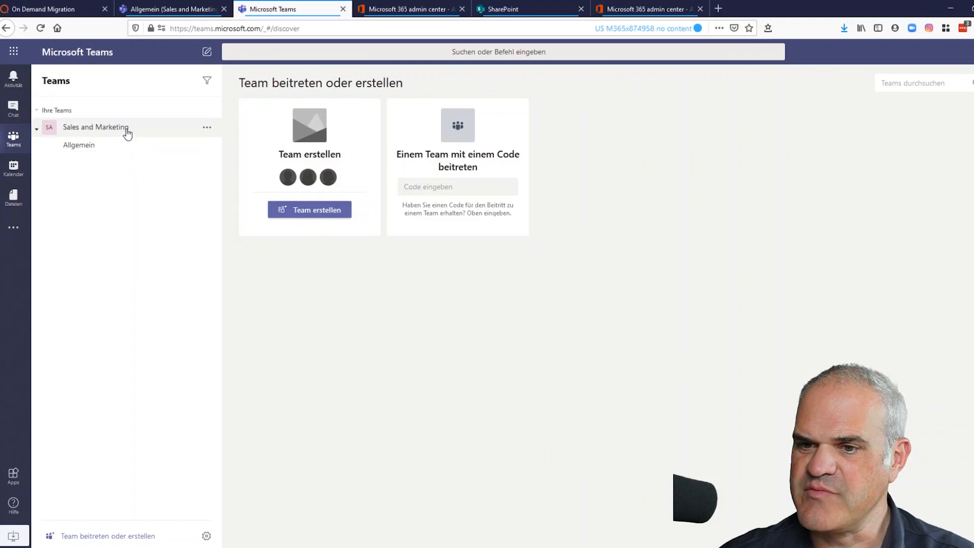
left_click(122, 148)
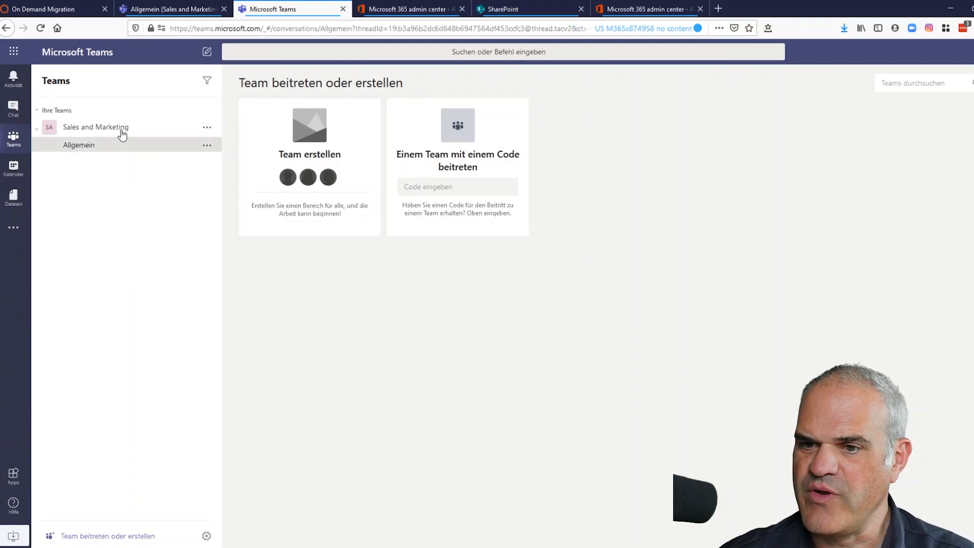
- Back in Quest On Demand, open the Provision Teams task details and its events log
left_click(82, 11)
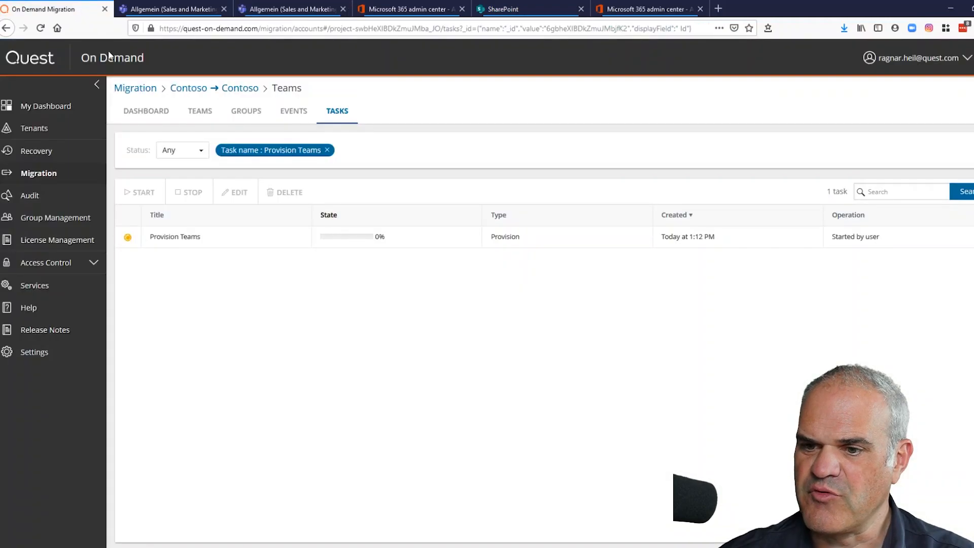
left_click(127, 237)
left_click(803, 436)
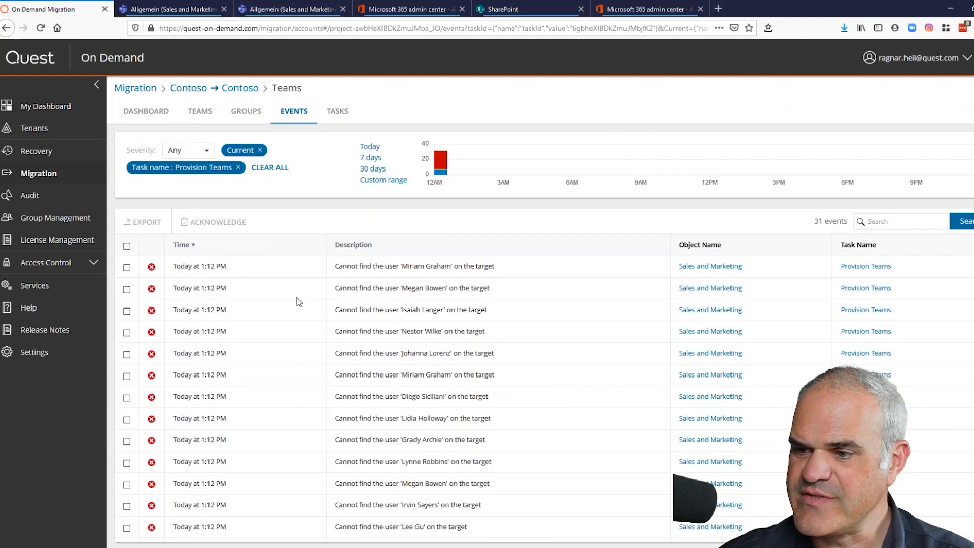
- Review the Provision Teams events, including Provisioning completed, then return to the teams list
scroll(394, 283, "down", 5)
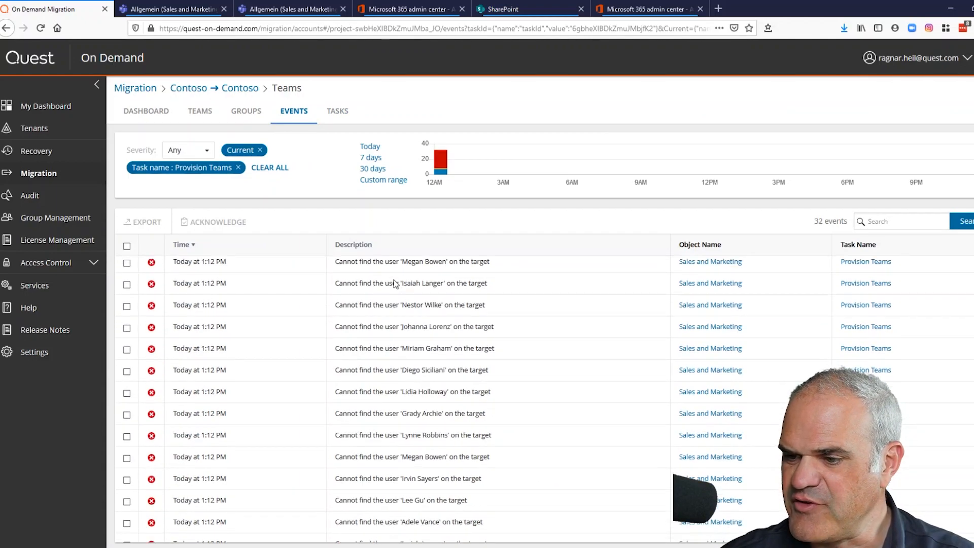
scroll(395, 283, "down", 5)
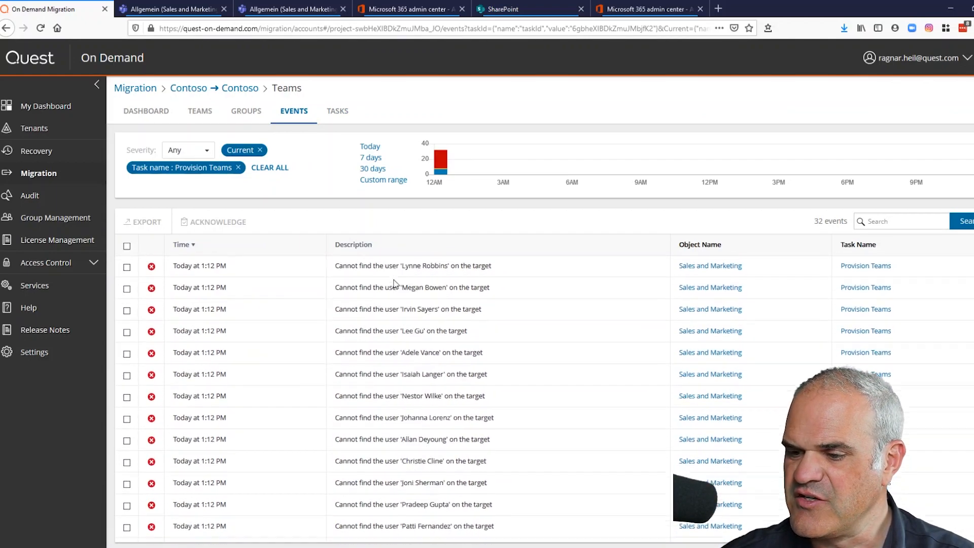
scroll(394, 283, "up", 1)
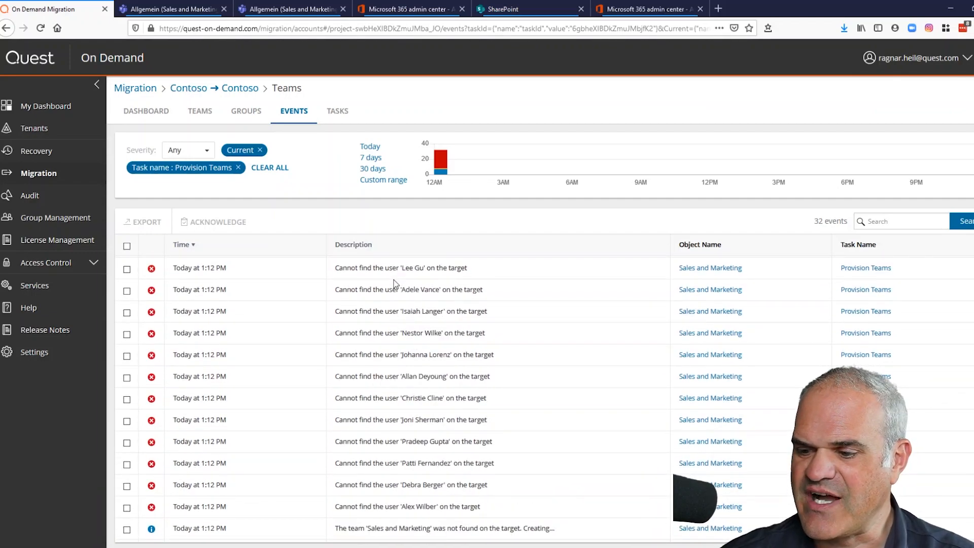
scroll(393, 283, "up", 9)
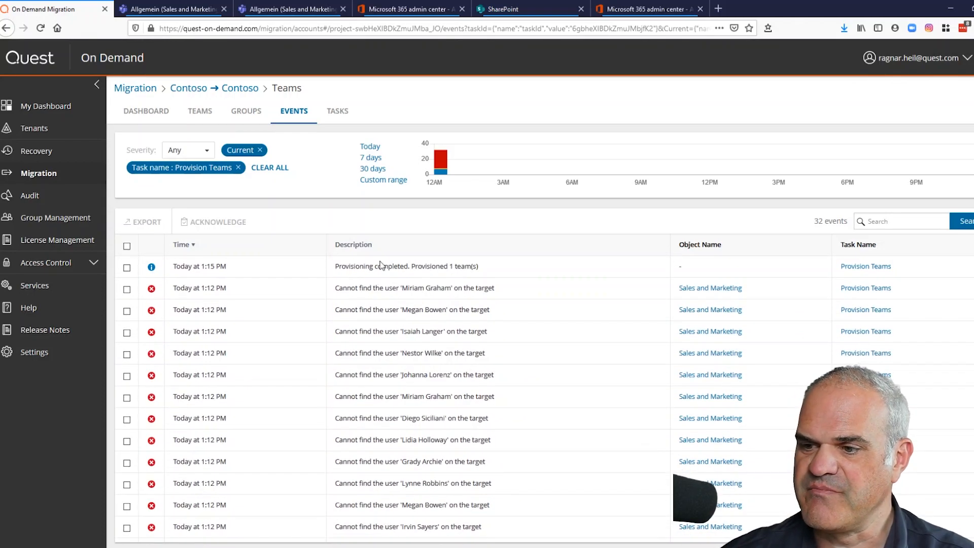
left_click(370, 266)
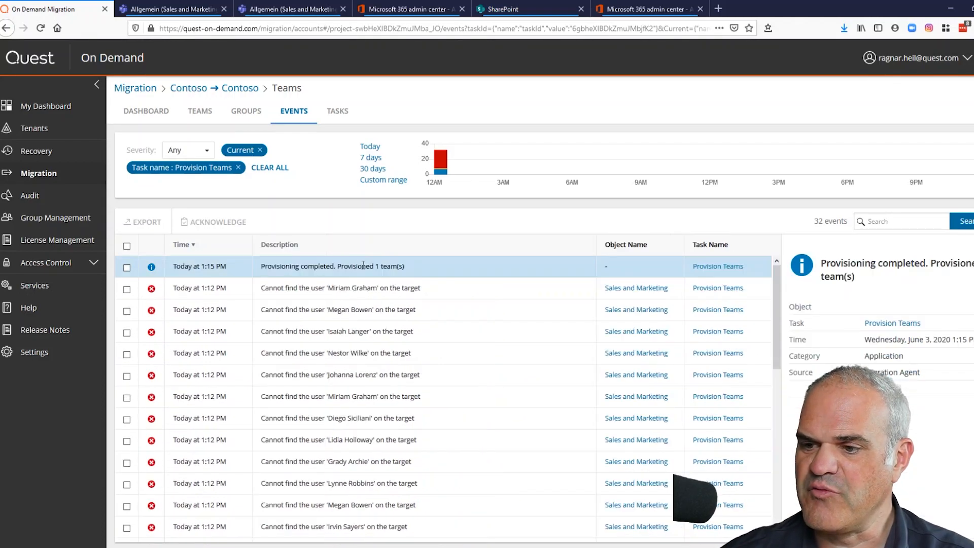
left_click(336, 112)
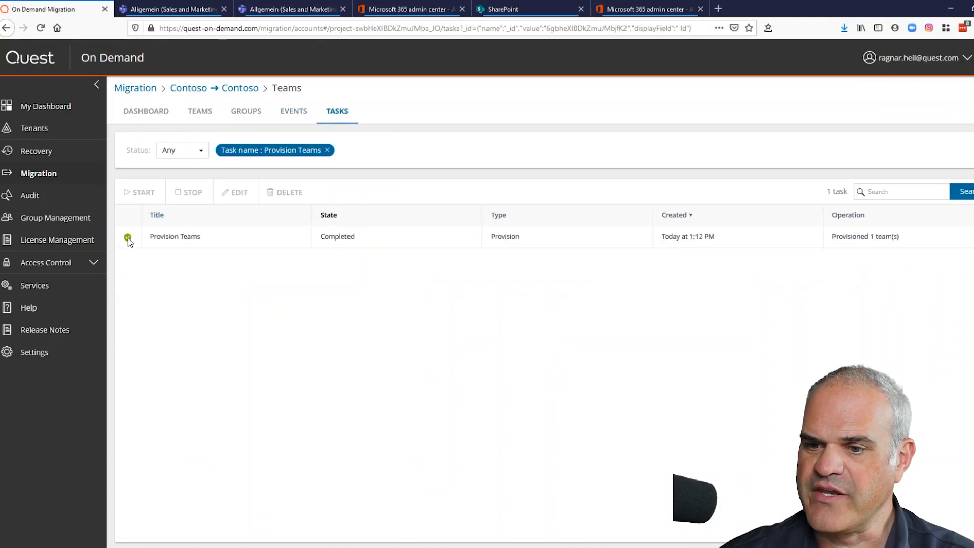
left_click(207, 116)
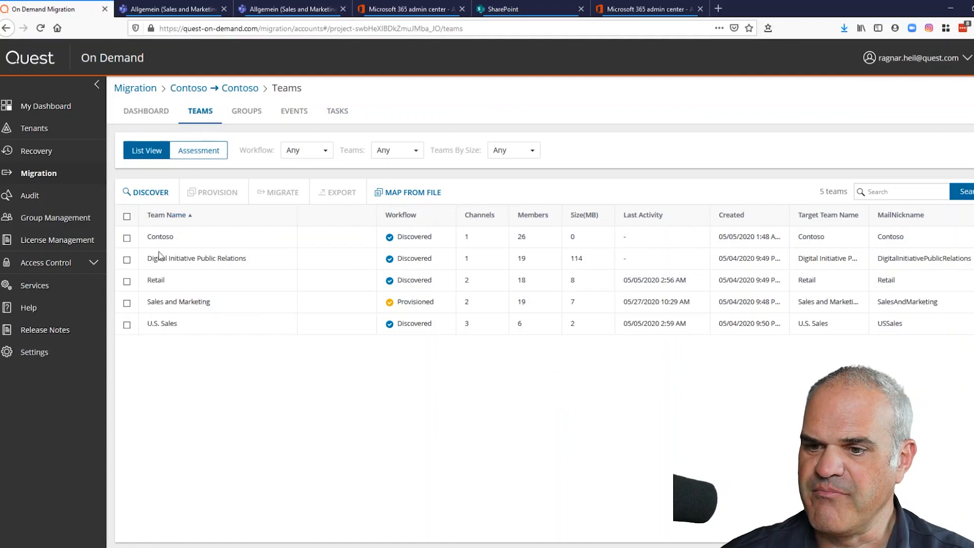
- Start a Migrate Teams task for Sales and Marketing's messages and files, including OneNote, Planner and Office
left_click(129, 306)
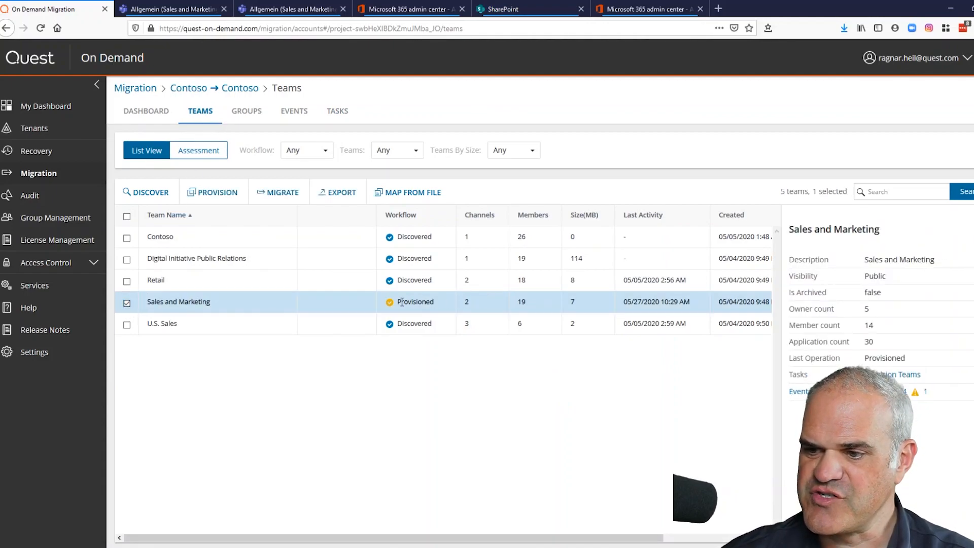
left_click(261, 199)
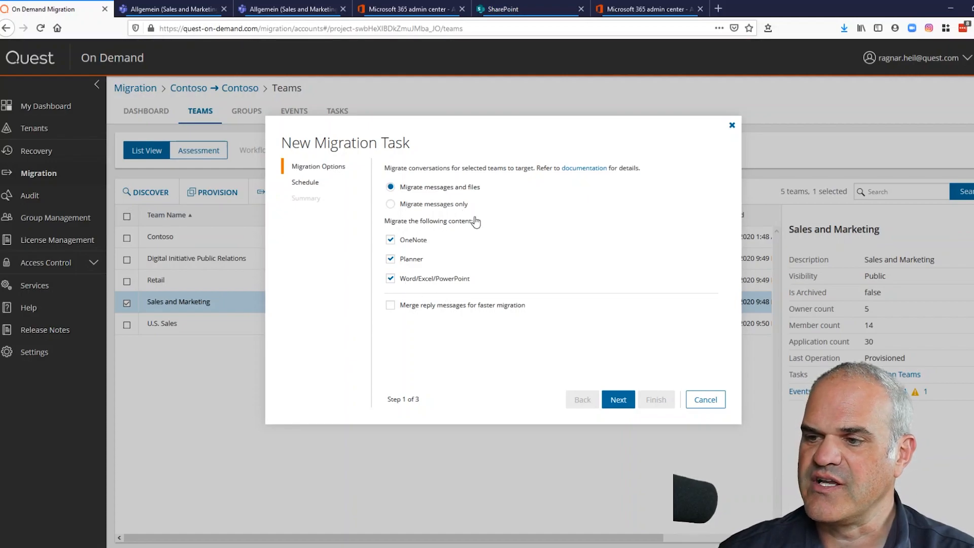
left_click(619, 400)
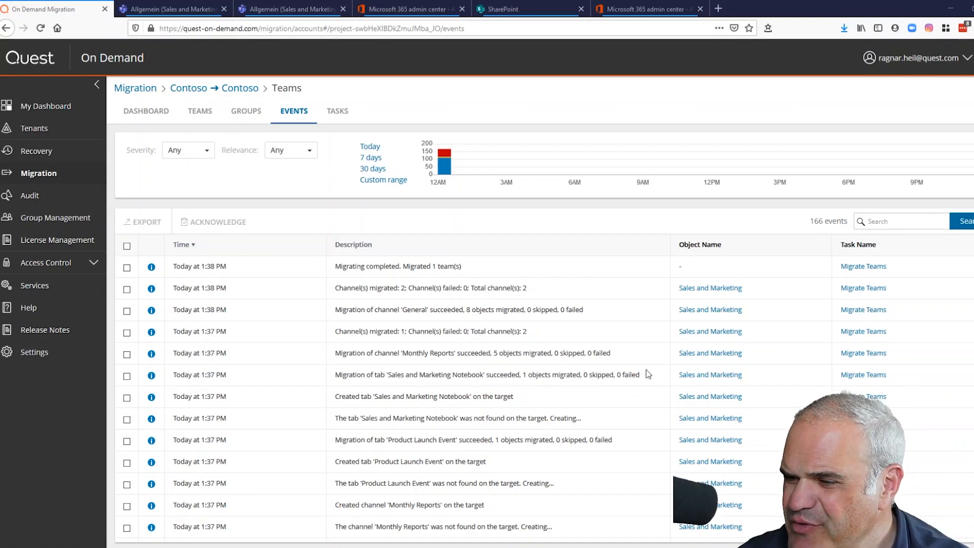
- Review the Migrate Teams events and confirm the task Completed with 1 team migrated
scroll(647, 374, "down", 1)
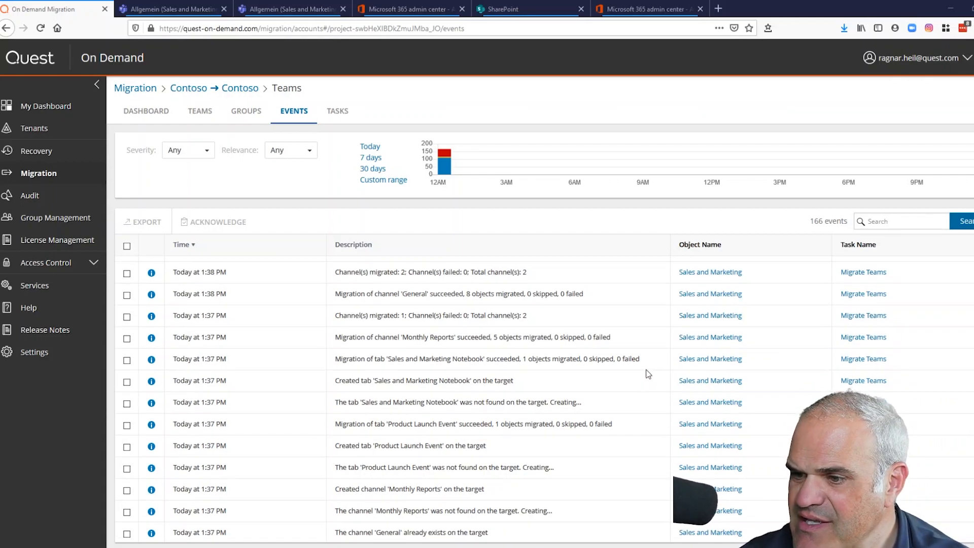
scroll(647, 375, "up", 1)
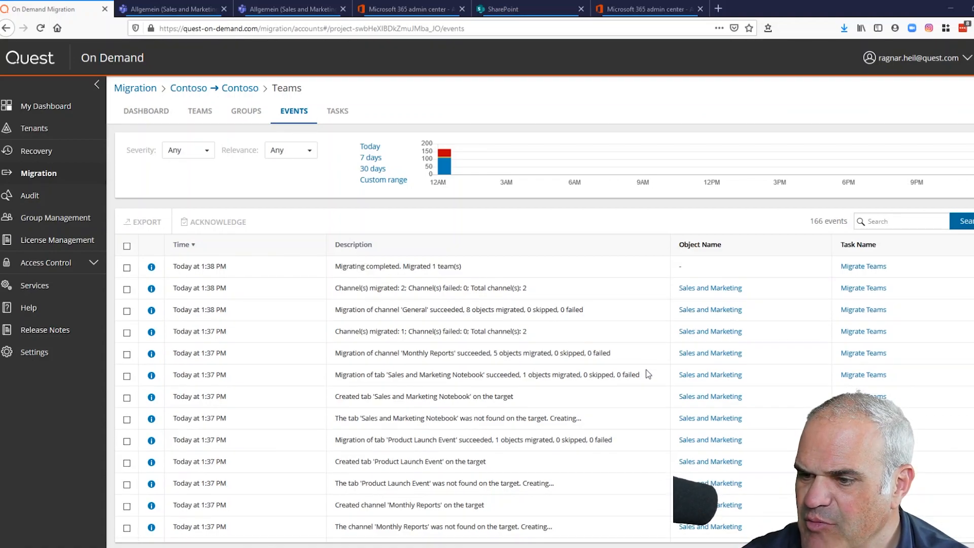
scroll(647, 374, "down", 3)
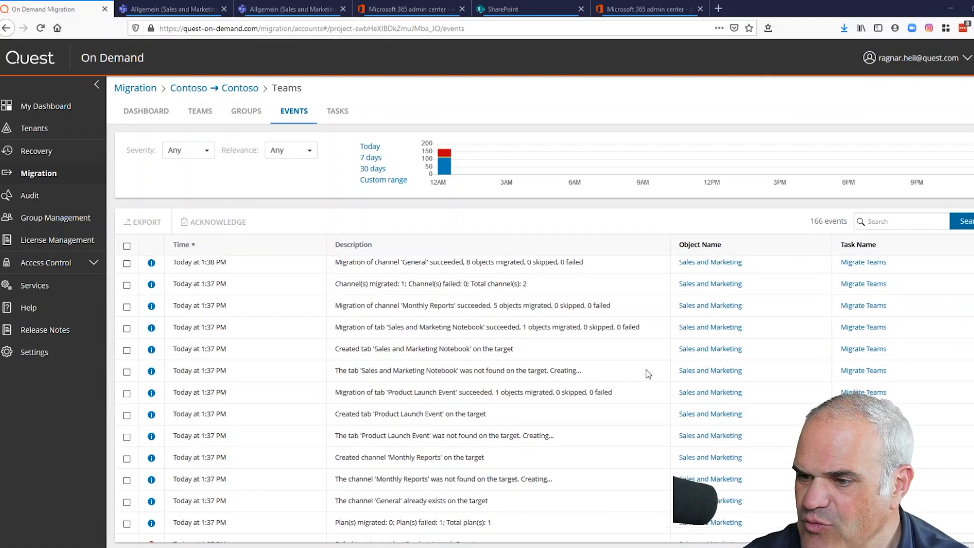
scroll(647, 374, "down", 3)
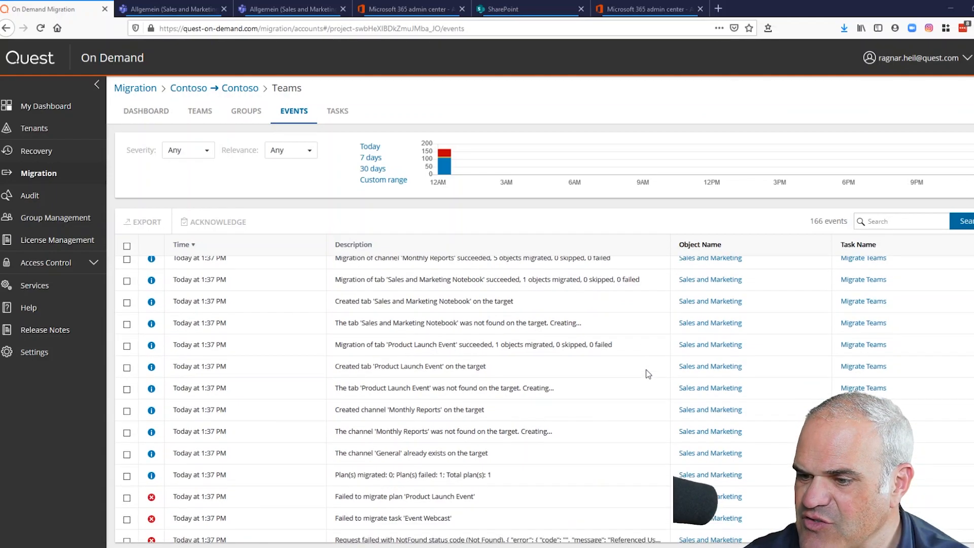
scroll(647, 369, "down", 2)
scroll(647, 369, "up", 9)
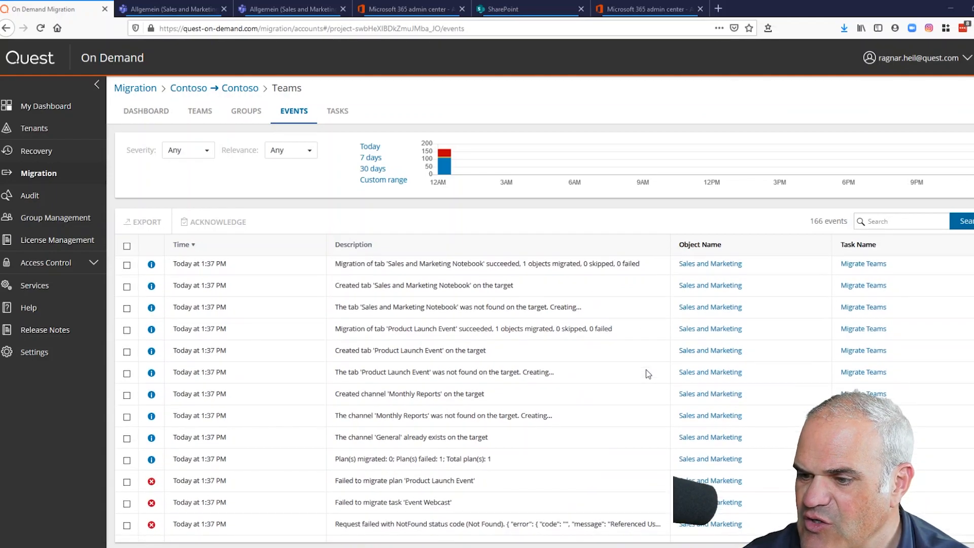
left_click(338, 112)
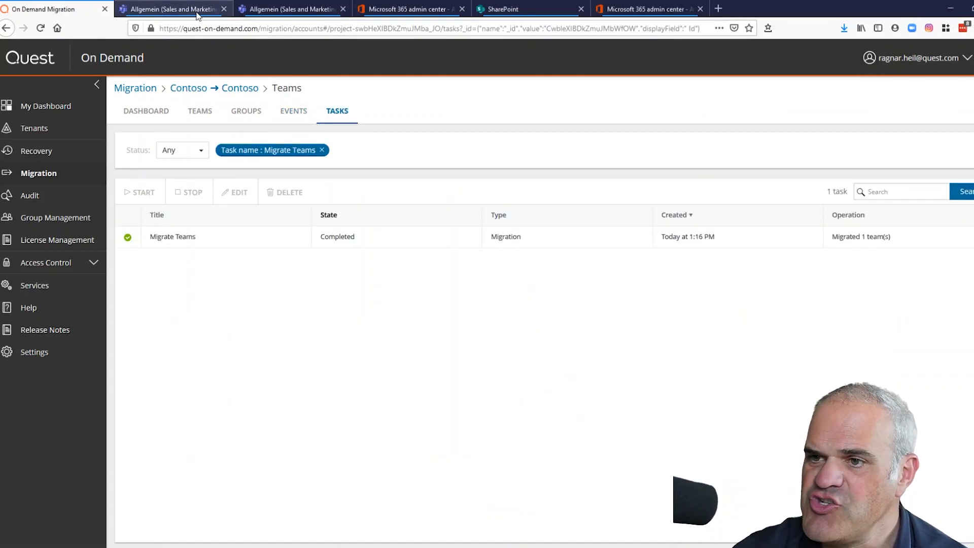
left_click(274, 10)
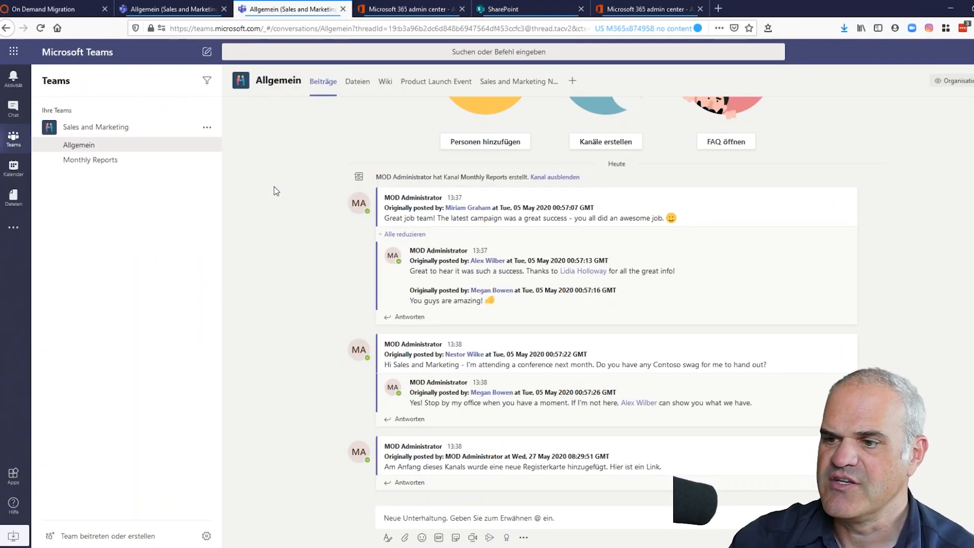
- Check the migrated Allgemein posts and its Dateien files in the Sales and Marketing team
scroll(309, 220, "up", 2)
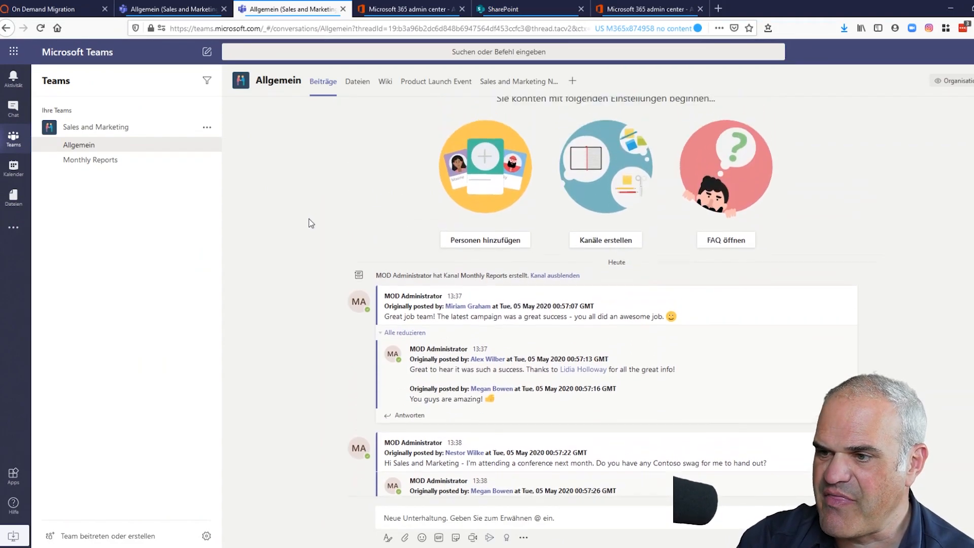
scroll(312, 224, "down", 3)
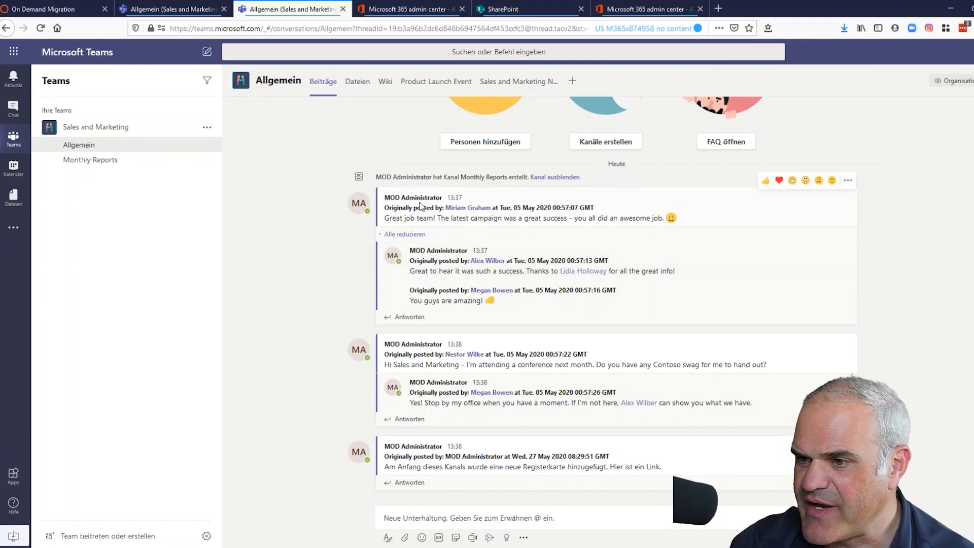
mouse_move(360, 352)
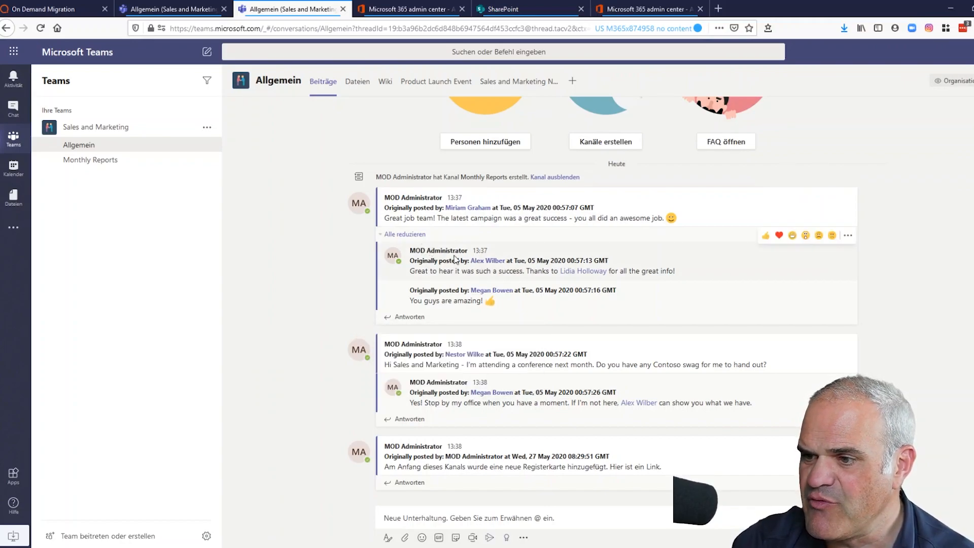
mouse_move(463, 214)
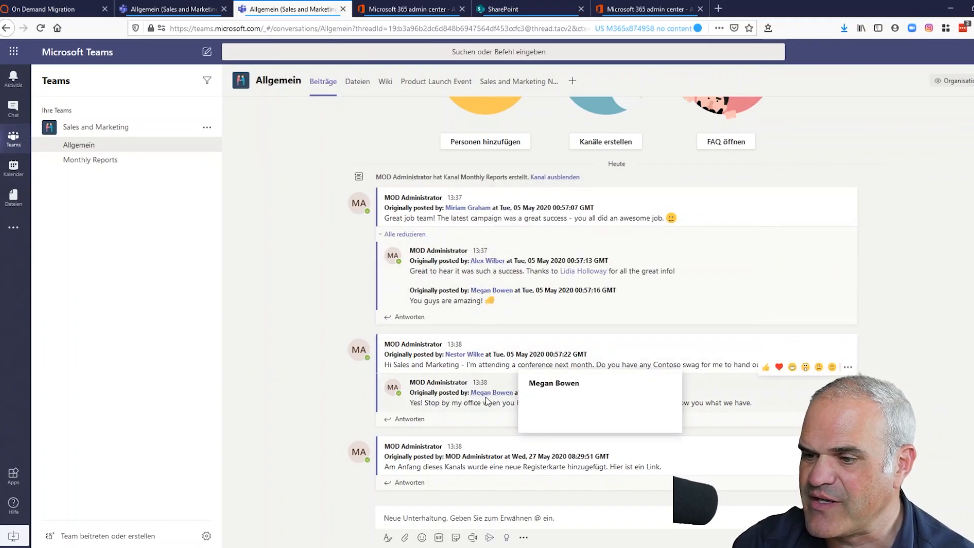
scroll(339, 301, "up", 3)
scroll(339, 300, "up", 2)
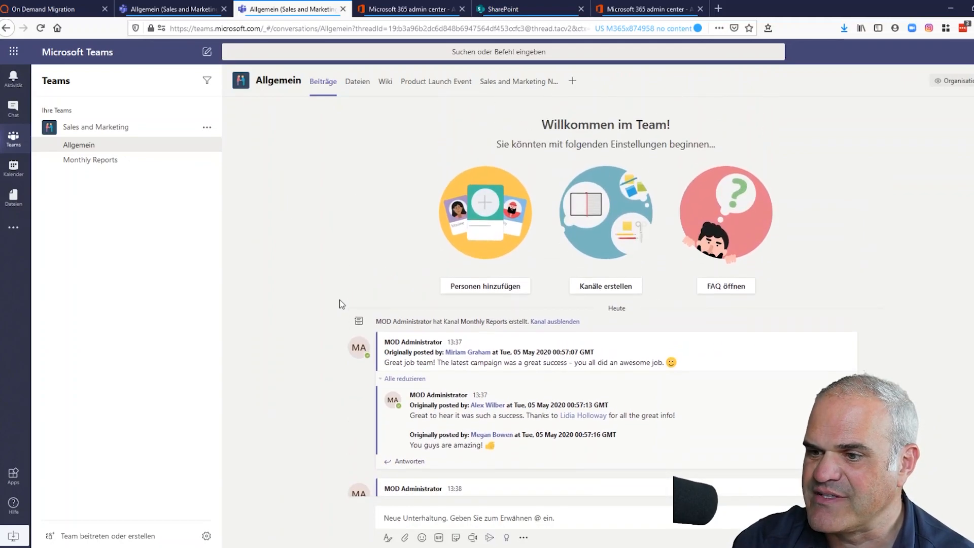
left_click(356, 91)
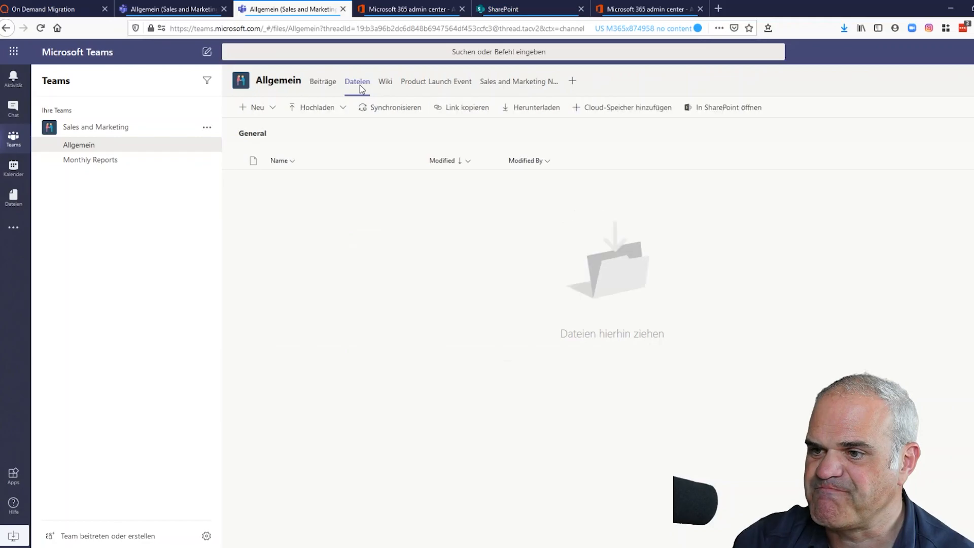
- Check Monthly Reports' posts with the full GIF, then open Allgemein's Wiki tab
left_click(114, 161)
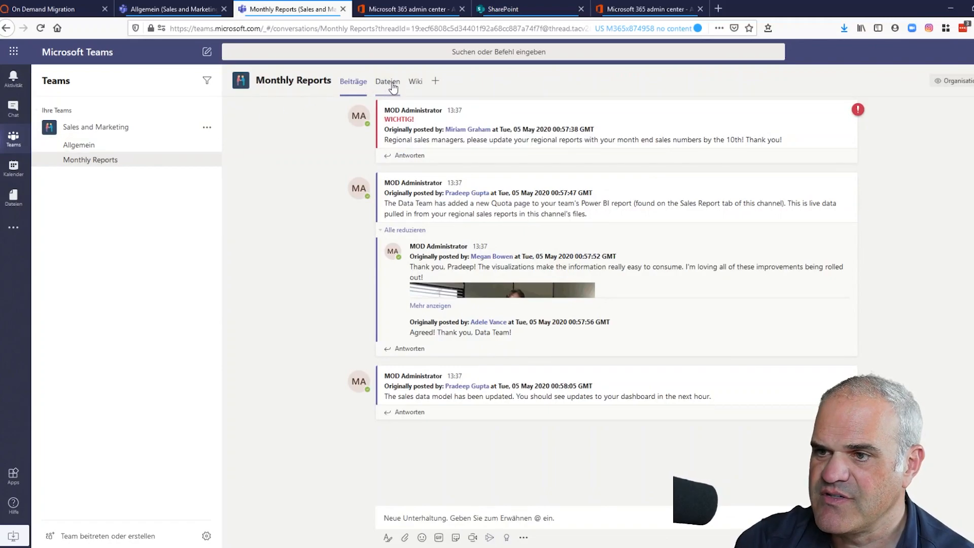
left_click(442, 306)
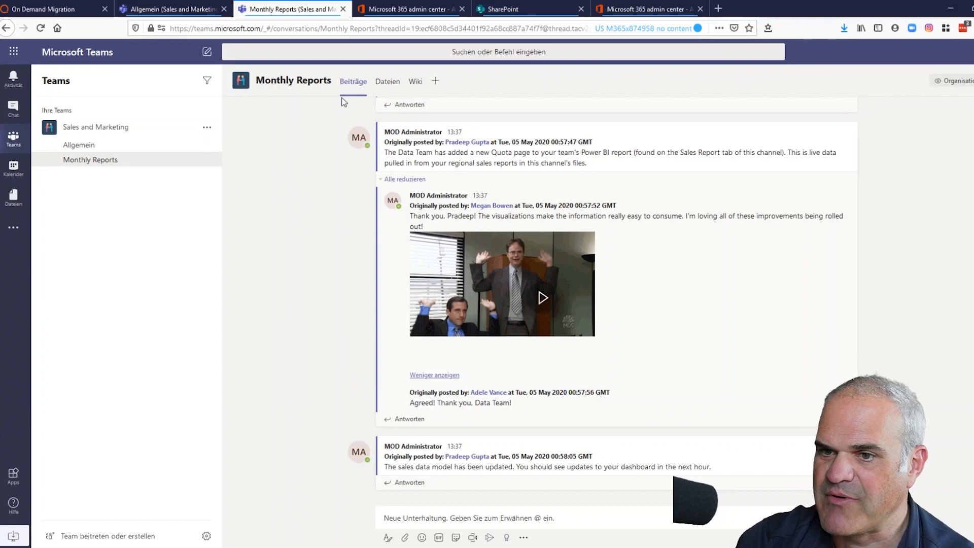
left_click(137, 147)
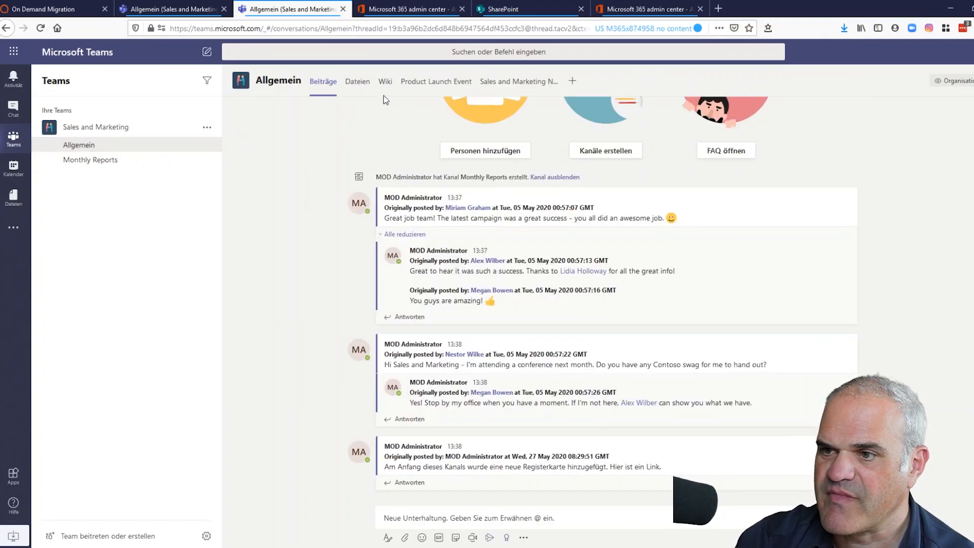
left_click(390, 85)
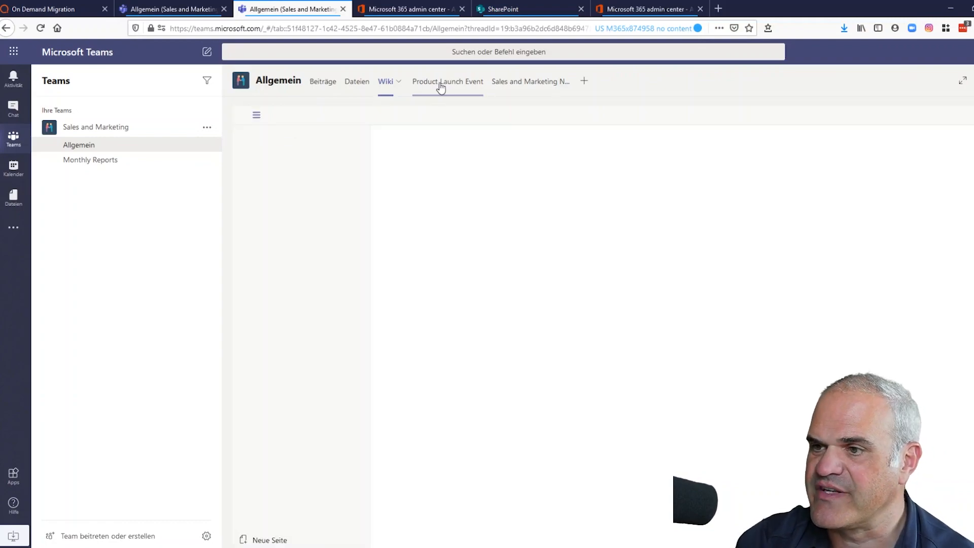
- Verify the Product Launch Event plan and Sales and Marketing Notebook tabs, dismissing the privacy notice
left_click(440, 85)
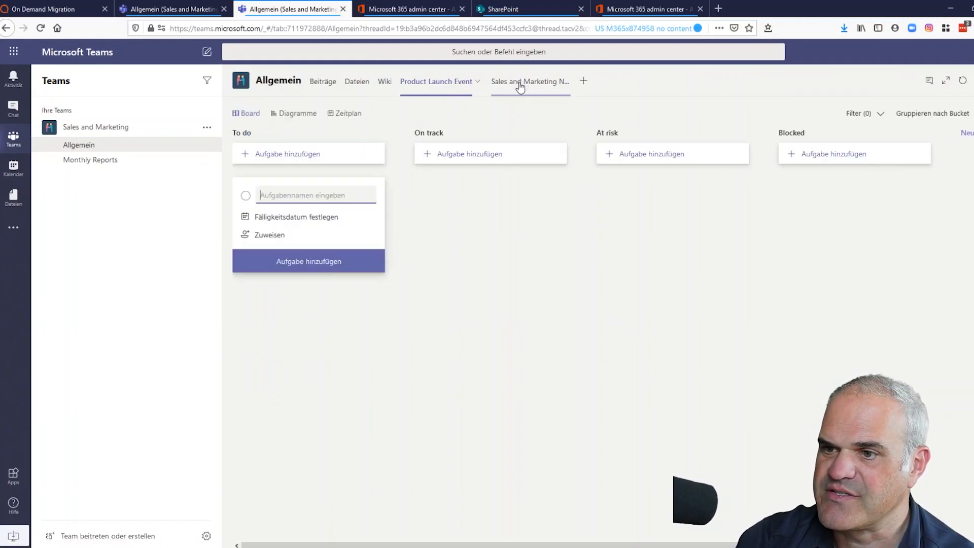
left_click(520, 85)
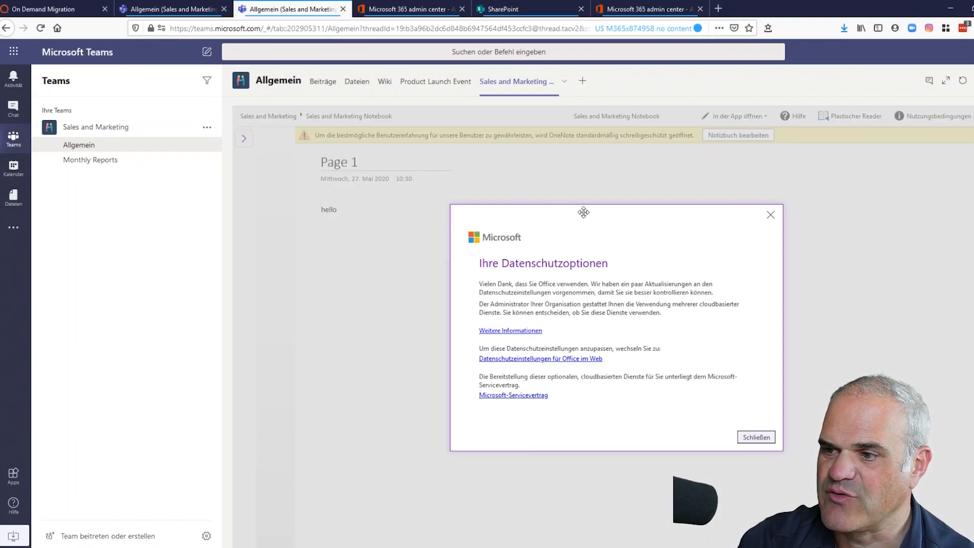
left_click(771, 214)
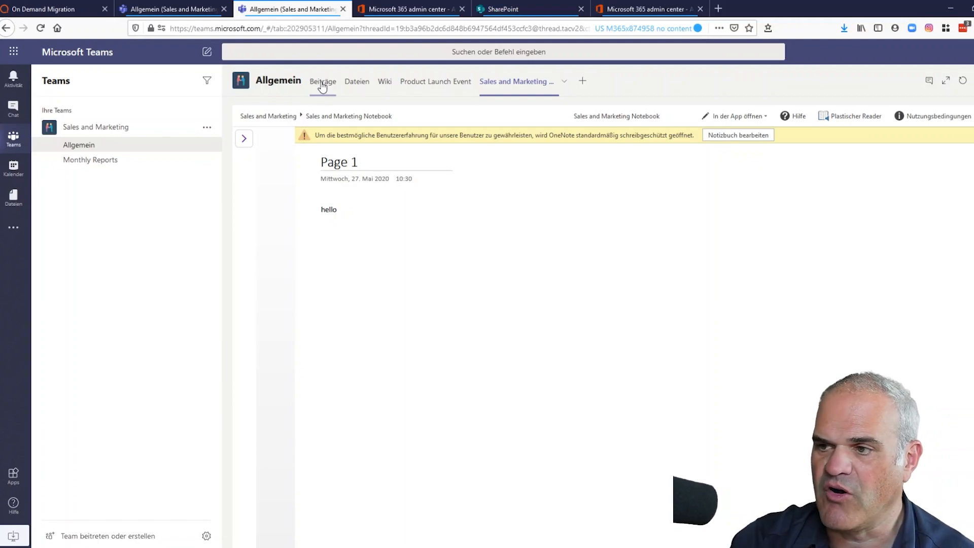
- Close the add-tab picker without adding a tab and return to Quest On Demand's tasks
left_click(580, 84)
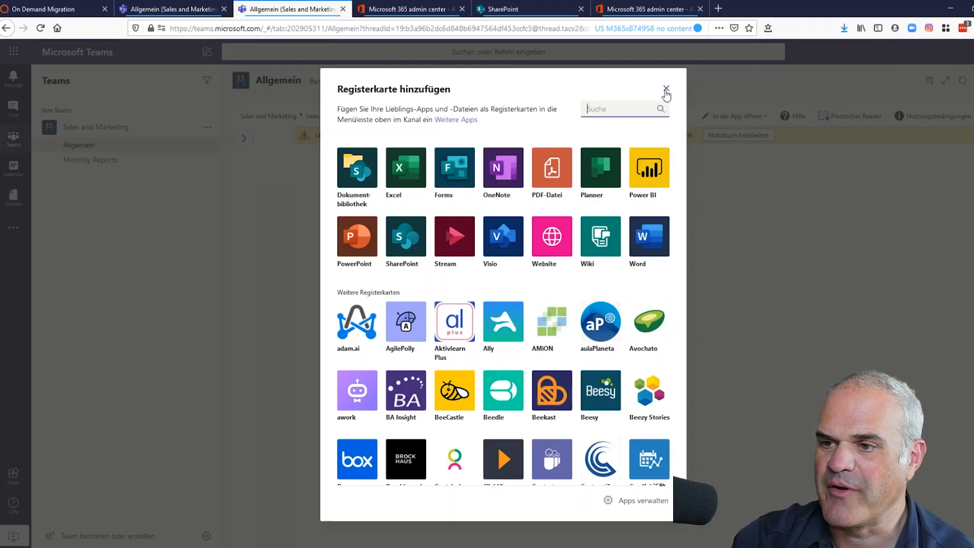
left_click(666, 92)
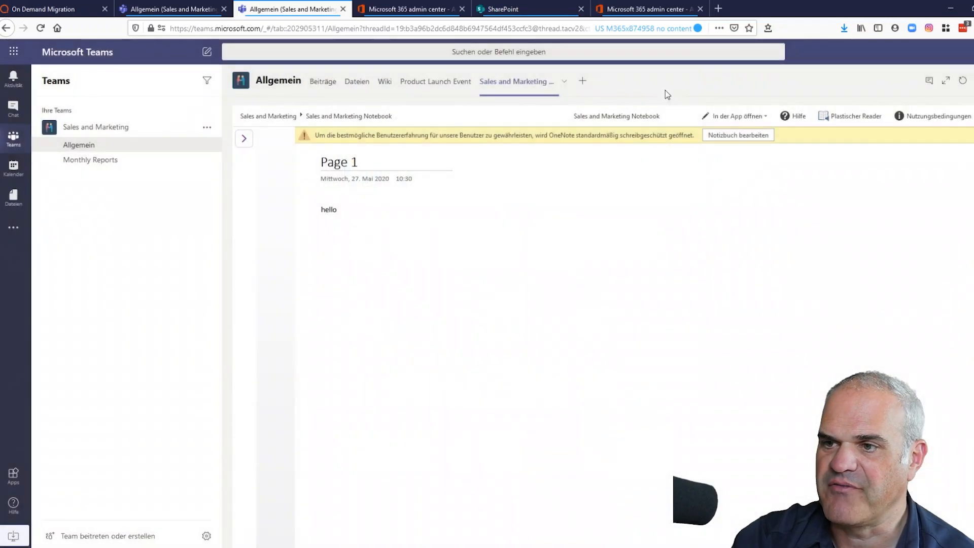
left_click(66, 12)
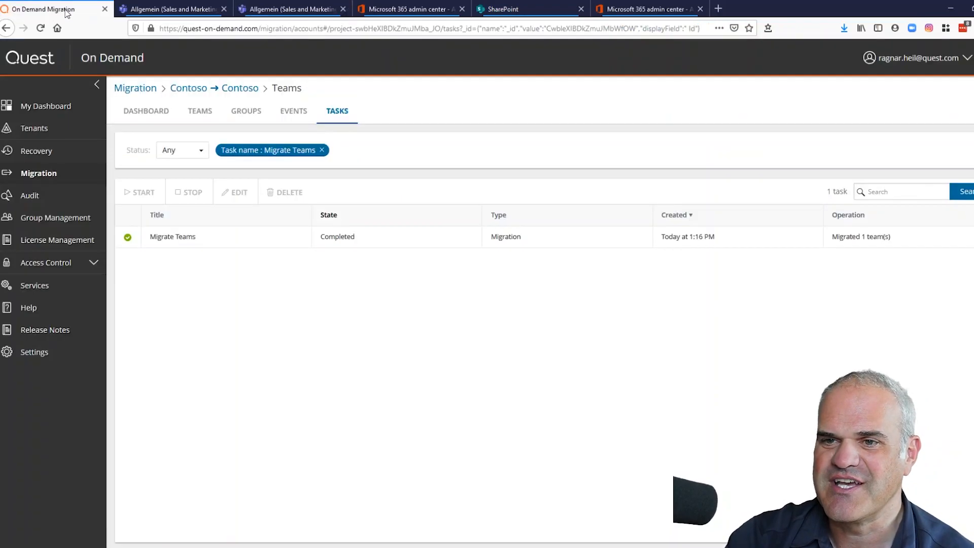